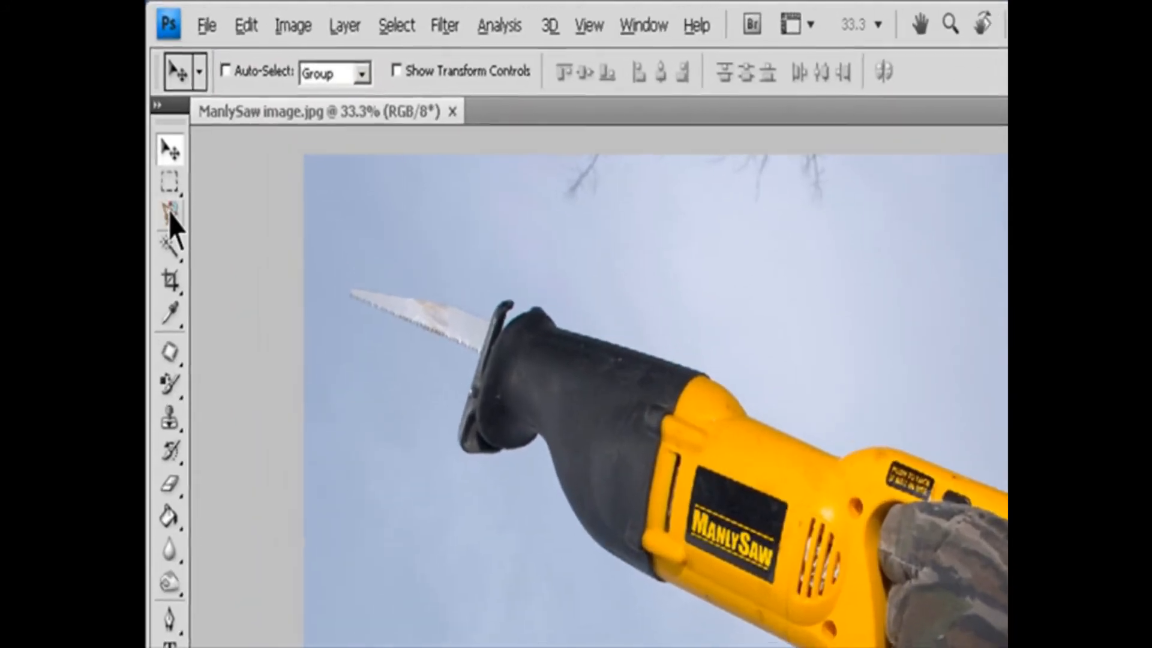
Trace the outline of the ManlySaw tool with the Magnetic Lasso and close it into a selection.
left_click(159, 123)
left_click(256, 274)
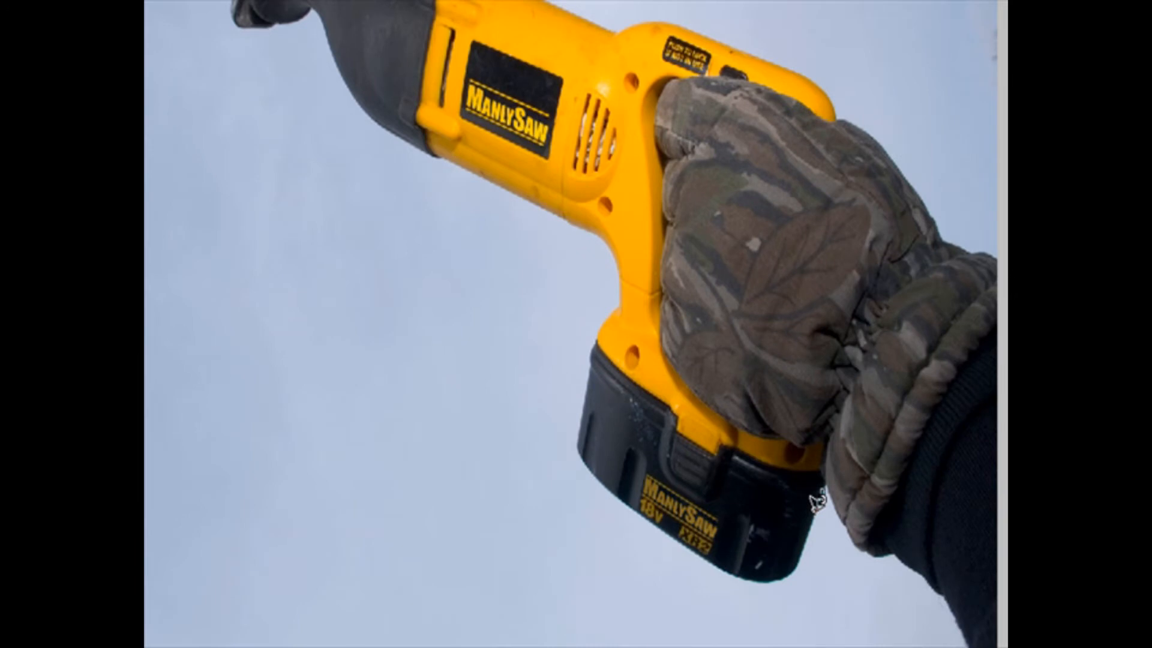
left_click(818, 502)
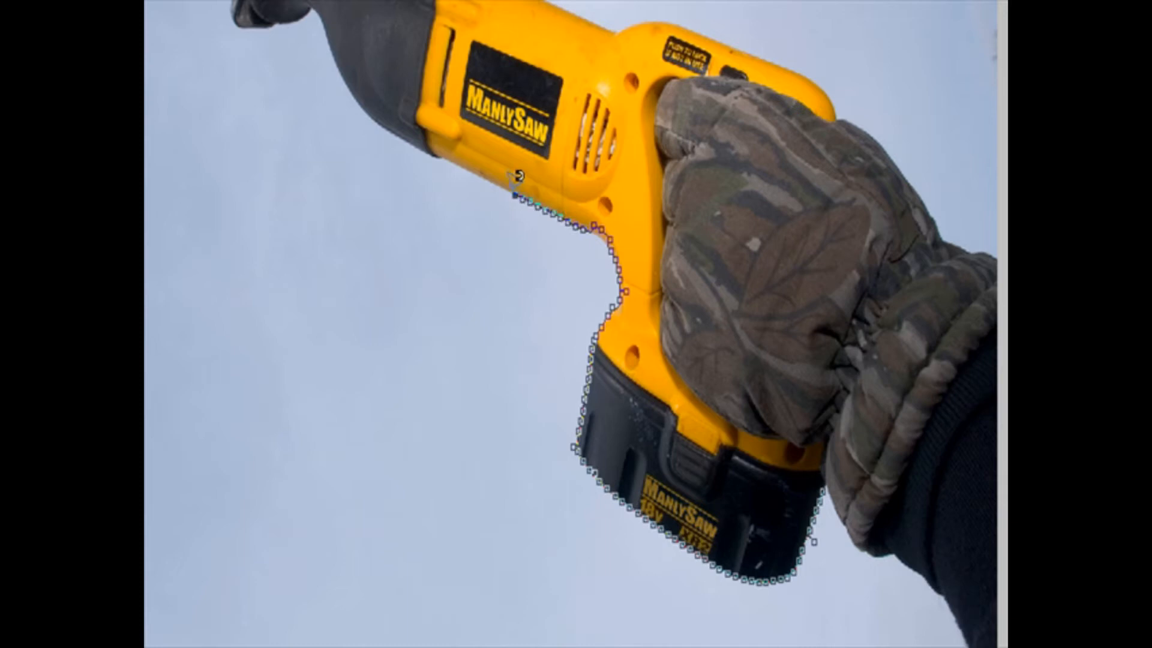
double_click(377, 111)
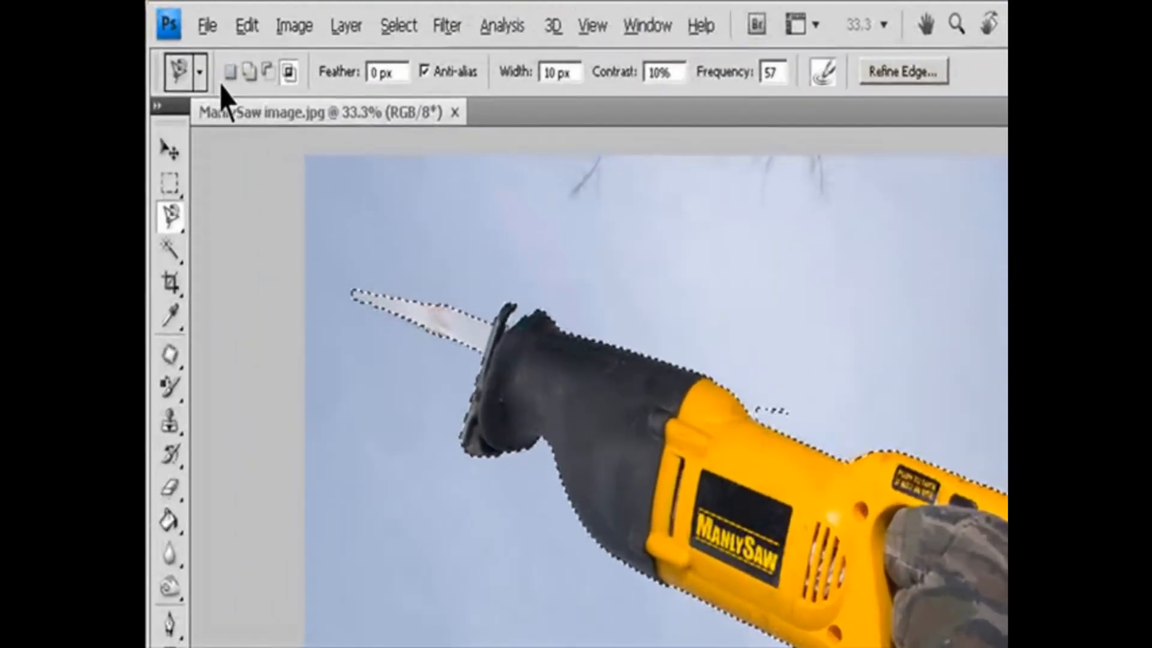
Examine the Magnetic Lasso options: the add, subtract and intersect selection modes, Feather, Anti-alias and Width.
left_click(248, 71)
left_click(269, 70)
left_click(290, 71)
left_click(379, 72)
left_click(456, 72)
left_click(473, 76)
left_click(564, 73)
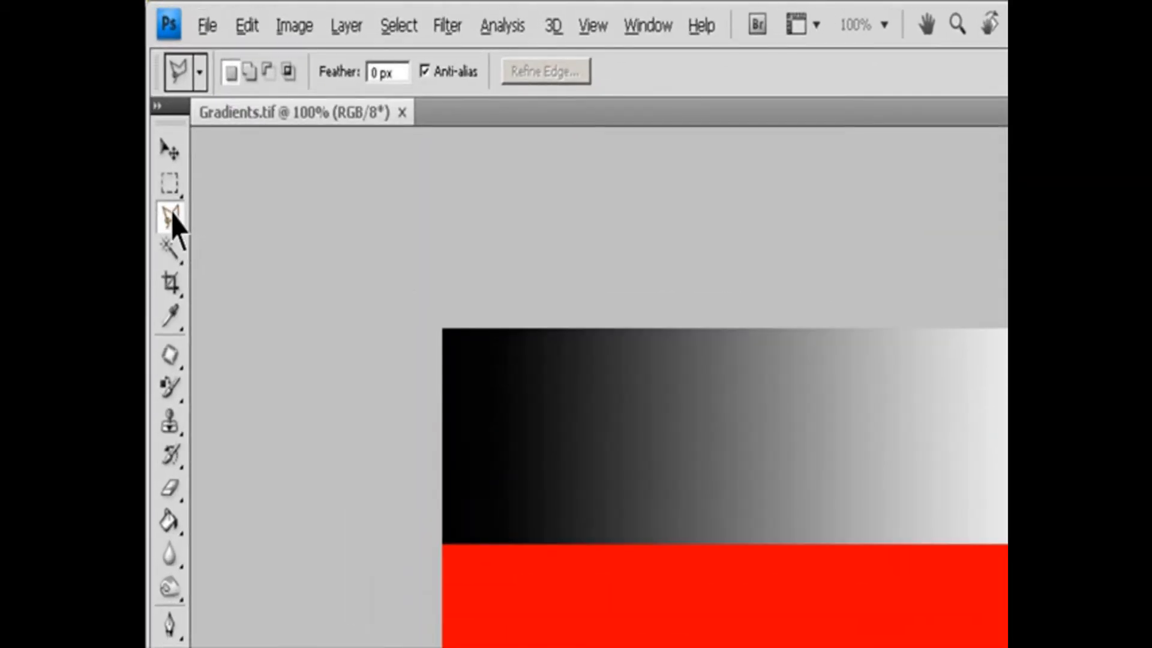
Select a six-sided, arrow-like area around the red band of the gradients image with the Polygonal Lasso.
right_click(173, 219)
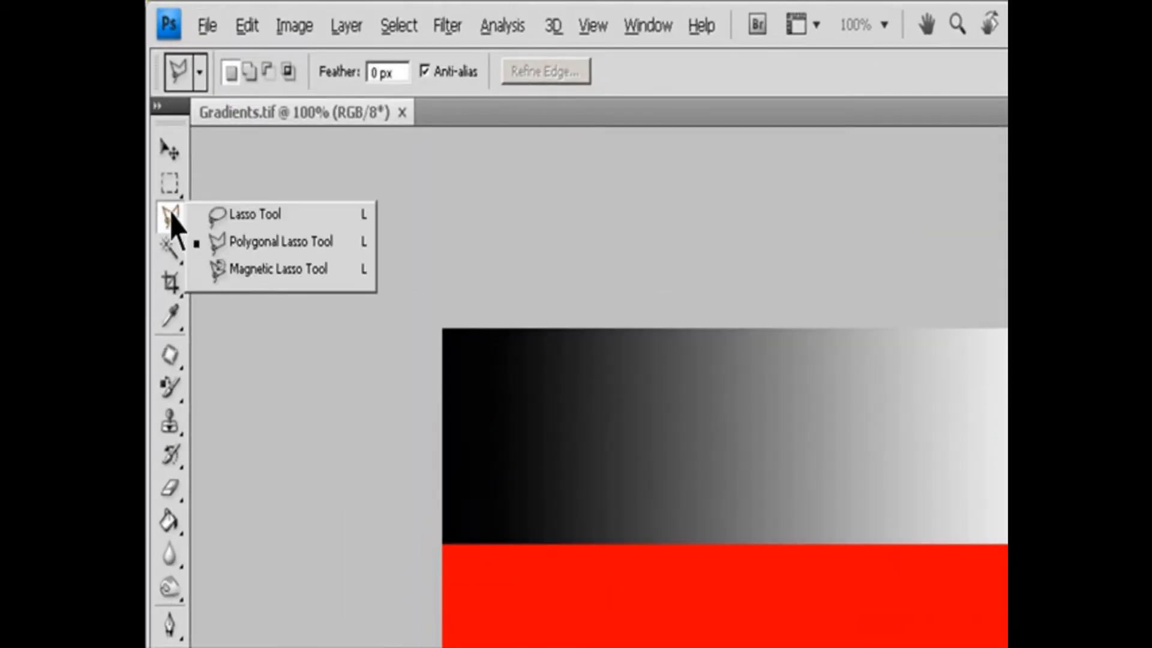
left_click(255, 240)
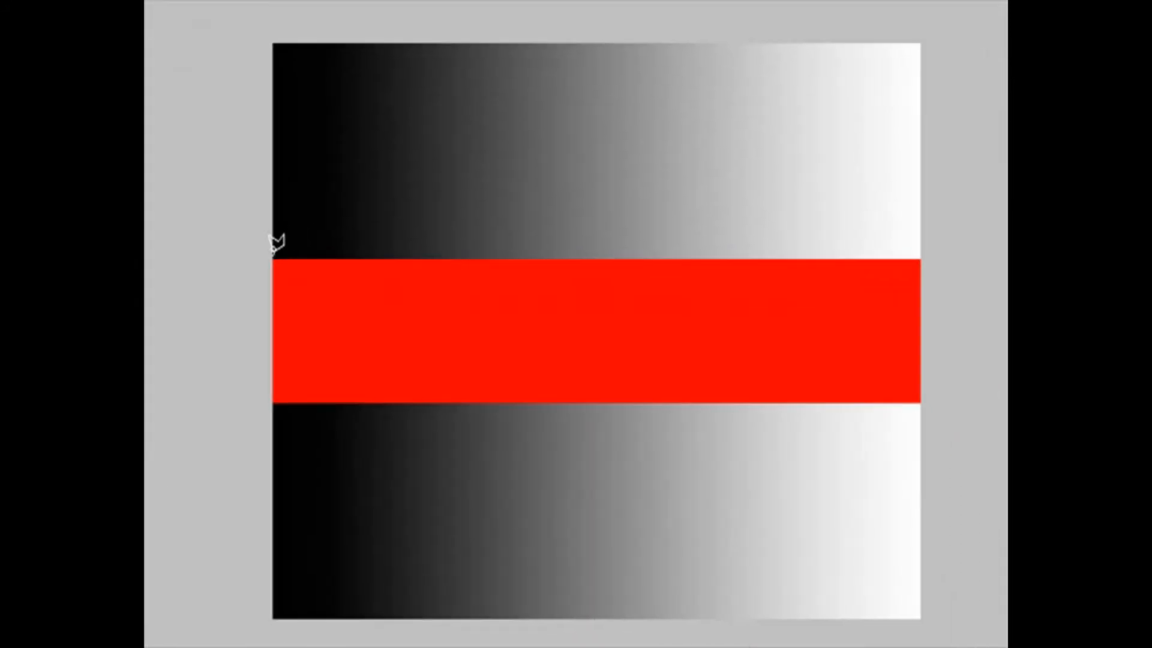
left_click(273, 254)
left_click(814, 96)
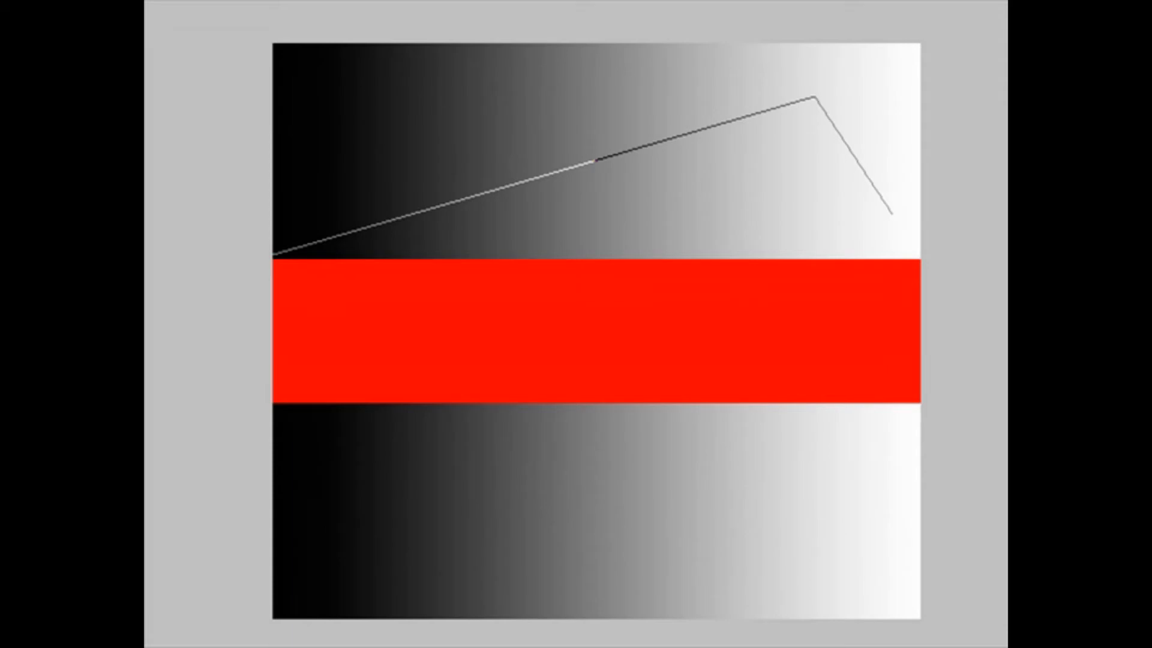
left_click(892, 213)
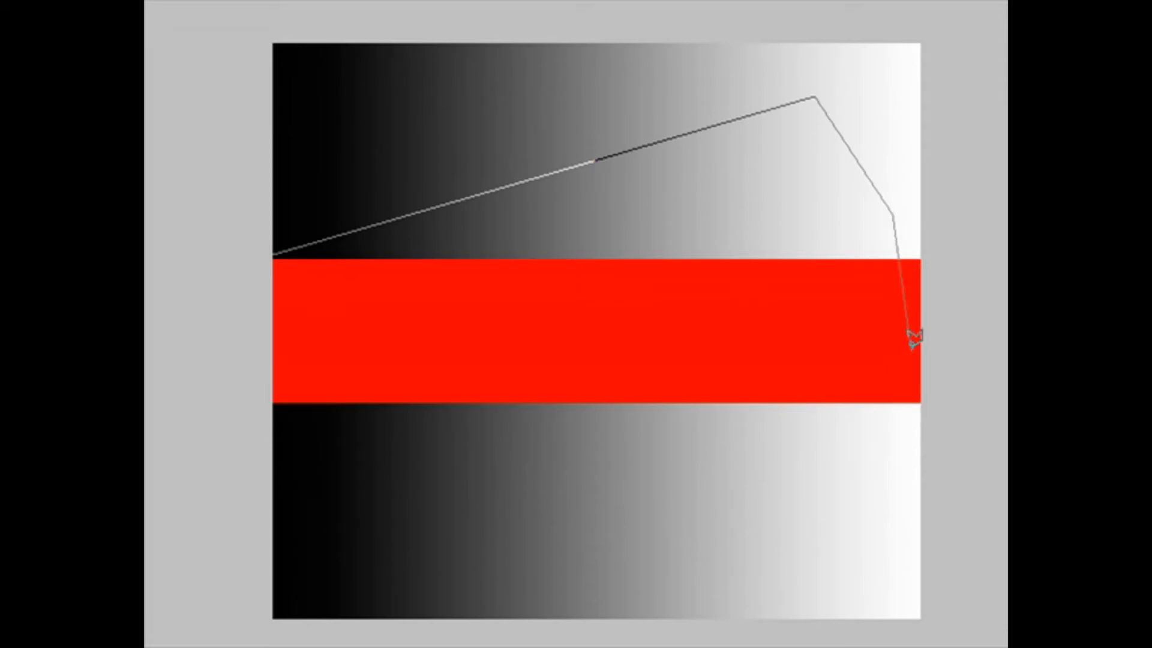
left_click(893, 447)
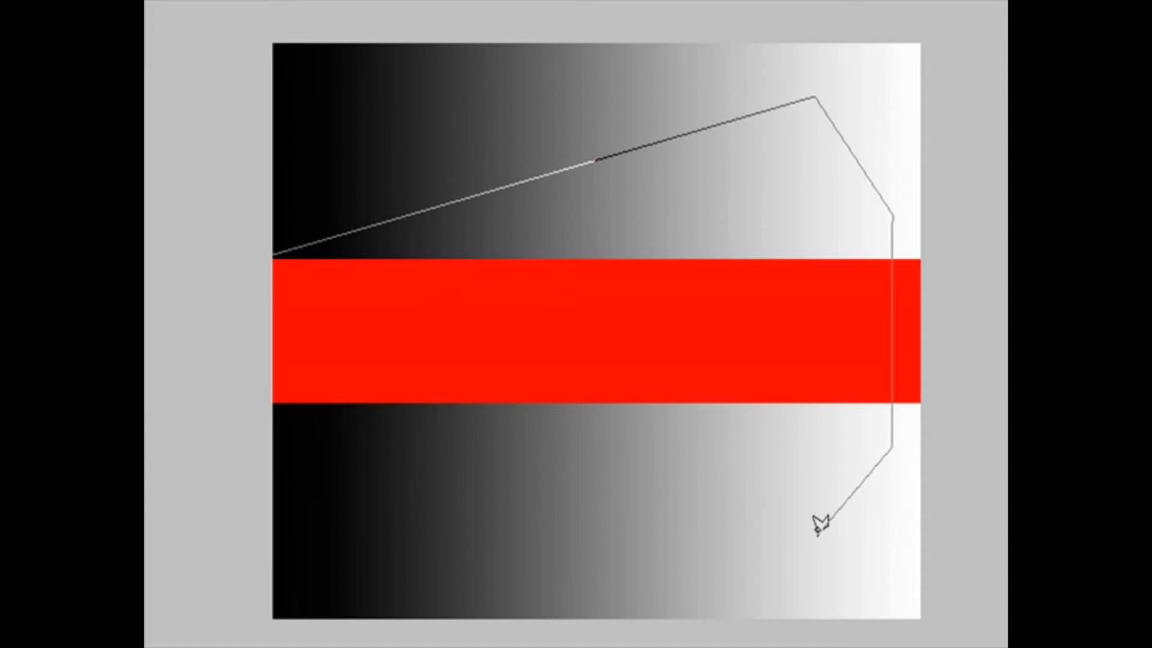
left_click(817, 533)
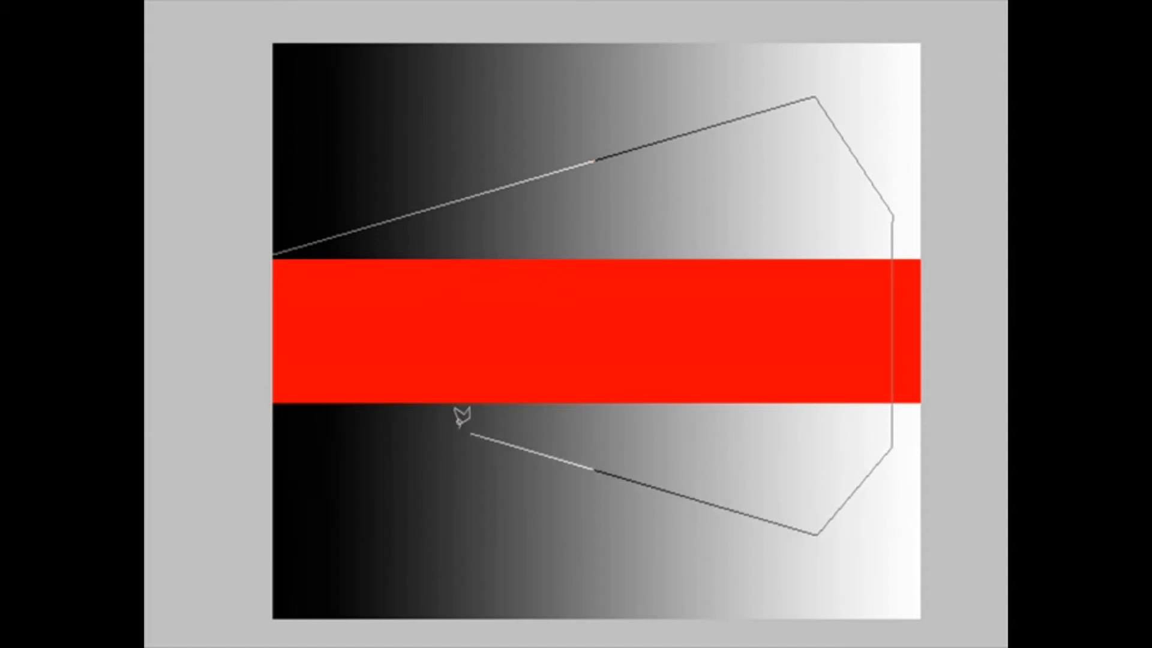
left_click(272, 407)
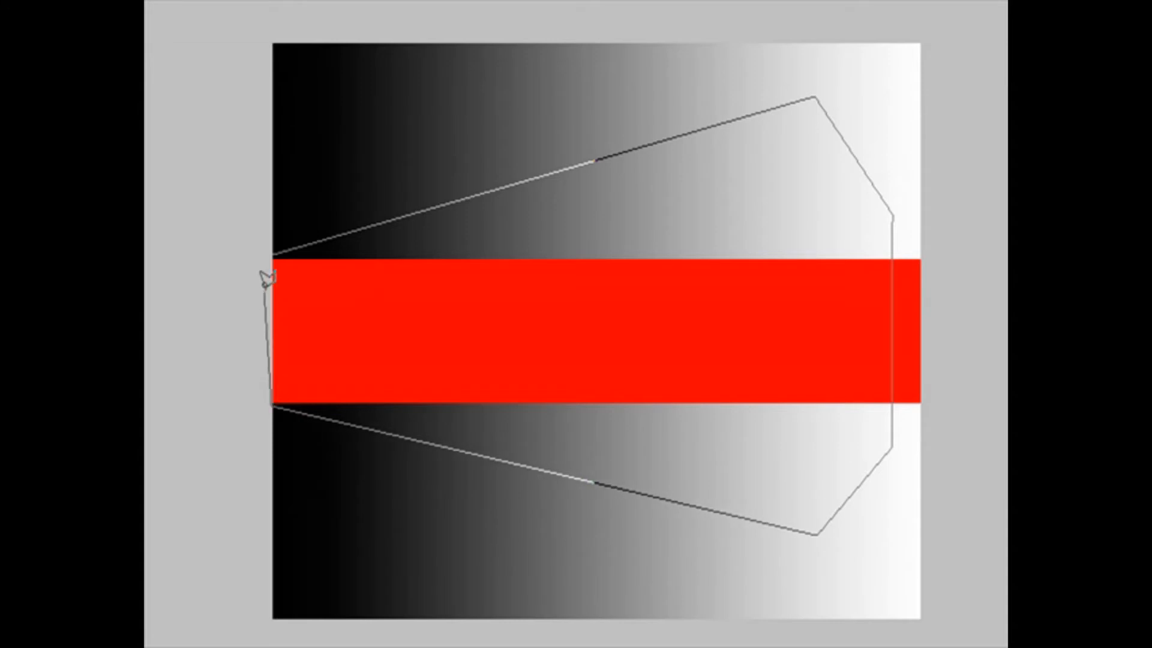
left_click(273, 254)
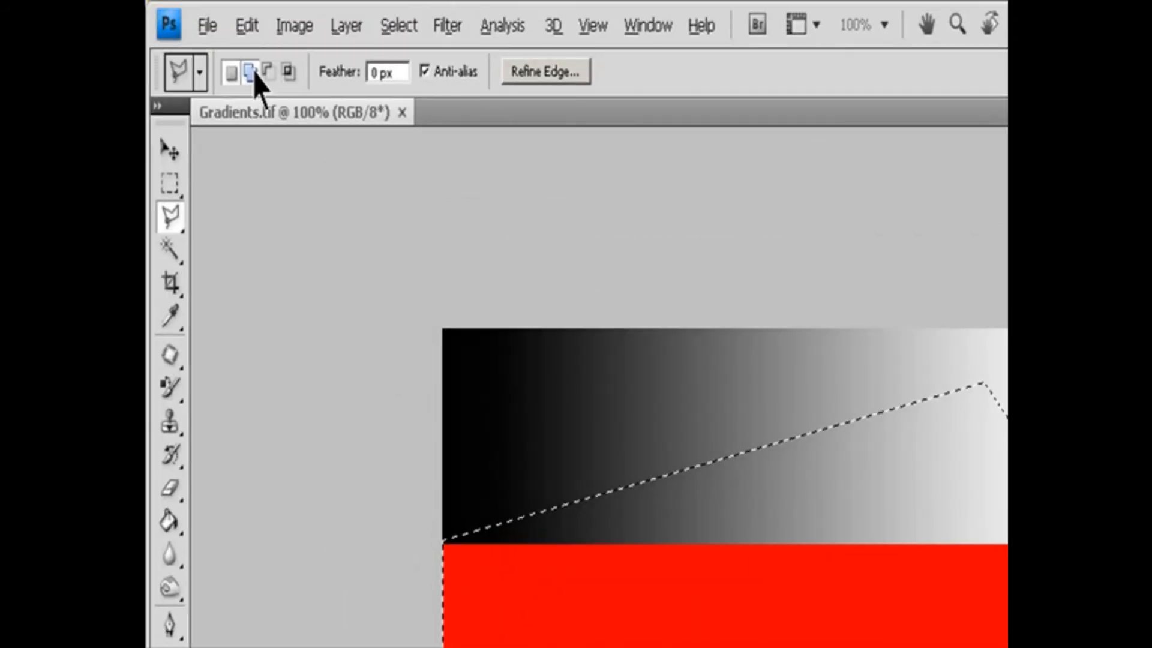
Try the add and intersect selection modes, and turn Anti-alias off and on again.
left_click(250, 71)
left_click(290, 72)
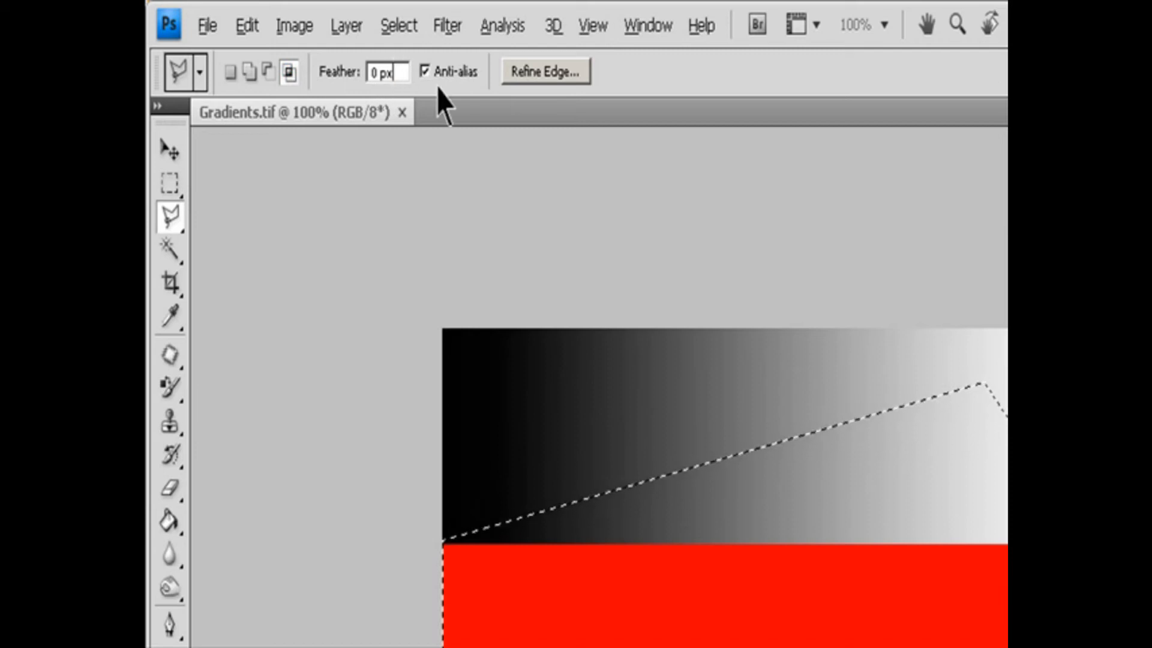
left_click(460, 73)
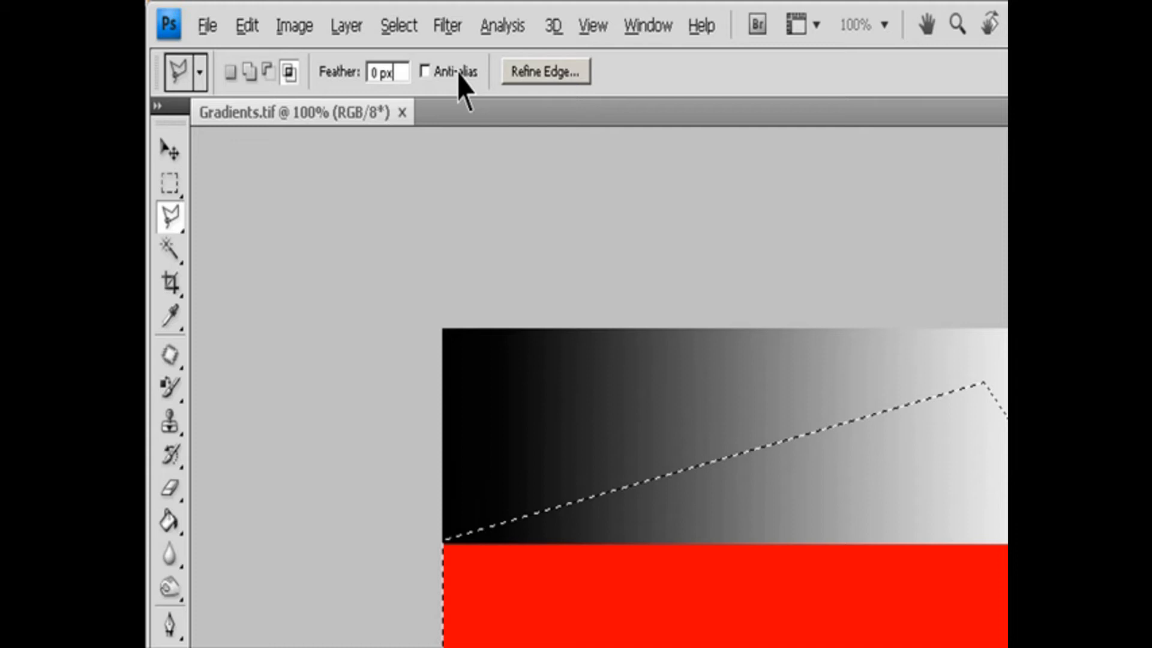
left_click(428, 73)
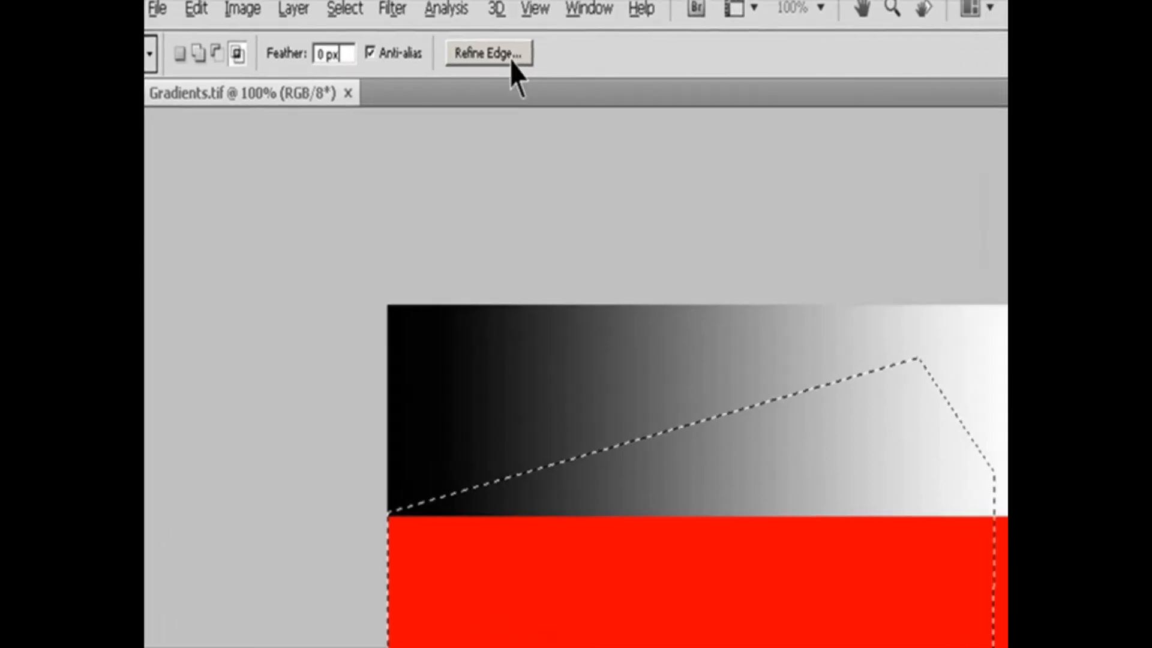
Preview the polygonal selection in Refine Edge and leave the dialog without applying it.
left_click(564, 72)
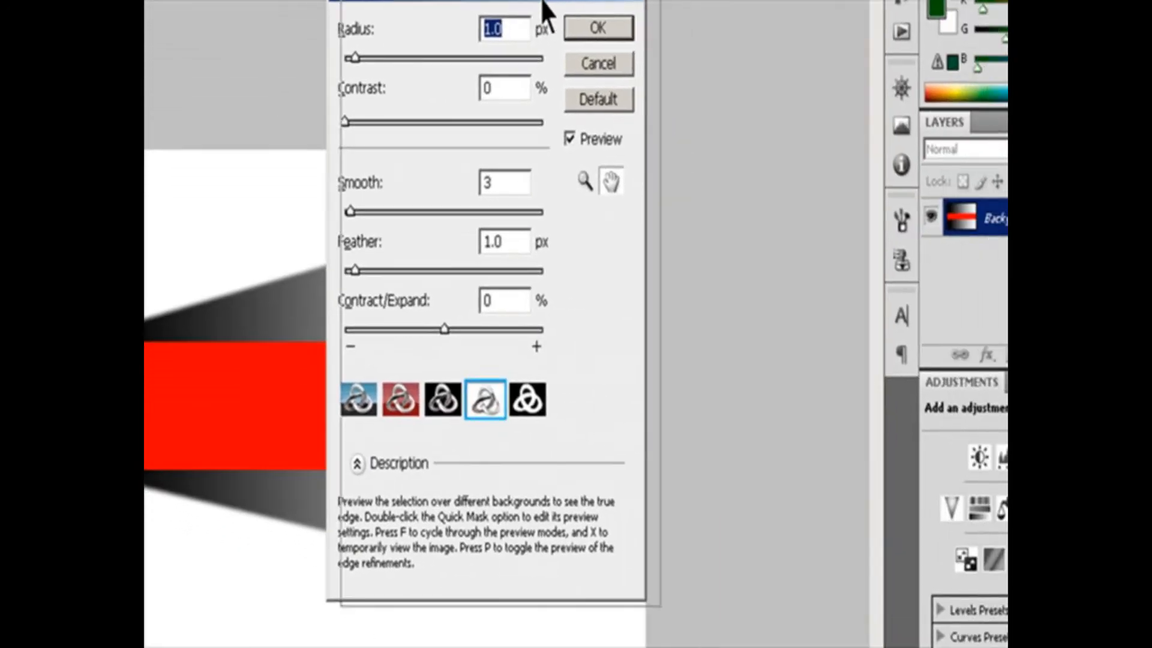
left_click_drag(593, 40, 999, 182)
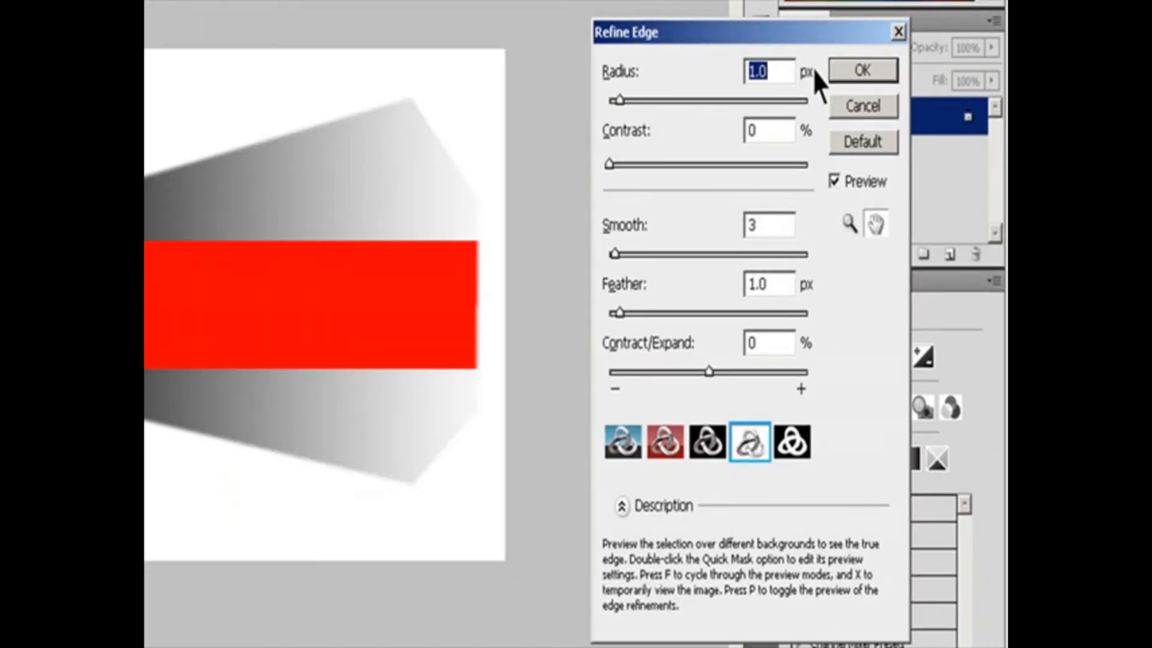
left_click(859, 108)
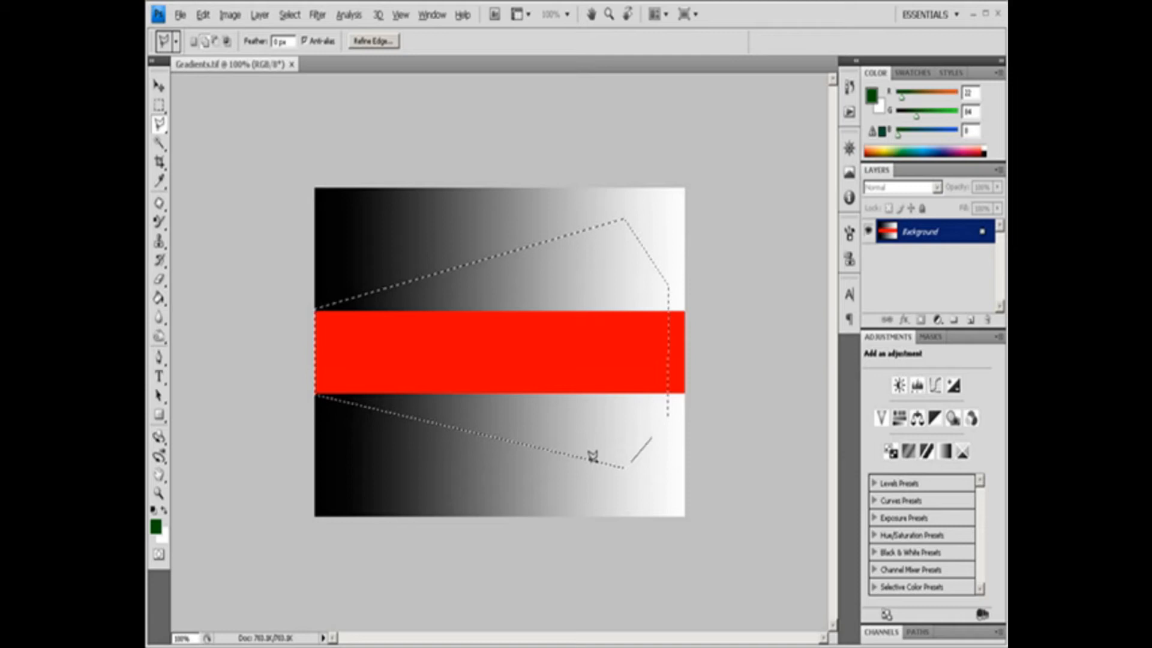
Add a small rectangular area to the polygonal selection, extending its lower right part to the image's bottom edge.
left_click(588, 514)
left_click(639, 518)
left_click(590, 507)
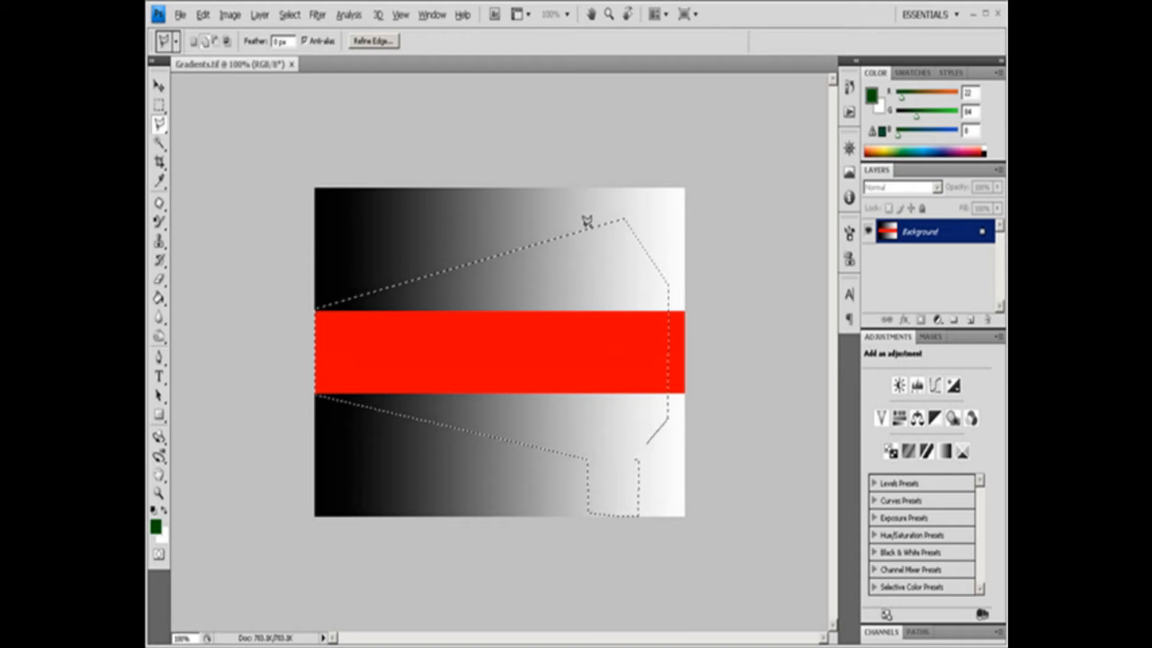
Add a small rectangular area to the polygonal selection, extending its upper right part to near the image's top edge.
left_click(585, 191)
left_click(629, 191)
left_click(630, 218)
left_click(587, 229)
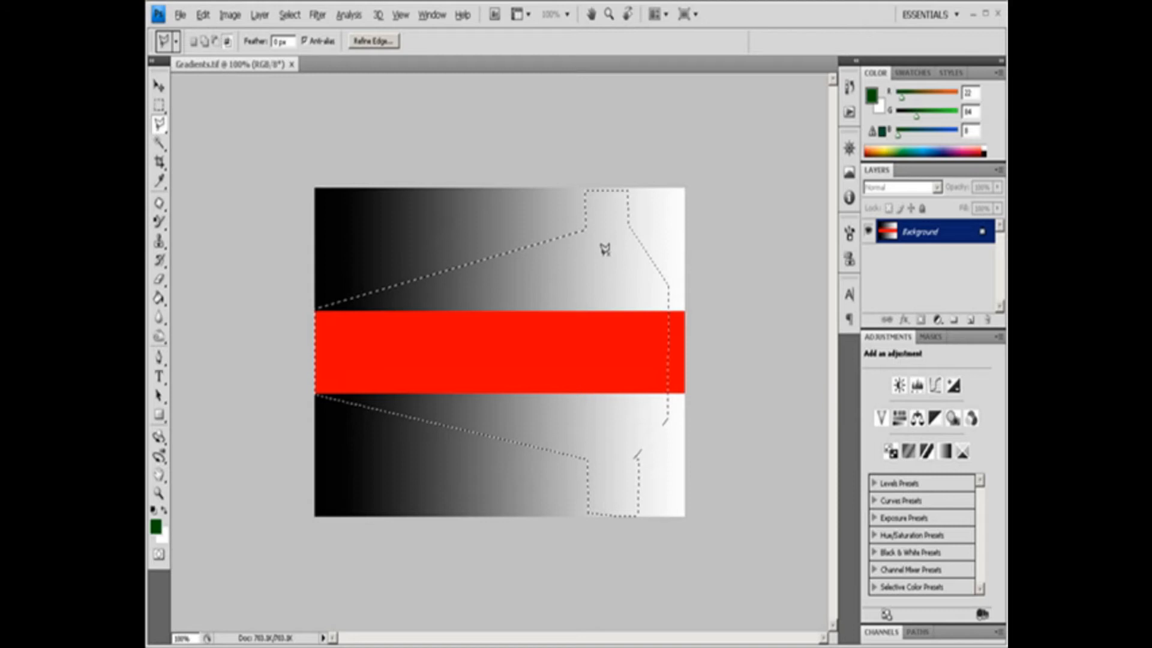
Subtract a six-sided area across the red band from the right end of the polygonal selection.
left_click(646, 253)
left_click(589, 279)
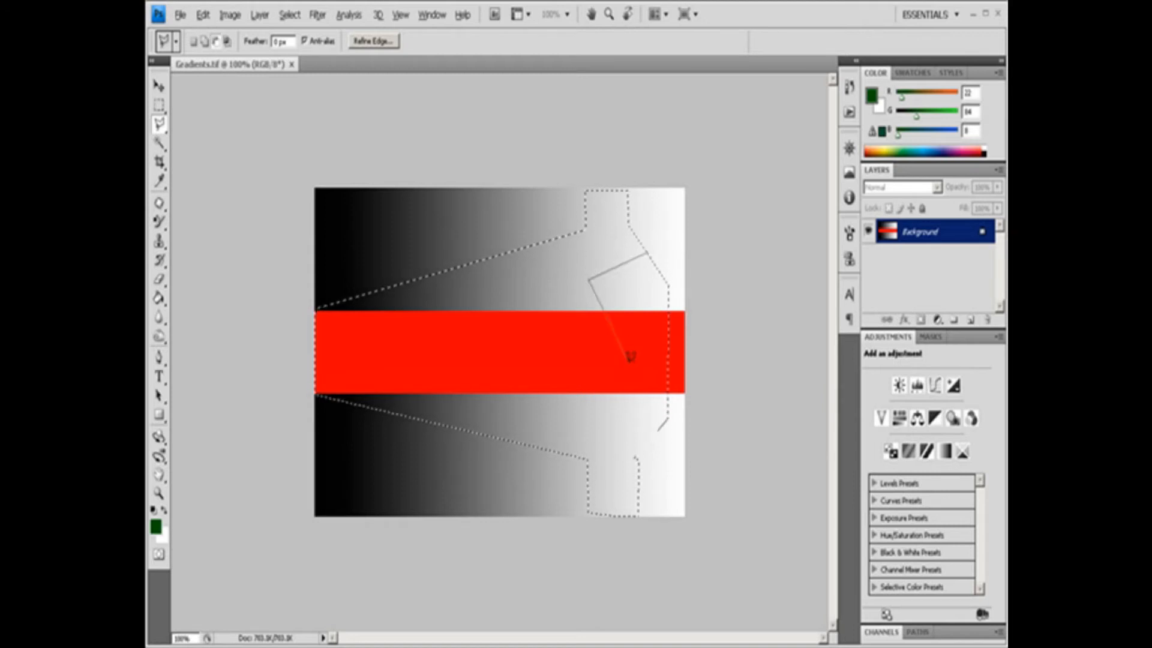
left_click(589, 434)
left_click(638, 459)
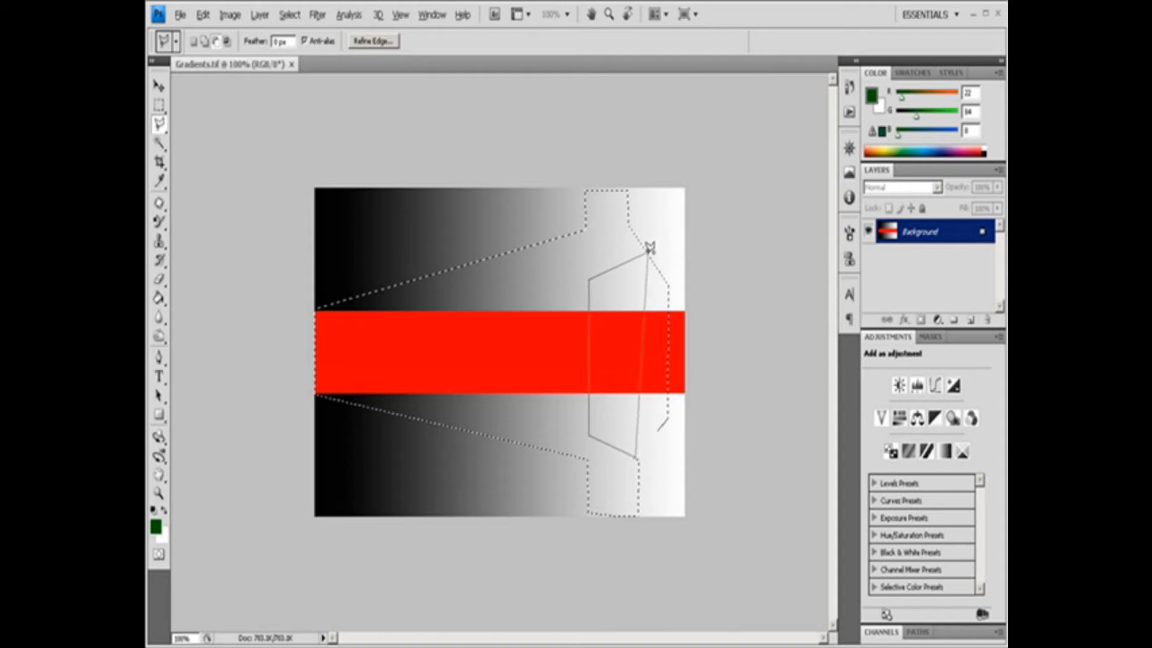
left_click(668, 414)
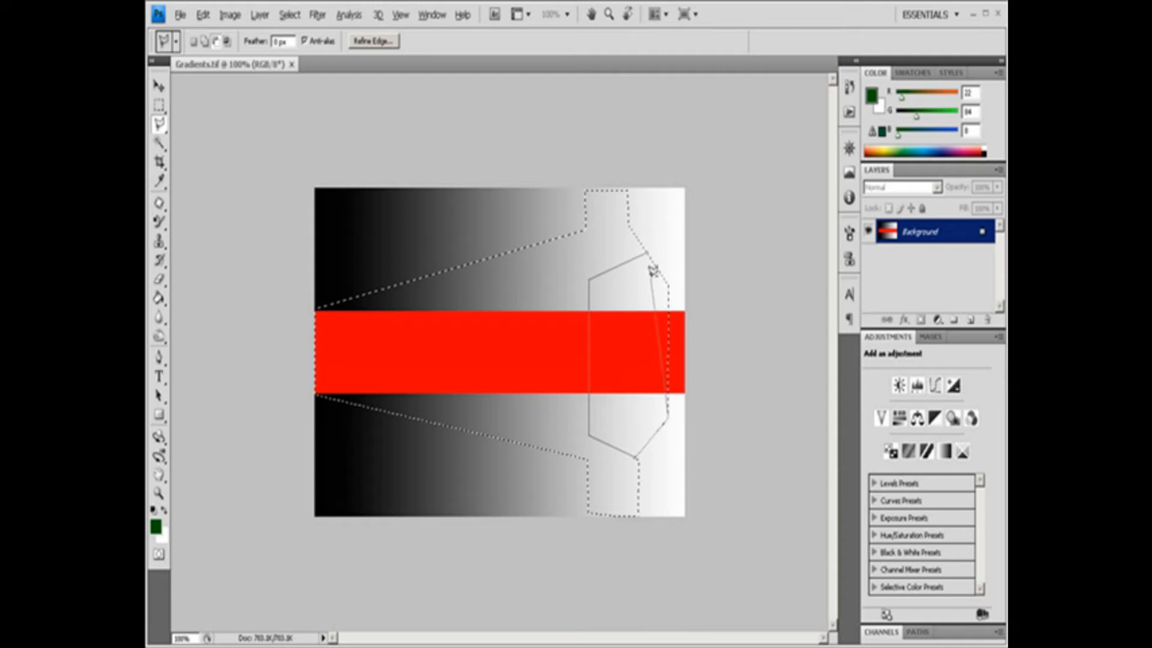
left_click(669, 284)
left_click(649, 248)
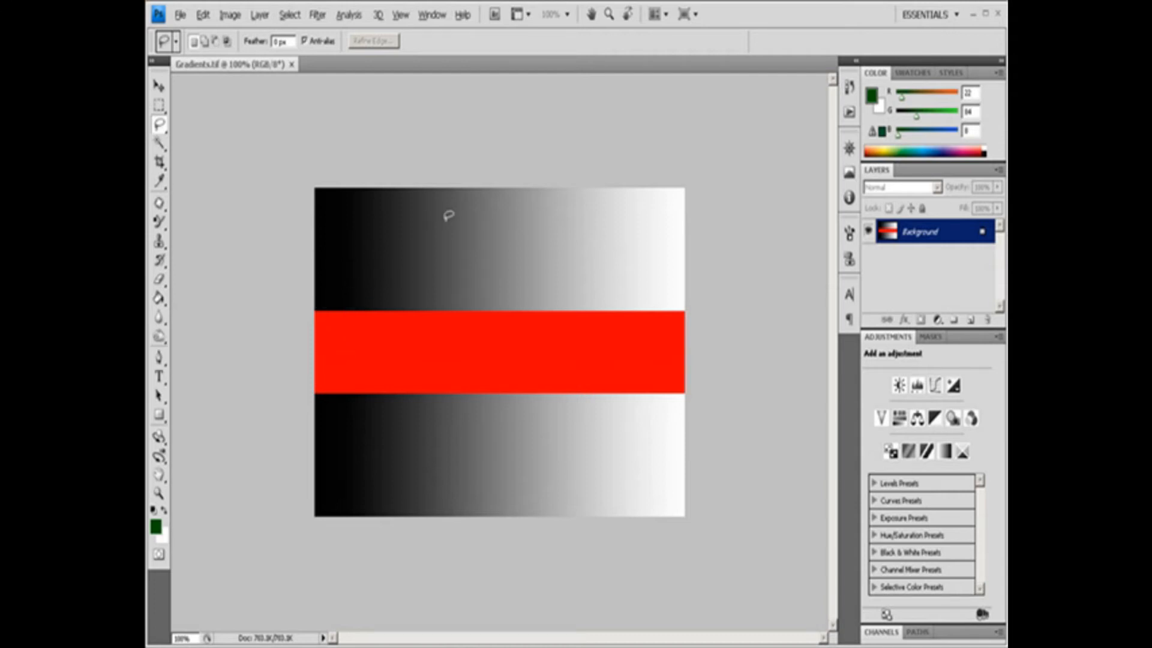
Draw an irregular freehand Lasso selection across the upper gradient and the red band.
mouse_move(363, 257)
left_mouse_down()
mouse_move(406, 200)
mouse_move(412, 253)
mouse_move(456, 257)
mouse_move(511, 223)
mouse_move(624, 227)
mouse_move(655, 273)
mouse_move(607, 307)
mouse_move(547, 303)
mouse_move(512, 406)
mouse_move(449, 397)
mouse_move(353, 280)
mouse_move(363, 254)
left_mouse_up()
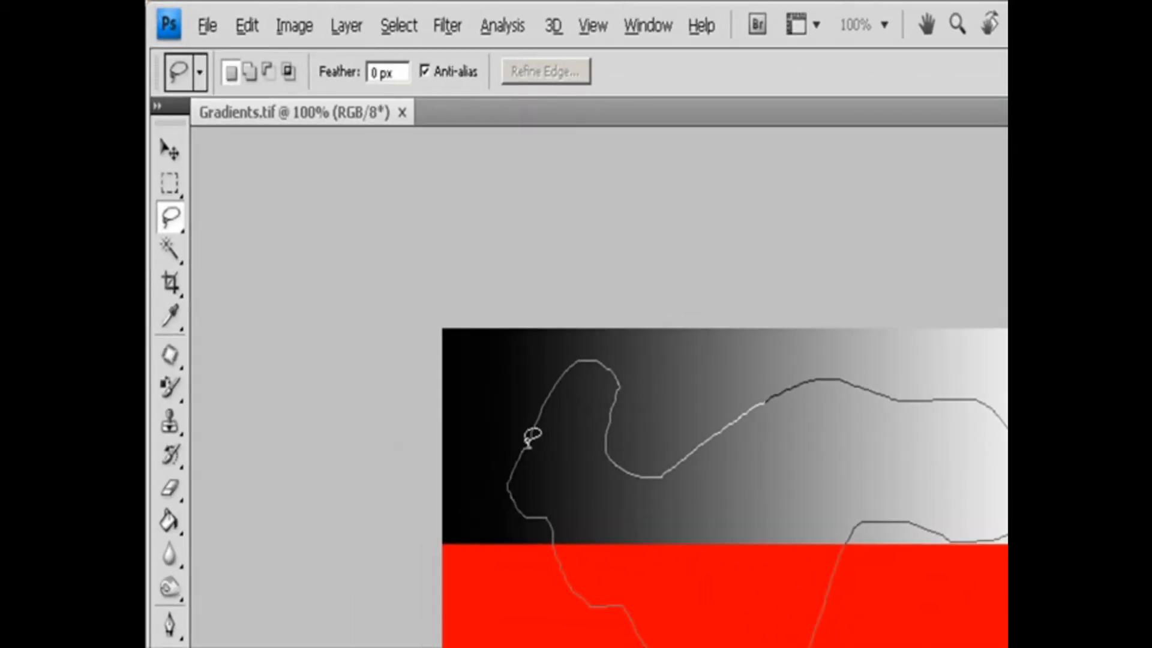
left_click_drag(527, 445, 531, 445)
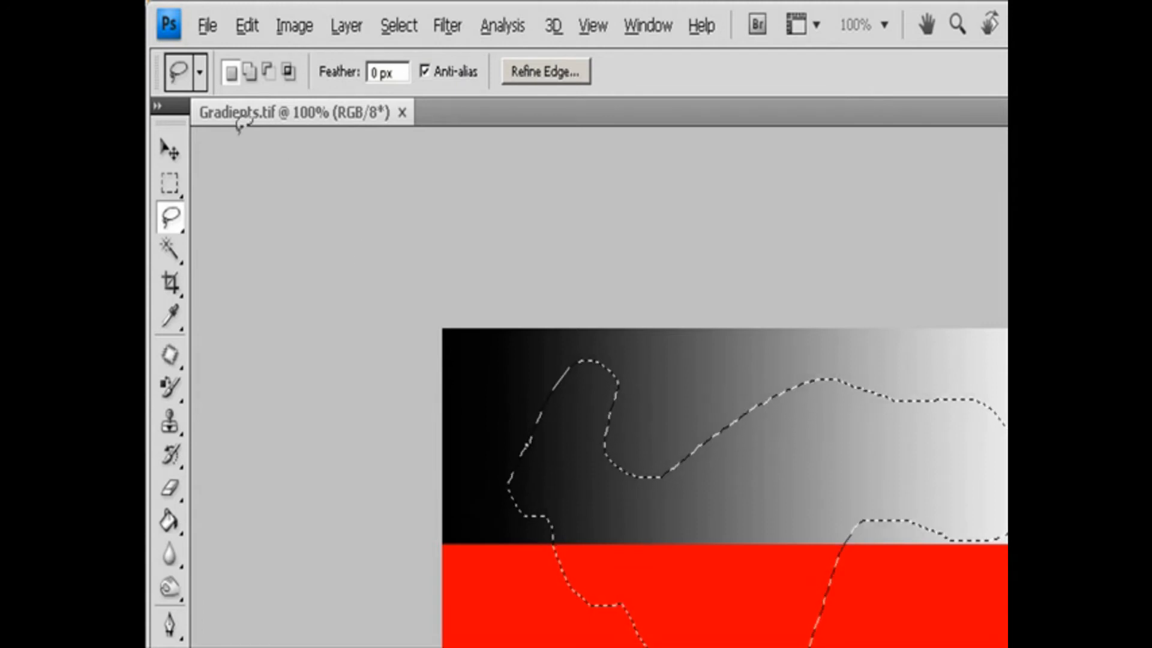
Try the add, subtract and intersect Lasso modes, then clear the freehand selection and restore it by undoing.
left_click(255, 72)
left_click(268, 73)
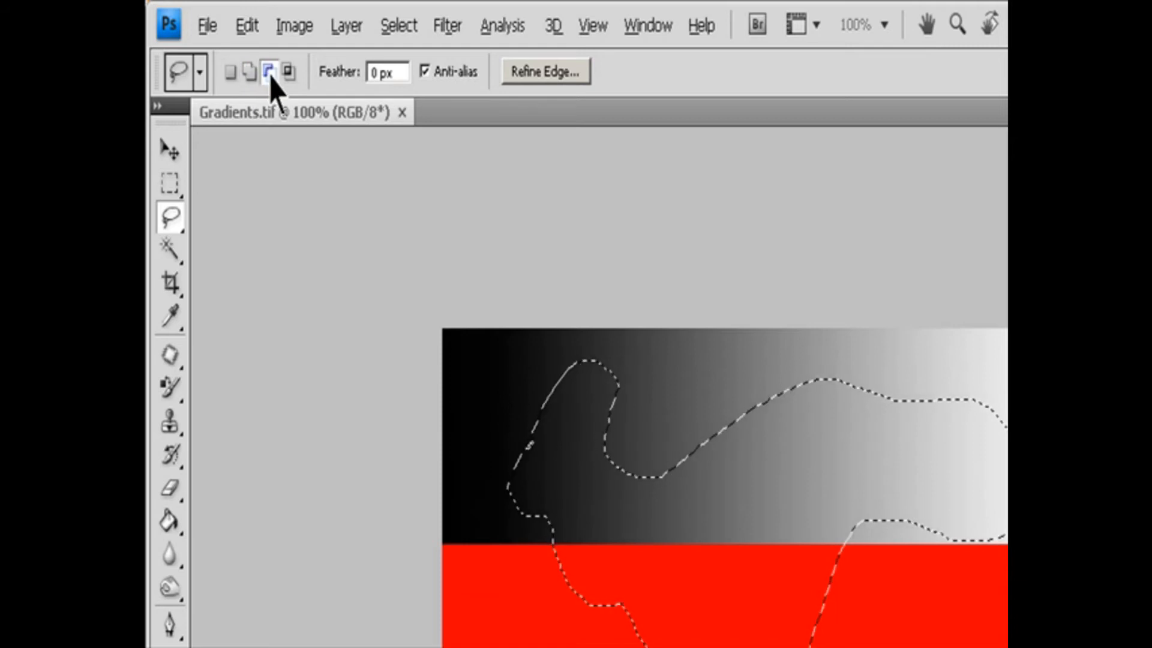
left_click(289, 72)
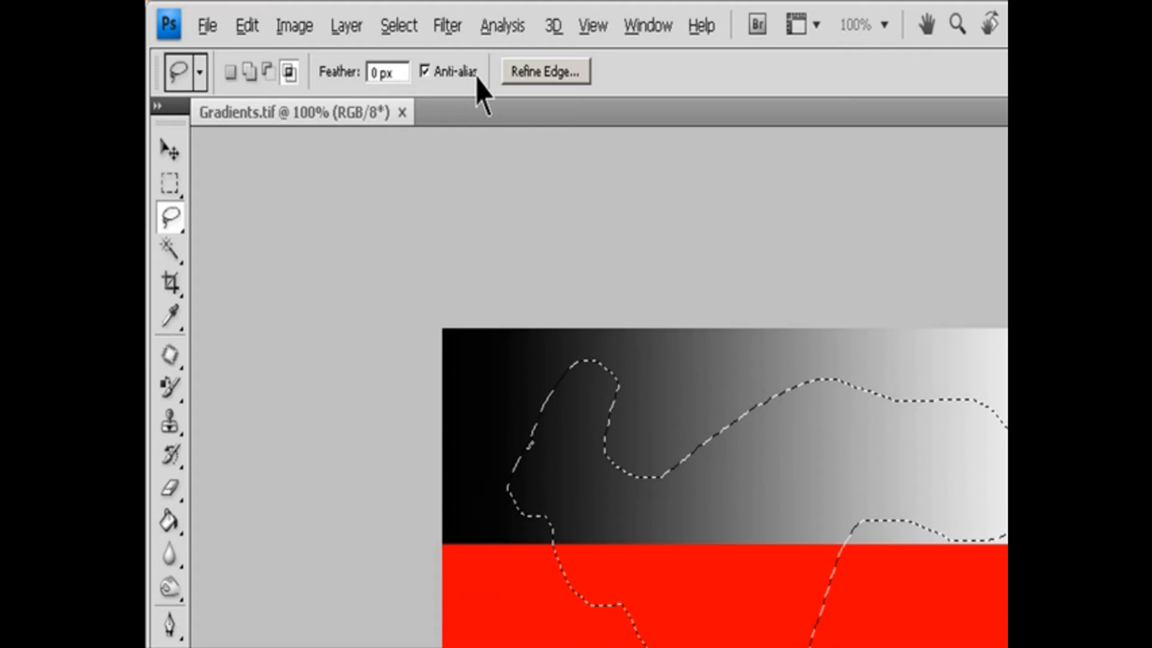
left_click(382, 329)
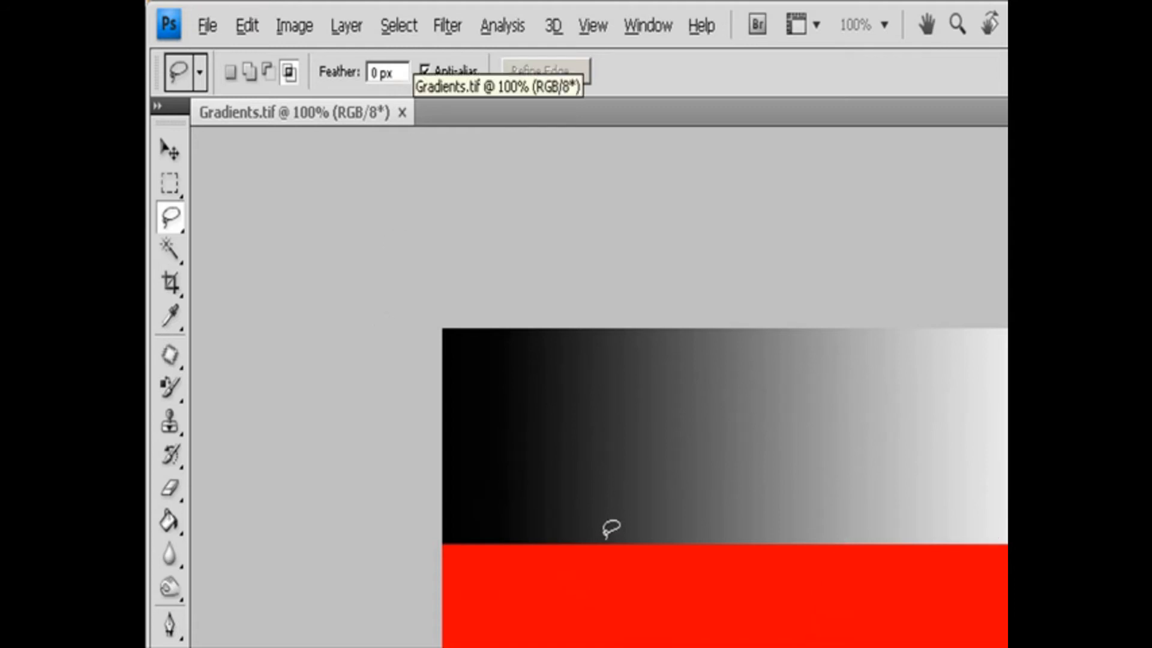
key("ctrl+z")
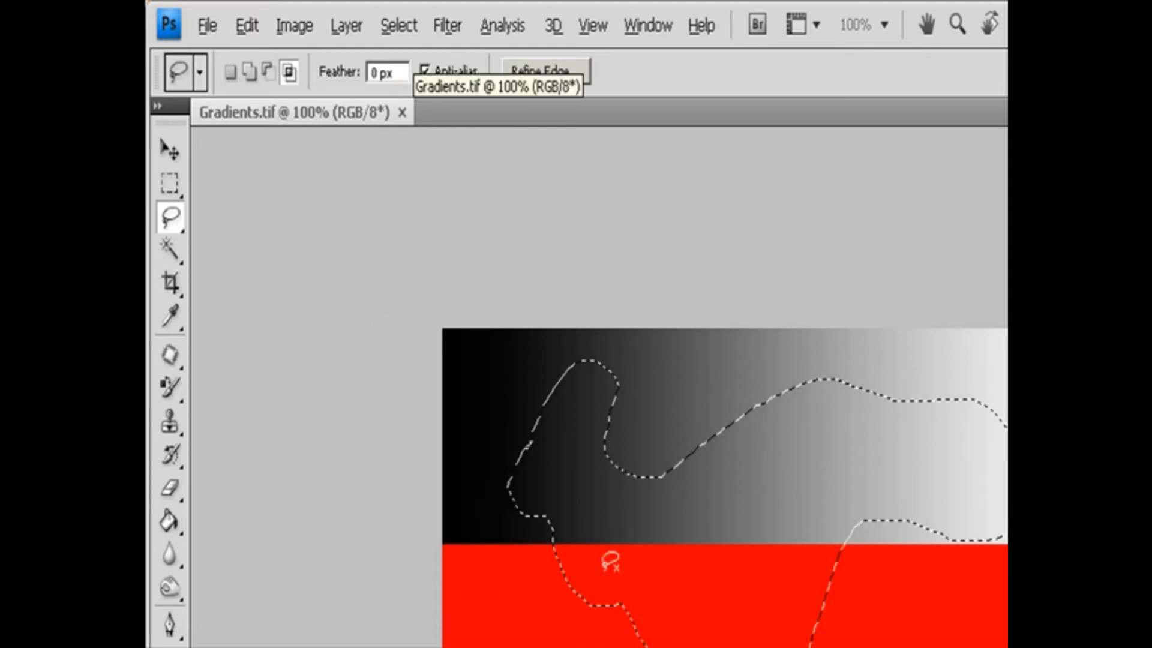
Subtract freehand areas from the right side of the Lasso selection, in the red band and the upper gradient.
key("shift")
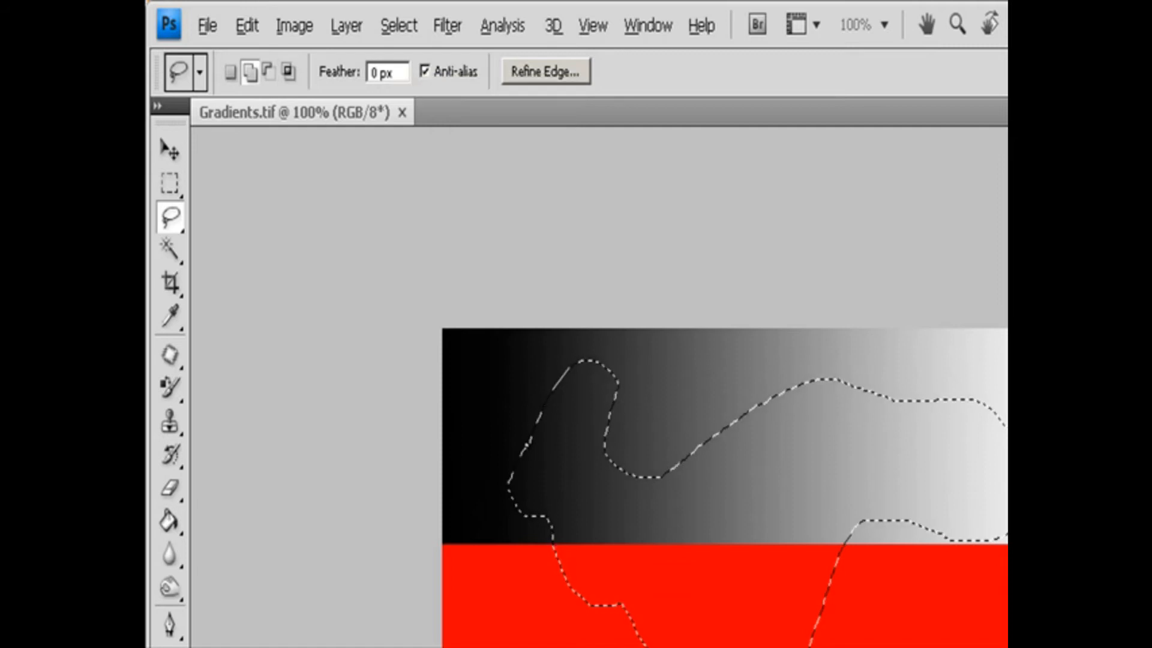
key("alt")
mouse_move(834, 578)
left_mouse_down()
mouse_move(774, 579)
mouse_move(739, 647)
left_mouse_up()
left_click_drag(832, 565, 833, 575)
mouse_move(957, 375)
left_mouse_down()
mouse_move(901, 462)
mouse_move(982, 558)
mouse_move(1001, 383)
mouse_move(959, 377)
left_mouse_up()
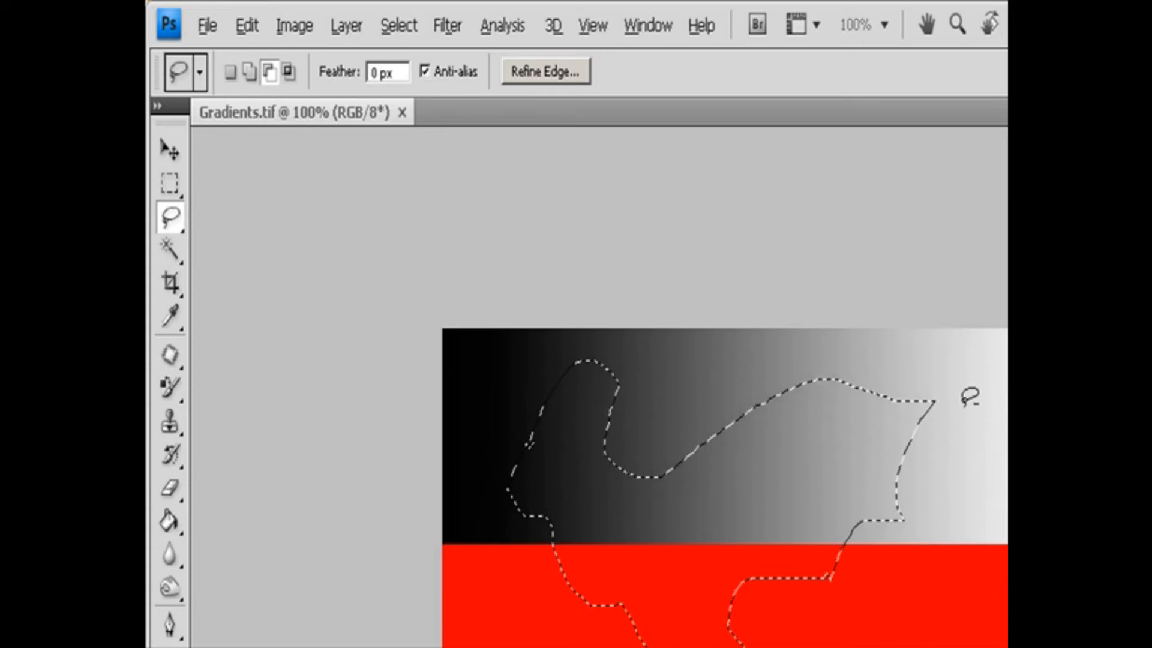
Try to intersect the Lasso selection with a freehand area drawn over its right side.
key("shift+alt")
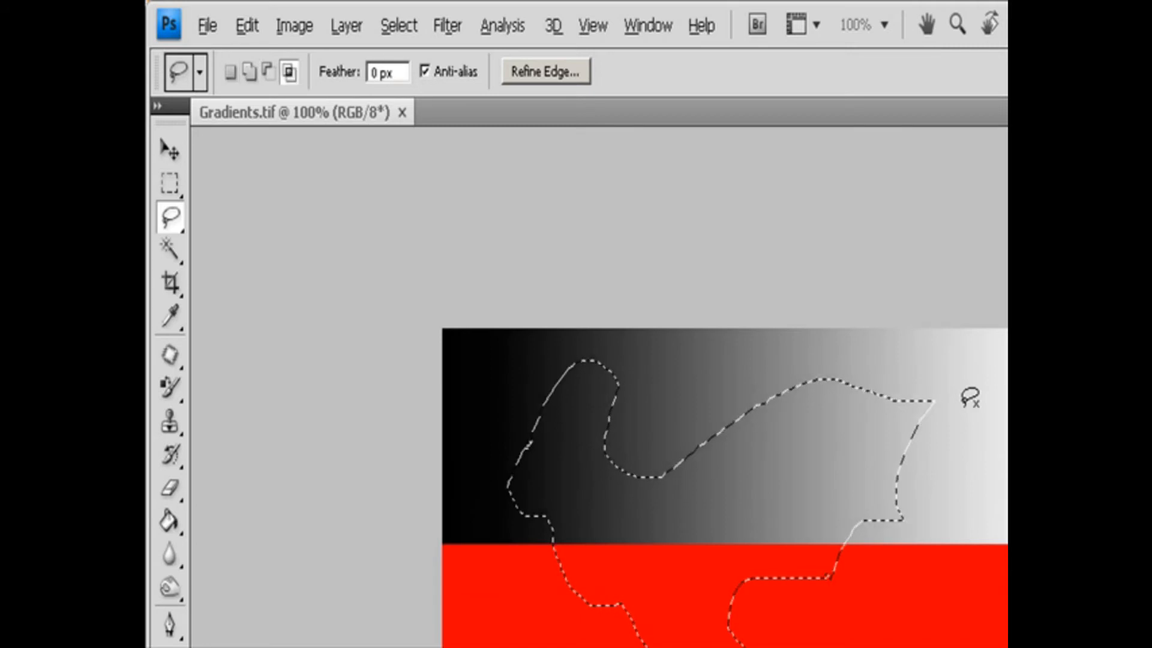
mouse_move(892, 373)
left_mouse_down()
mouse_move(952, 607)
mouse_move(947, 647)
left_mouse_up()
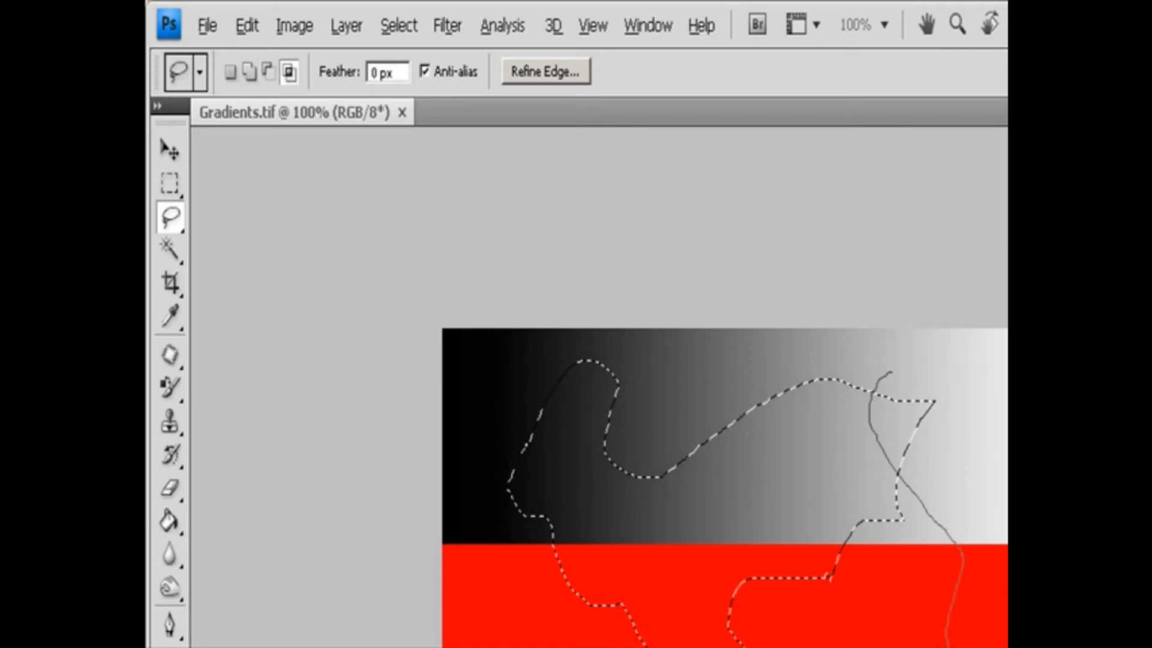
left_click_drag(857, 509, 887, 520)
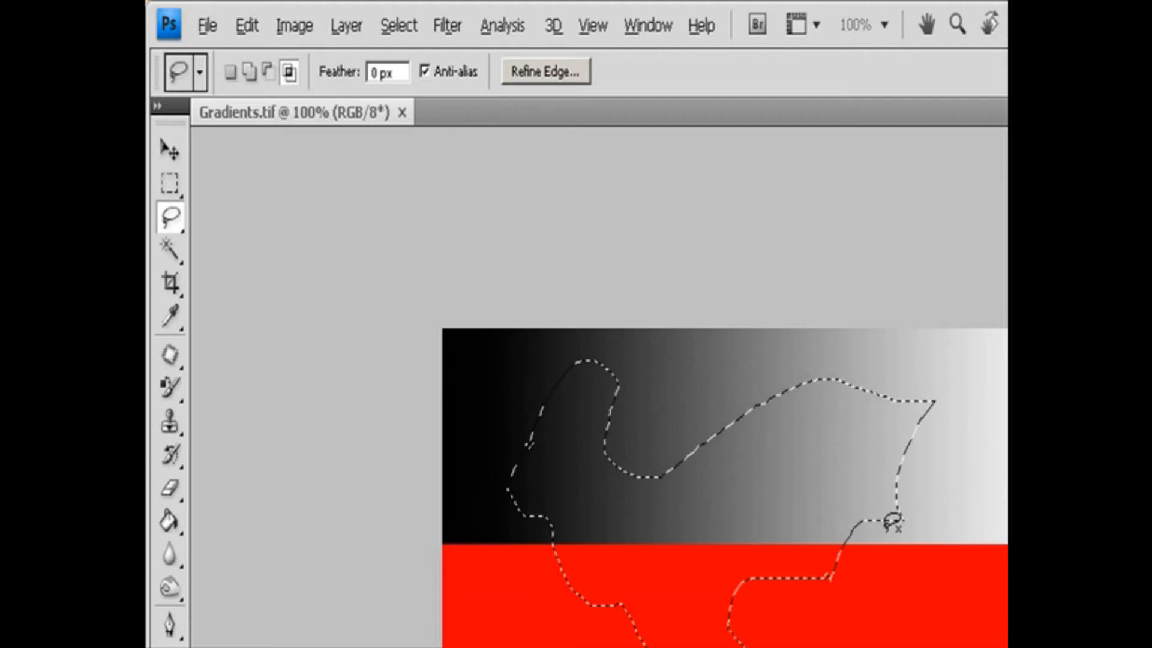
Clear the contents of the Lasso selection to white and deselect it.
key("ctrl+d")
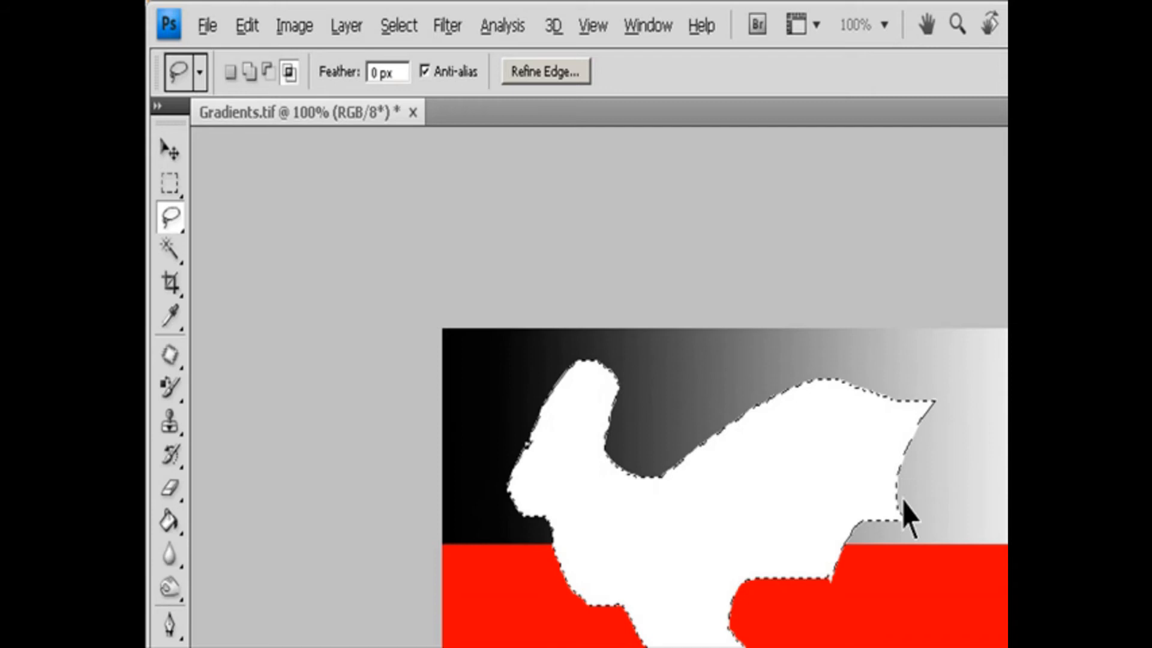
key("ctrl+d")
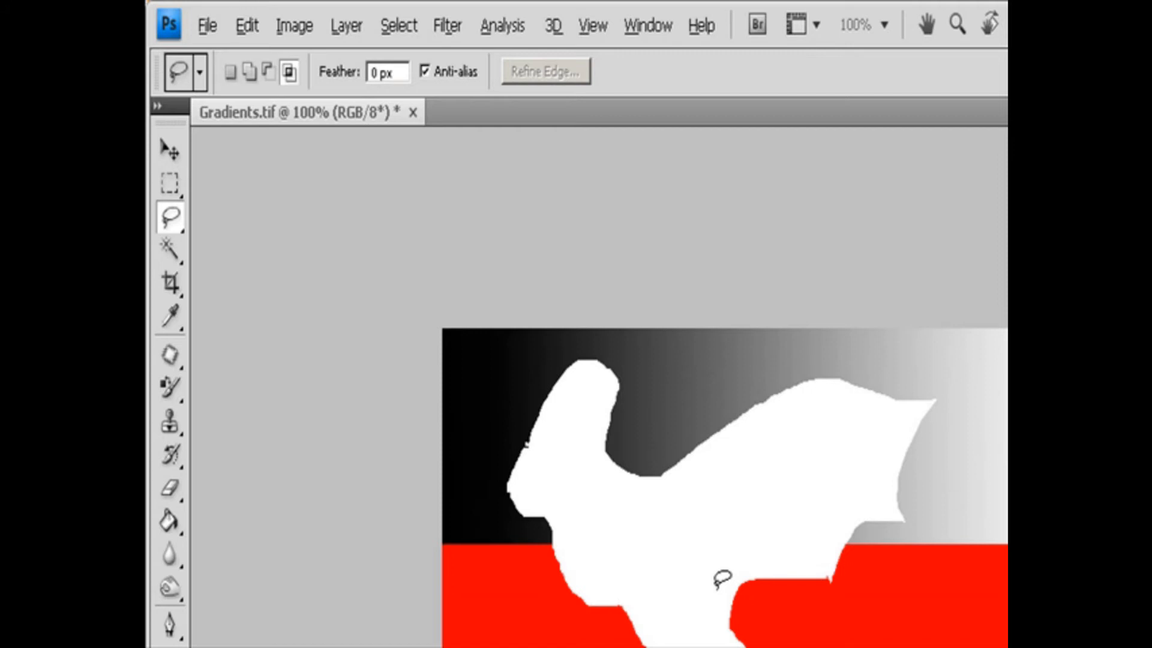
Clear a freehand Lasso area at the image's lower left to white, with its edge feathered to 7.9 px through Refine Edge.
mouse_move(547, 620)
left_mouse_down()
mouse_move(517, 647)
mouse_move(594, 645)
mouse_move(559, 615)
mouse_move(548, 620)
left_mouse_up()
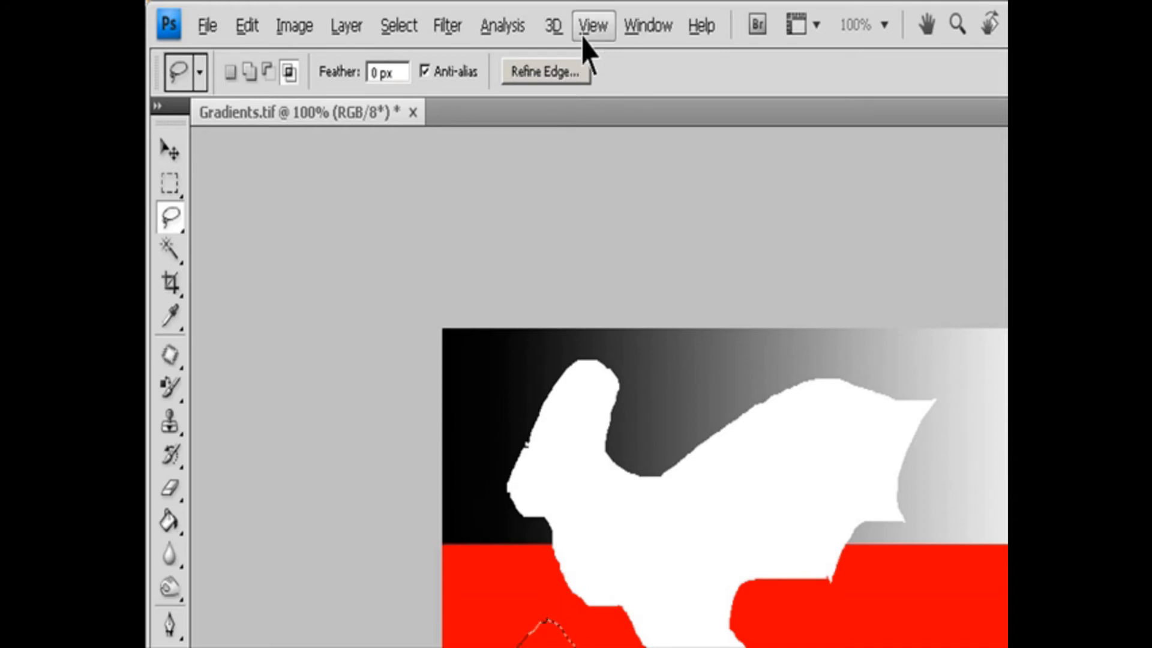
left_click(558, 72)
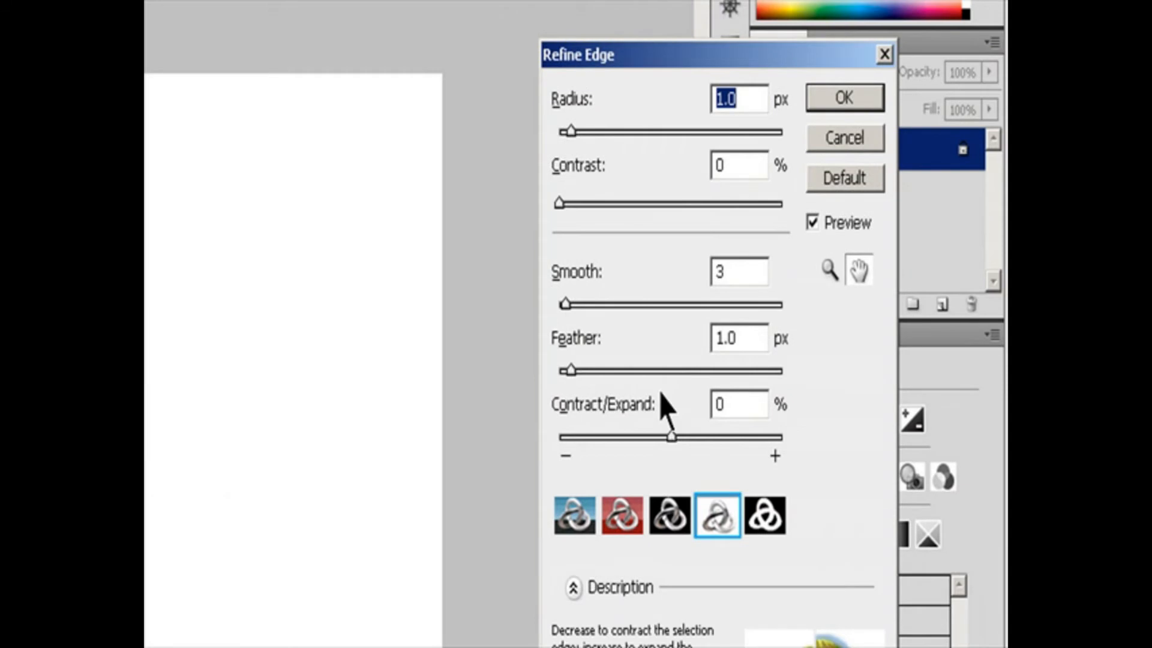
left_click_drag(853, 482, 921, 483)
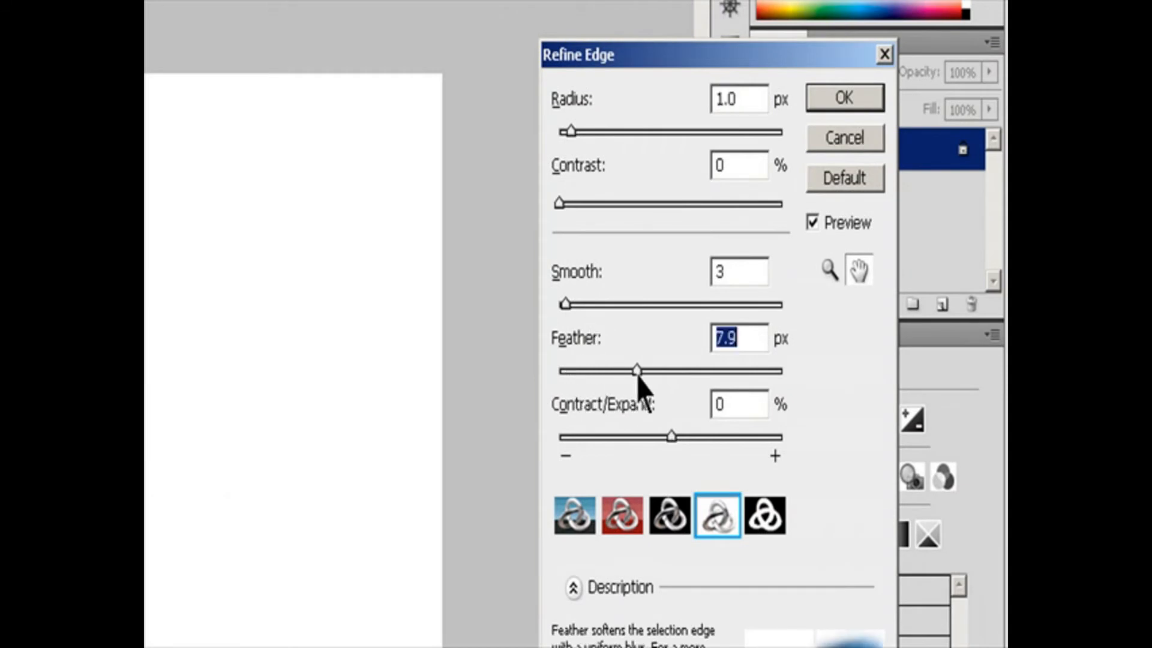
left_click(844, 98)
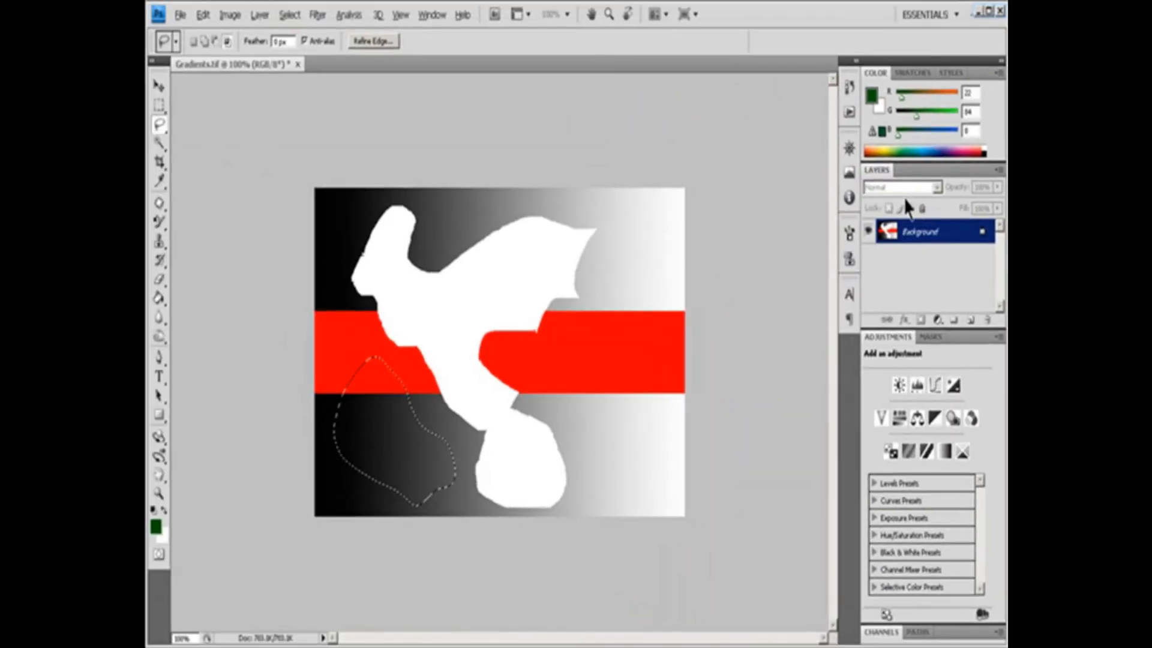
key("Delete")
key("ctrl+d")
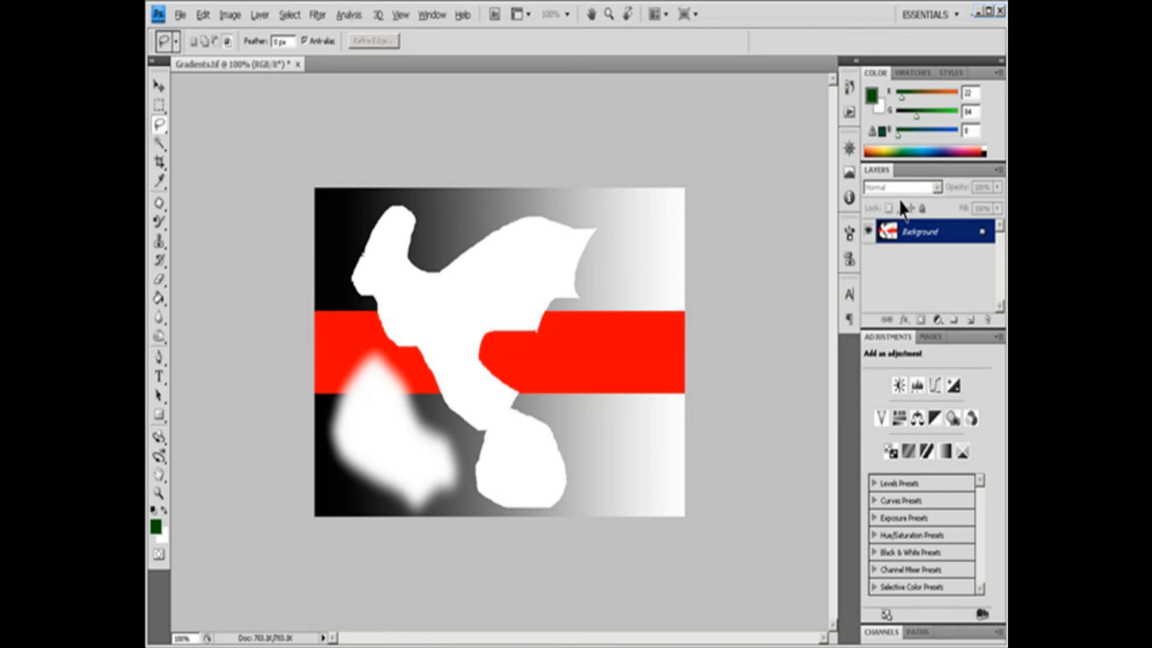
Step back through the edit history to restore the original gradient image with its red band.
key("ctrl+alt+z")
key("ctrl+alt+z")
key("ctrl+alt+z")
key("ctrl+alt+z")
key("ctrl+alt+z")
key("ctrl+alt+z")
key("ctrl+alt+z")
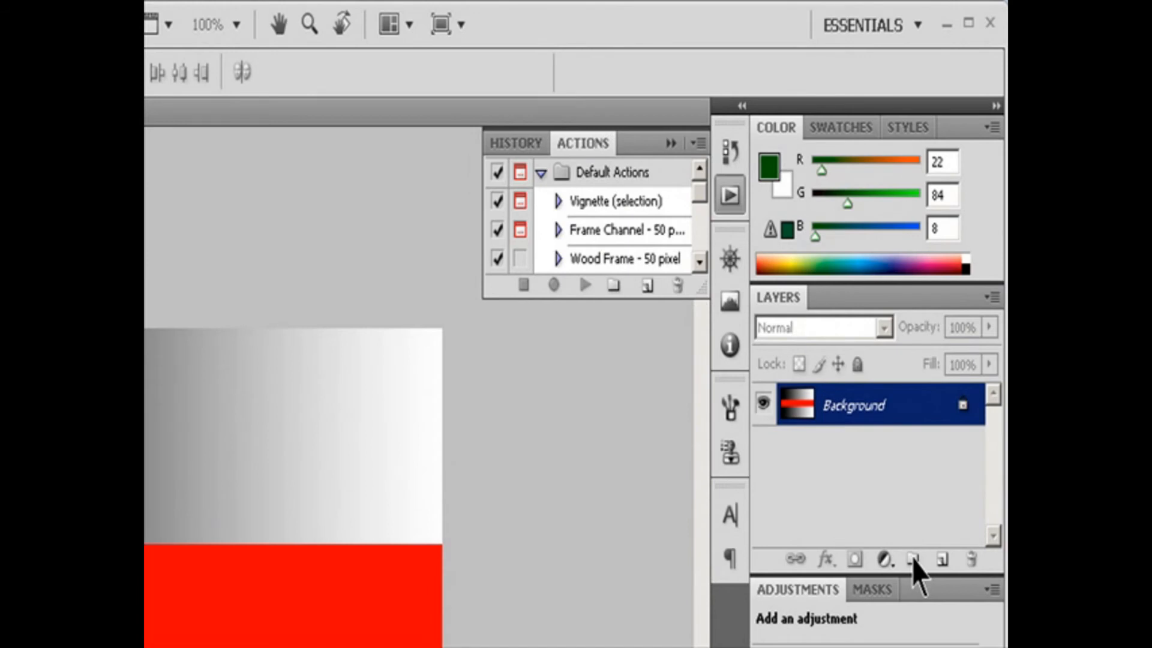
Add a new layer named Layer 1 with no color label, Normal mode and 100% opacity.
left_click(994, 297)
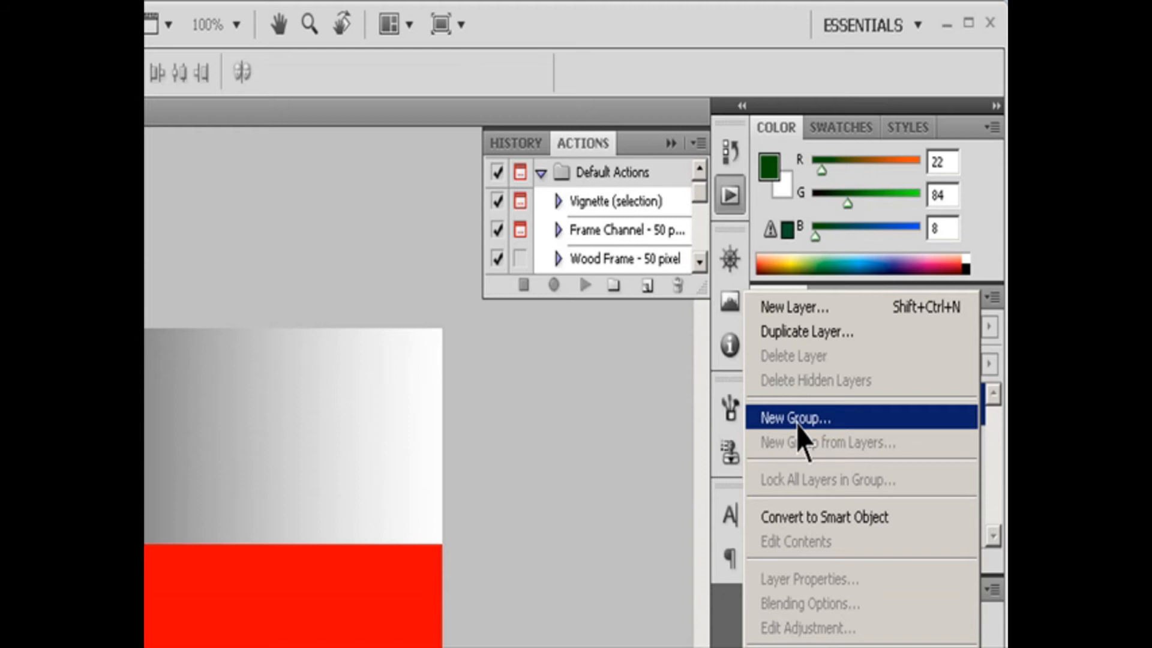
left_click(780, 309)
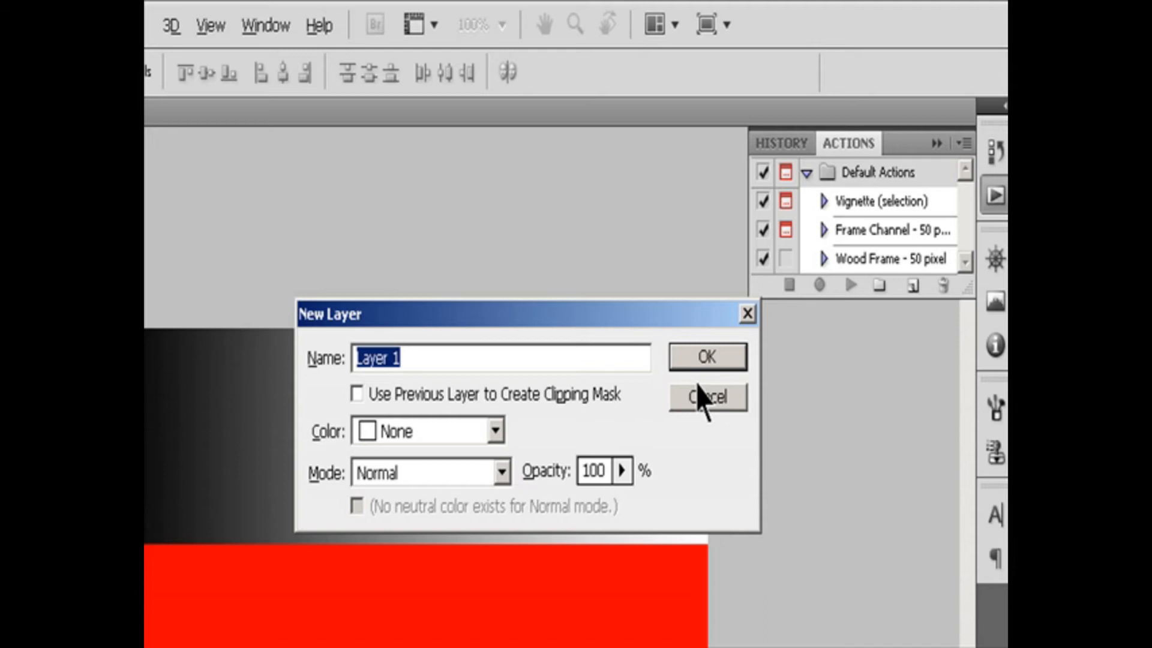
left_click(500, 437)
left_click(502, 441)
left_click(504, 473)
left_click(504, 473)
left_click(626, 470)
left_click(626, 471)
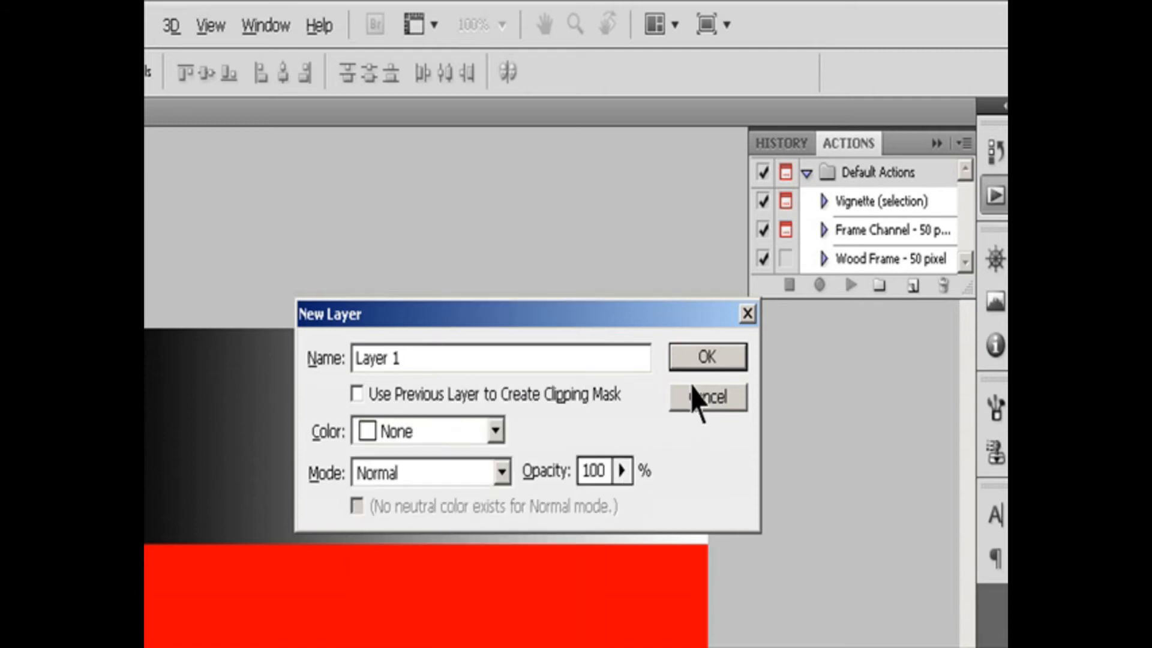
left_click(686, 363)
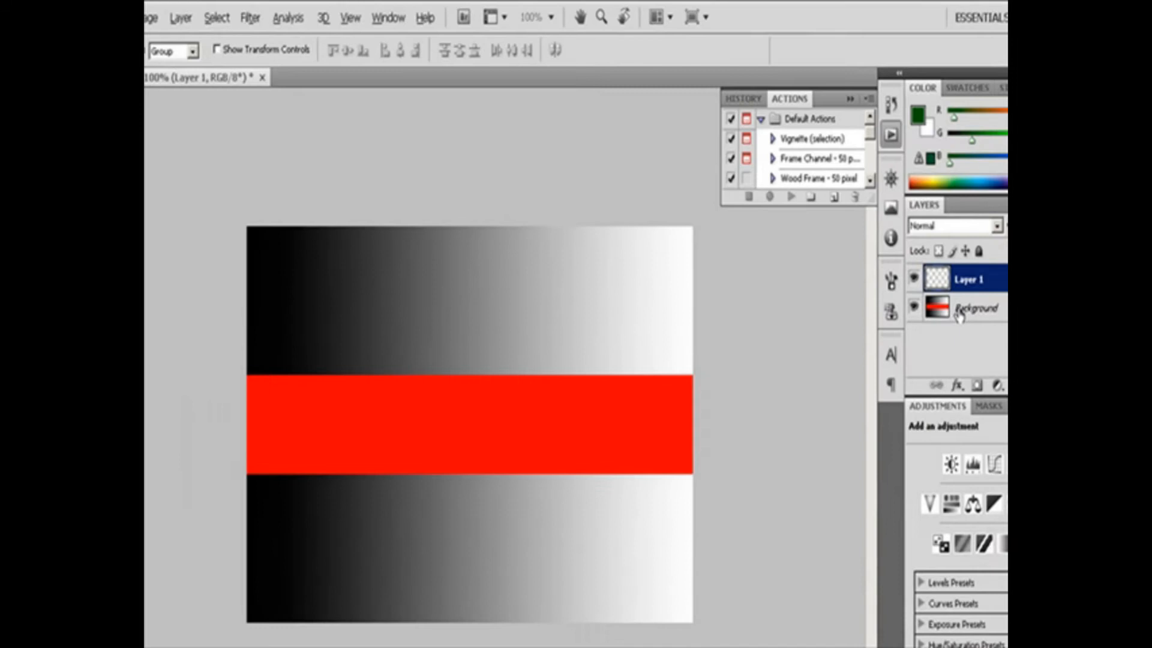
Convert the Background layer into a regular layer named Layer 0.
left_click(959, 316)
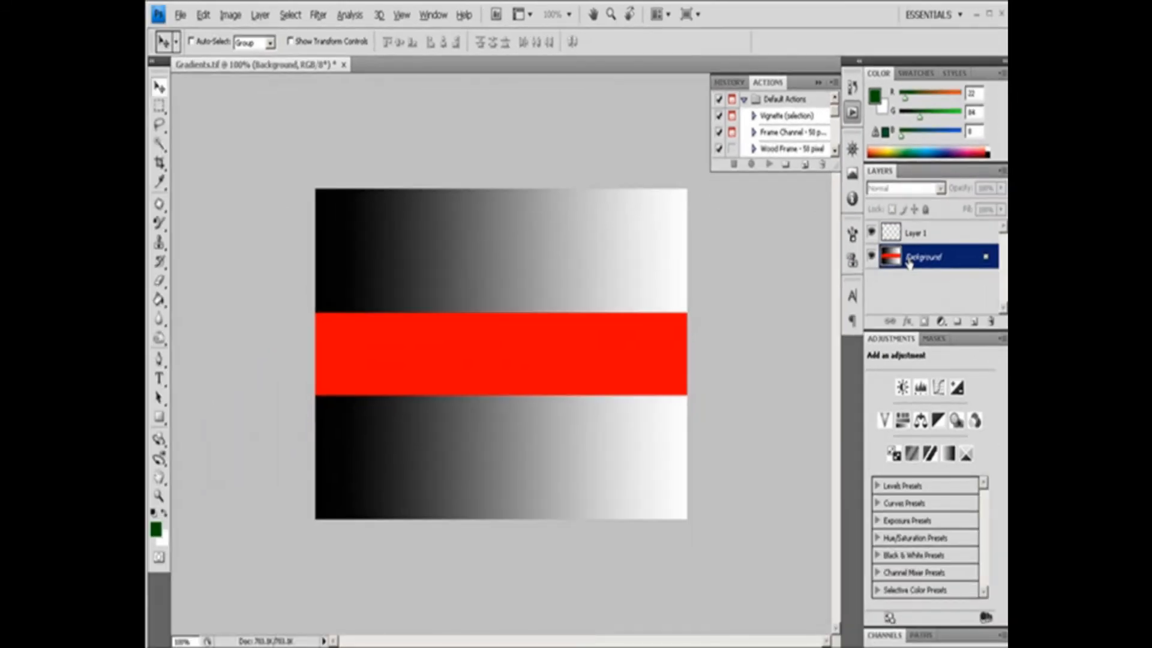
double_click(909, 258, "alt")
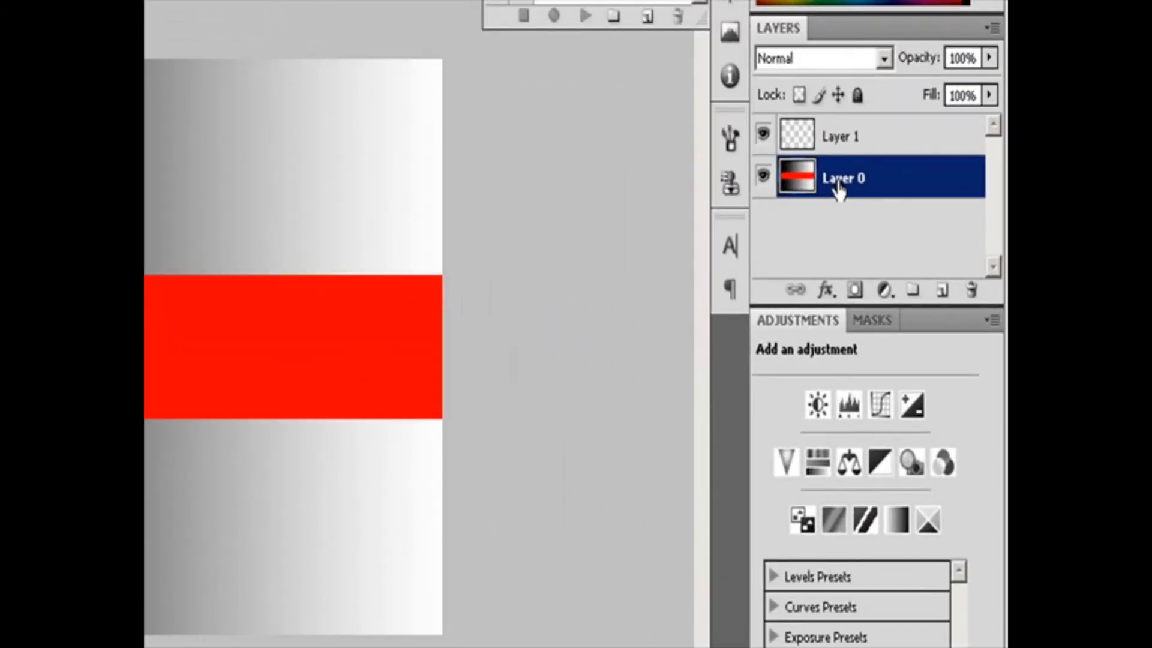
key("F12")
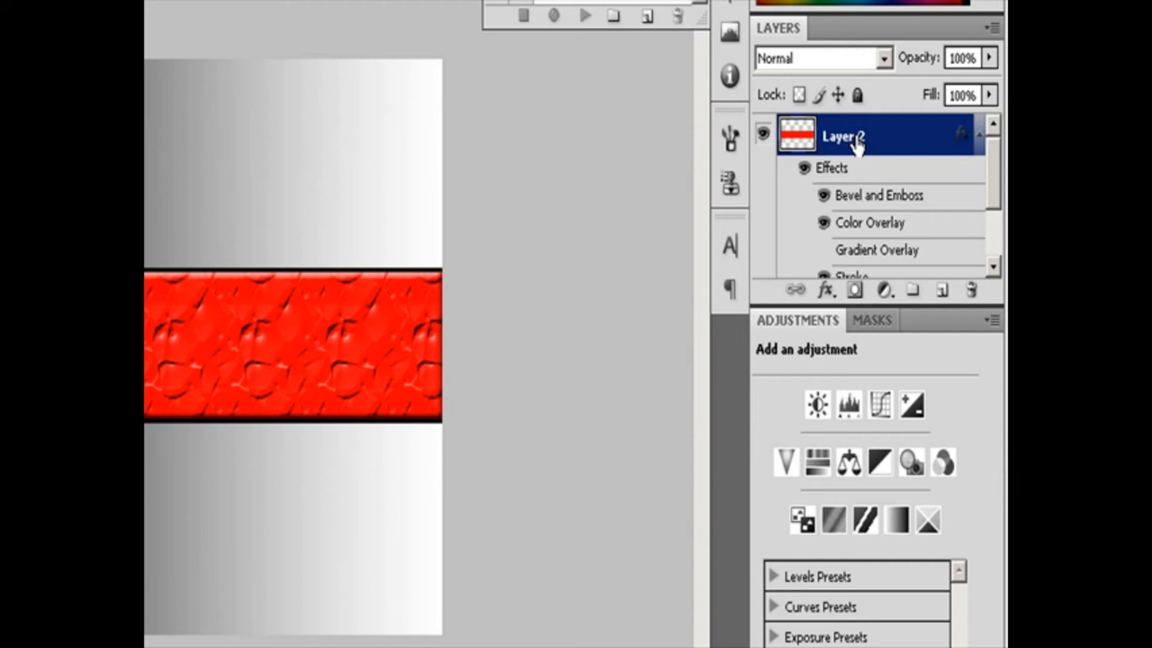
Duplicate the red band layer, Layer 2, together with its layer effects.
left_click_drag(858, 145, 944, 294)
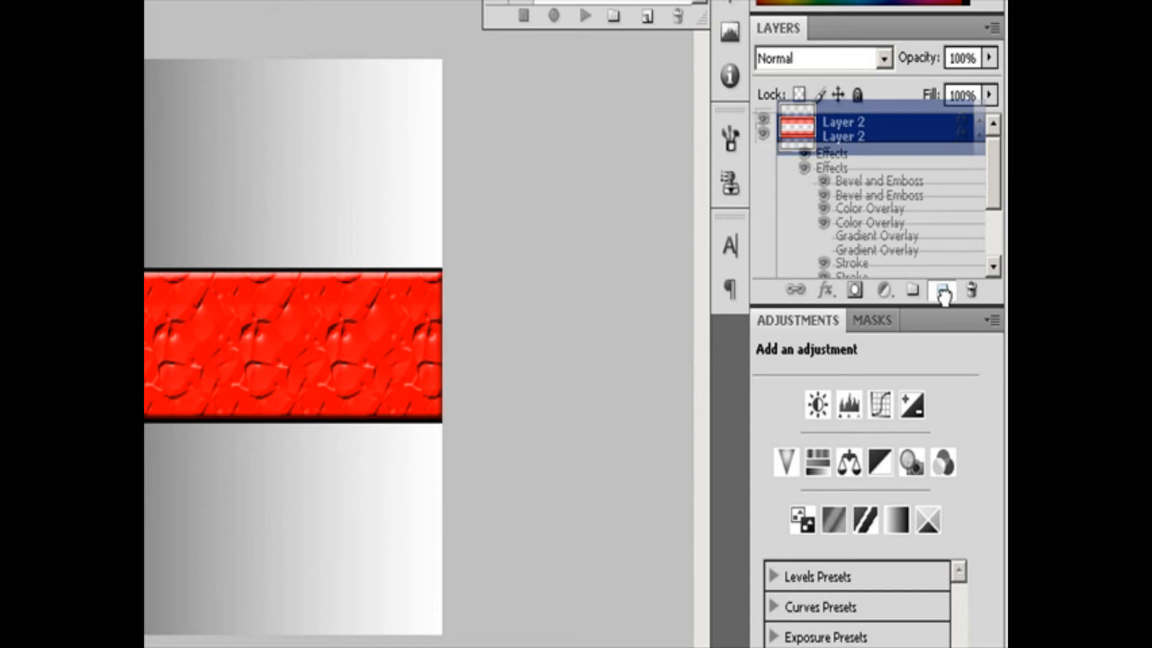
left_click_drag(943, 294, 944, 294)
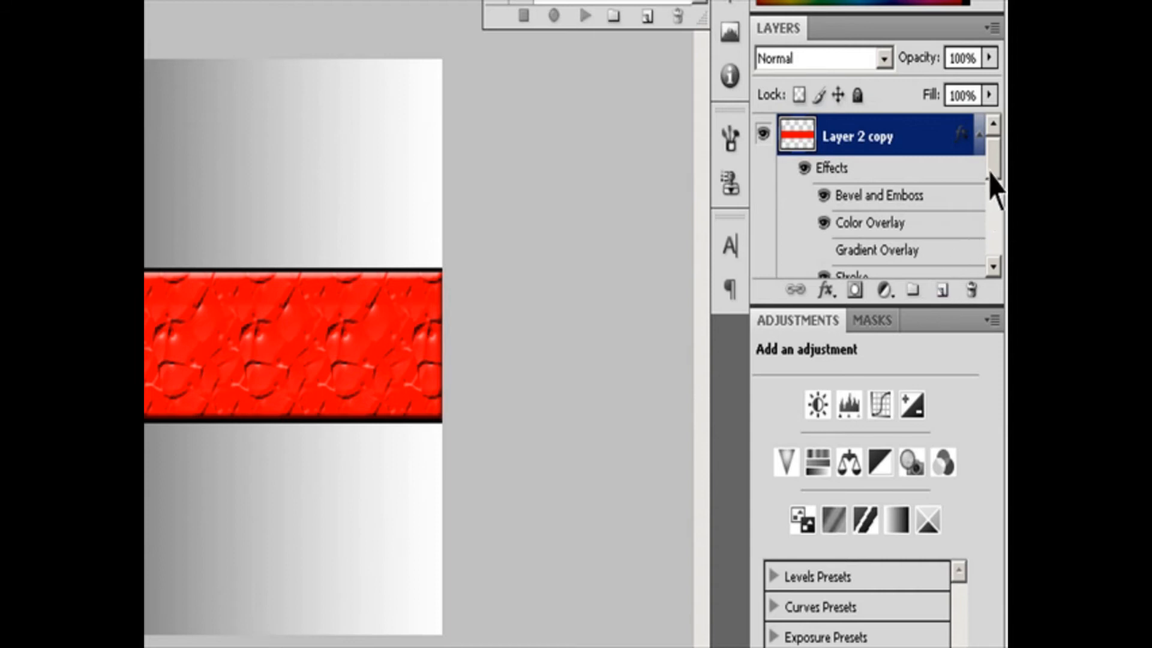
left_click_drag(993, 183, 1002, 210)
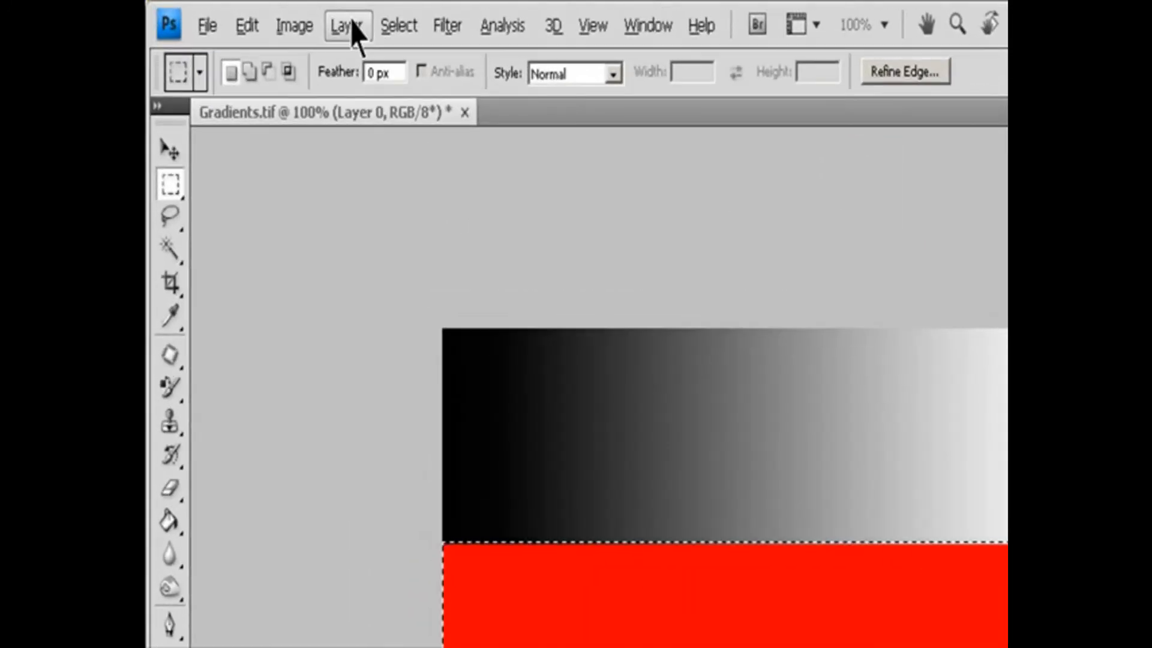
Move the selected red band from Layer 0 onto its own layer with Layer via Cut.
left_click(262, 15)
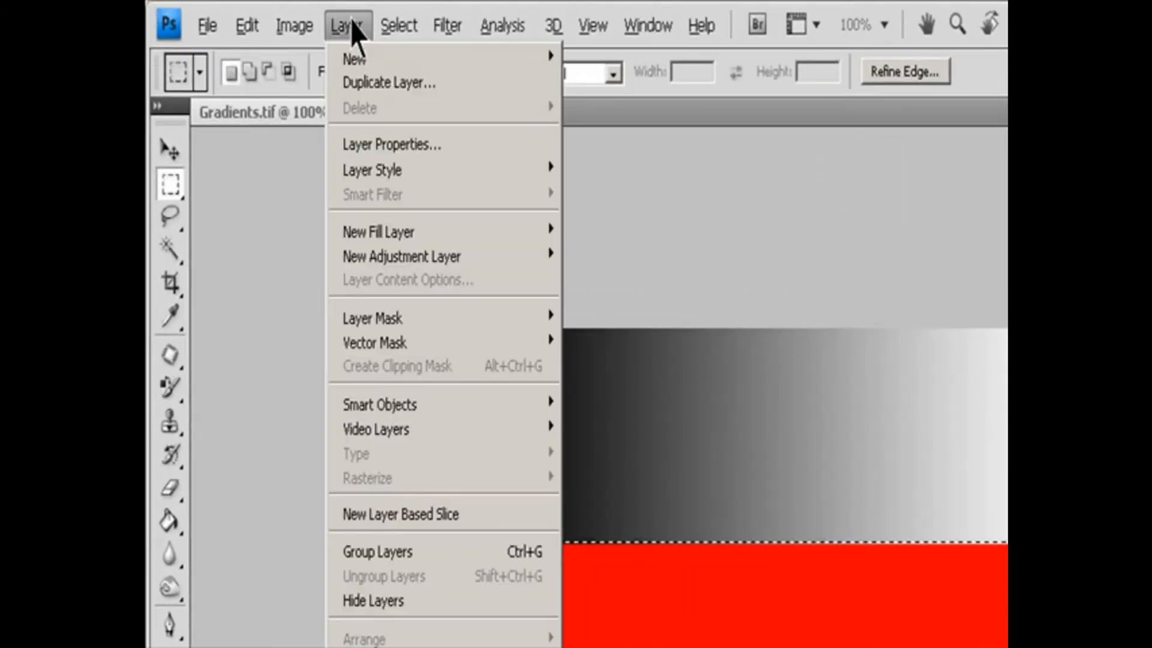
mouse_move(367, 65)
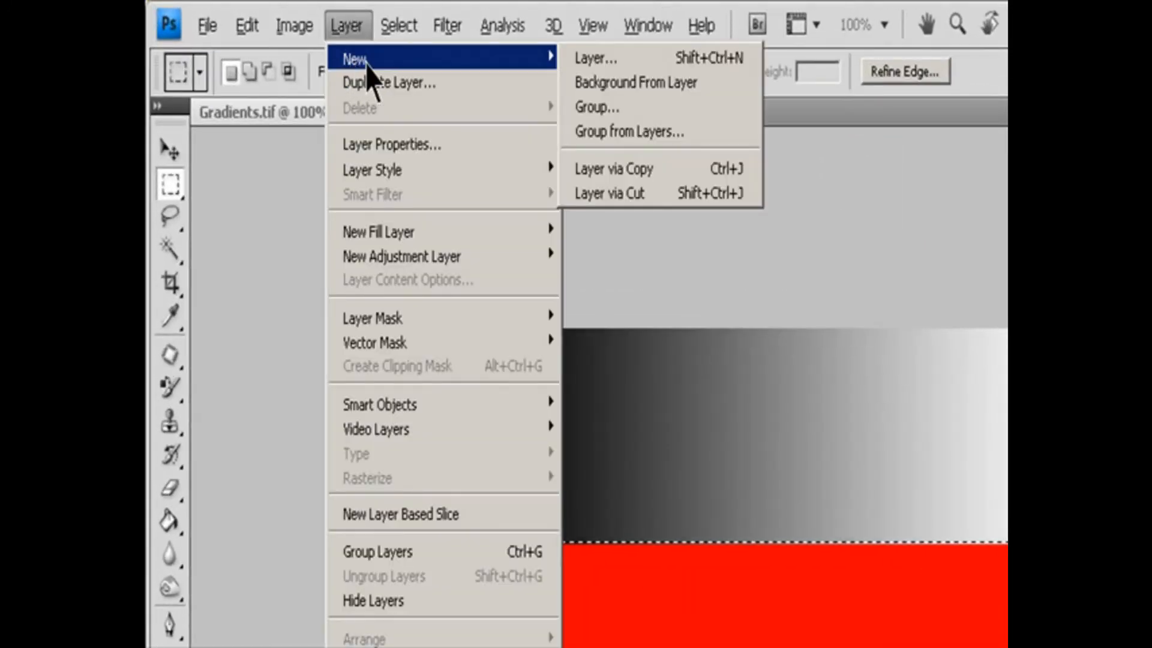
left_click(640, 195)
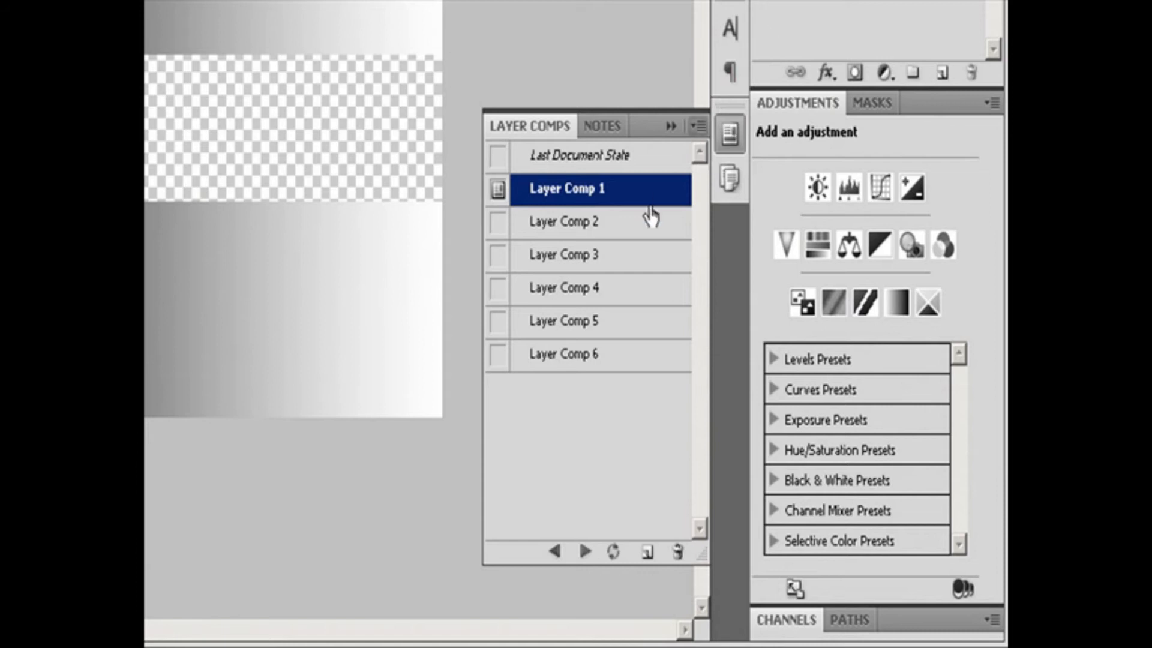
Apply Layer Comp 2 to the document.
left_click(575, 227)
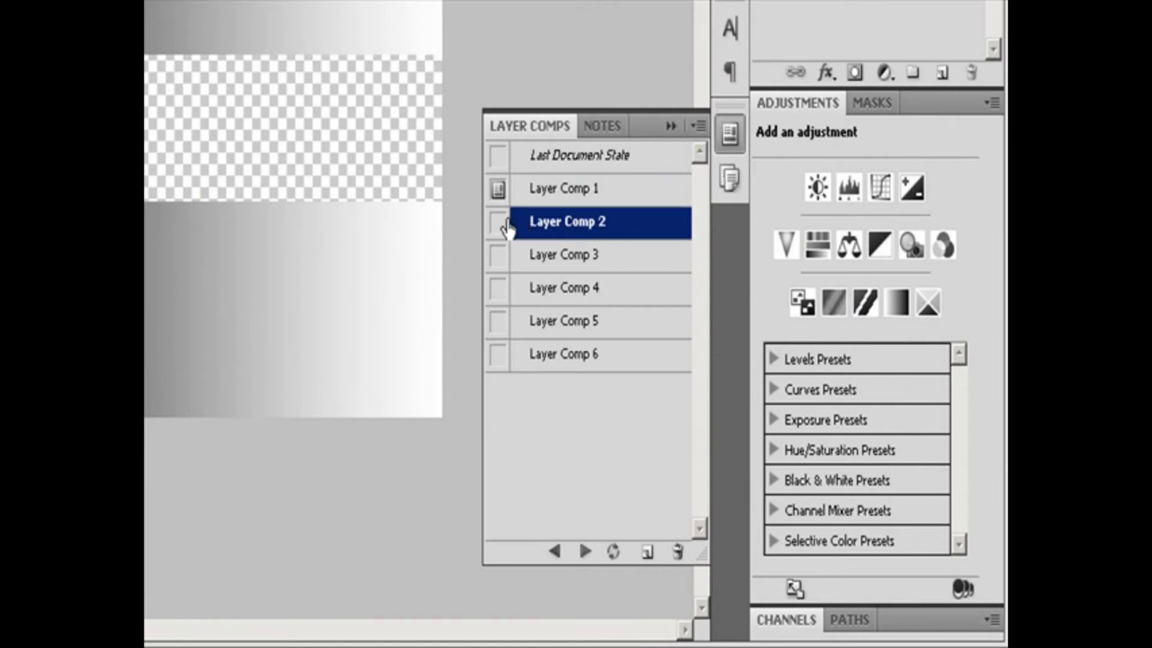
left_click(500, 222)
left_click(699, 128)
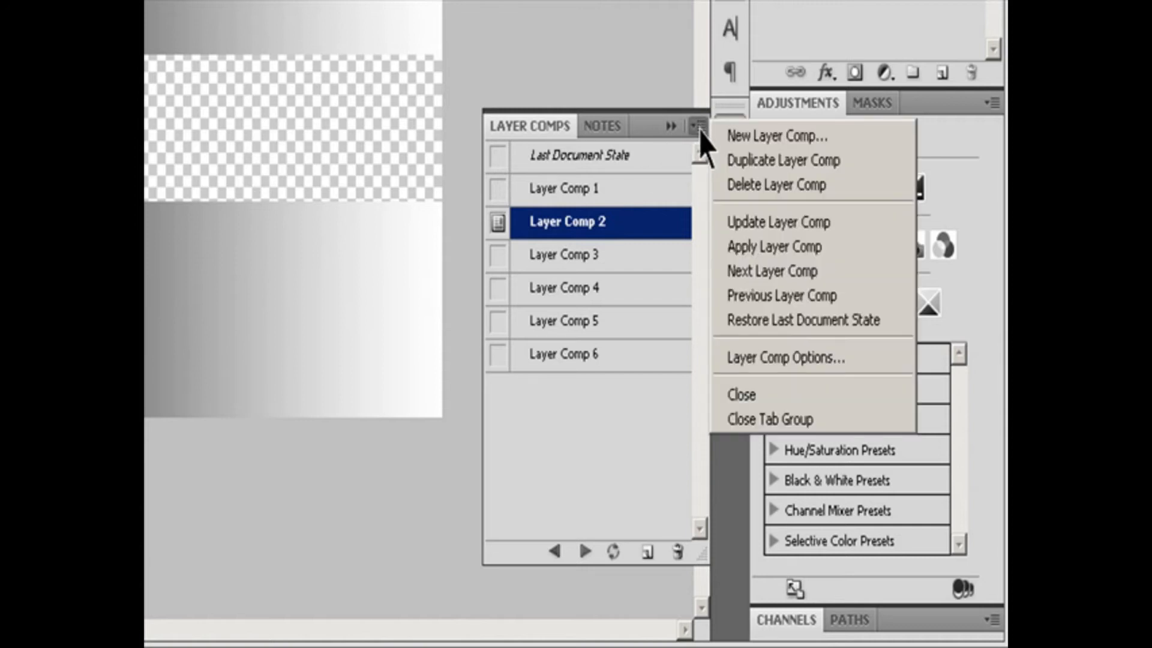
left_click(760, 253)
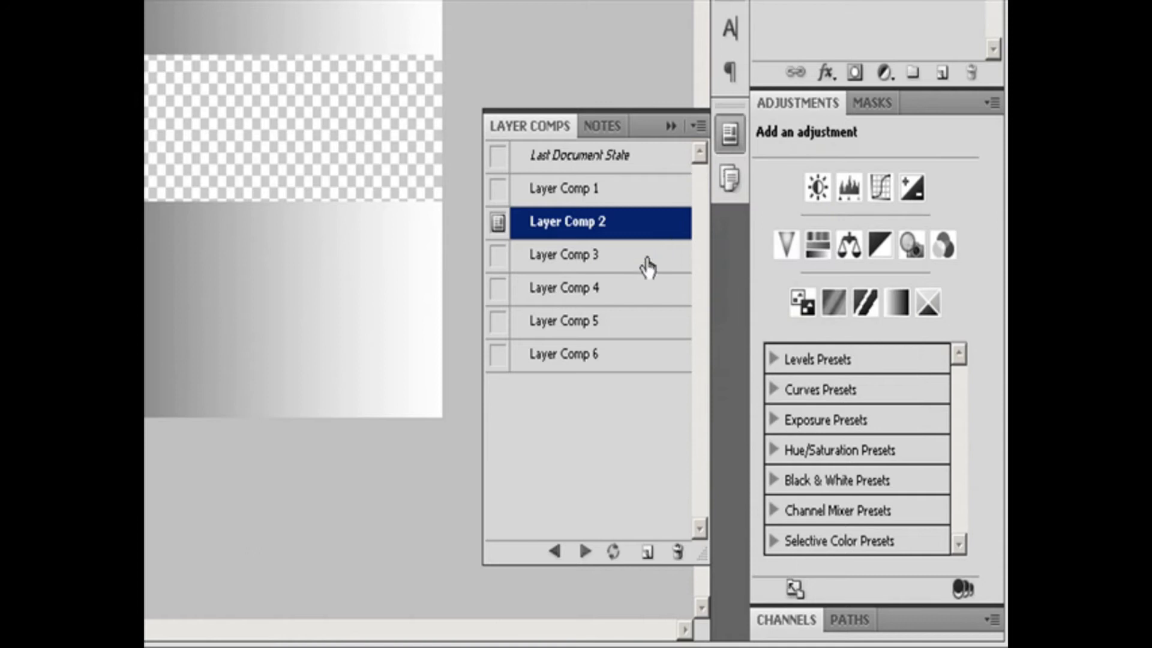
Step backward and forward through the layer comps, stopping at Layer Comp 5.
left_click(555, 552)
left_click(586, 553)
left_click(587, 552)
left_click(587, 553)
left_click(587, 553)
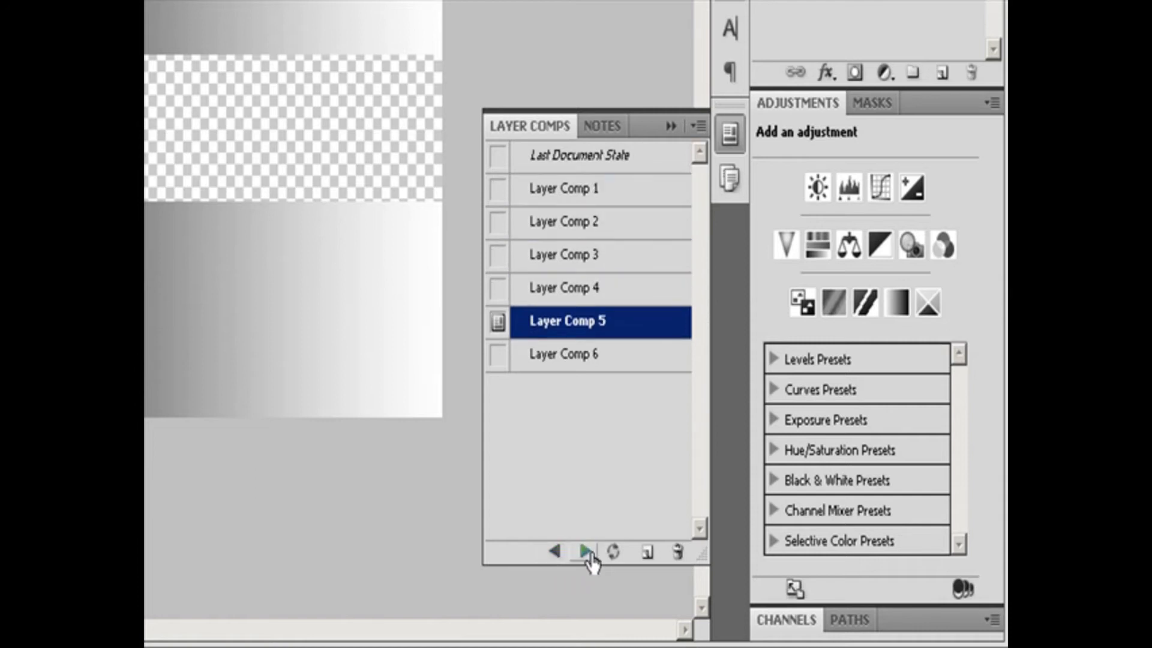
Select several layer comps, including 2, 3, 4 and 6, and cycle forward repeatedly through the selected ones.
left_click(543, 228)
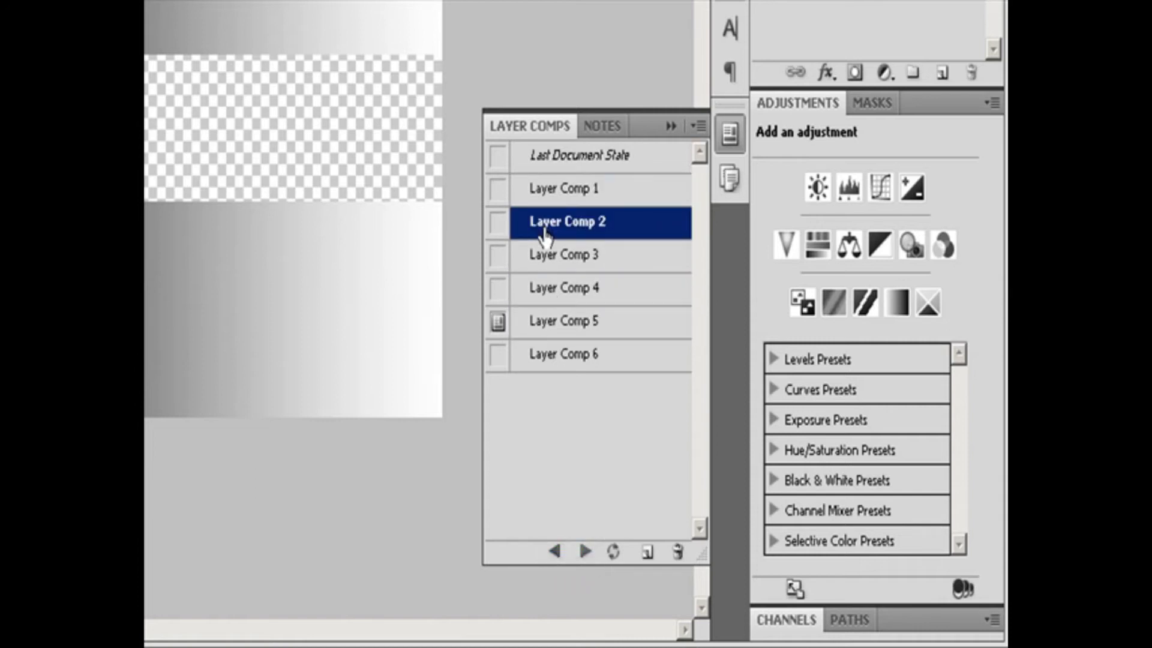
left_click(551, 298, "shift")
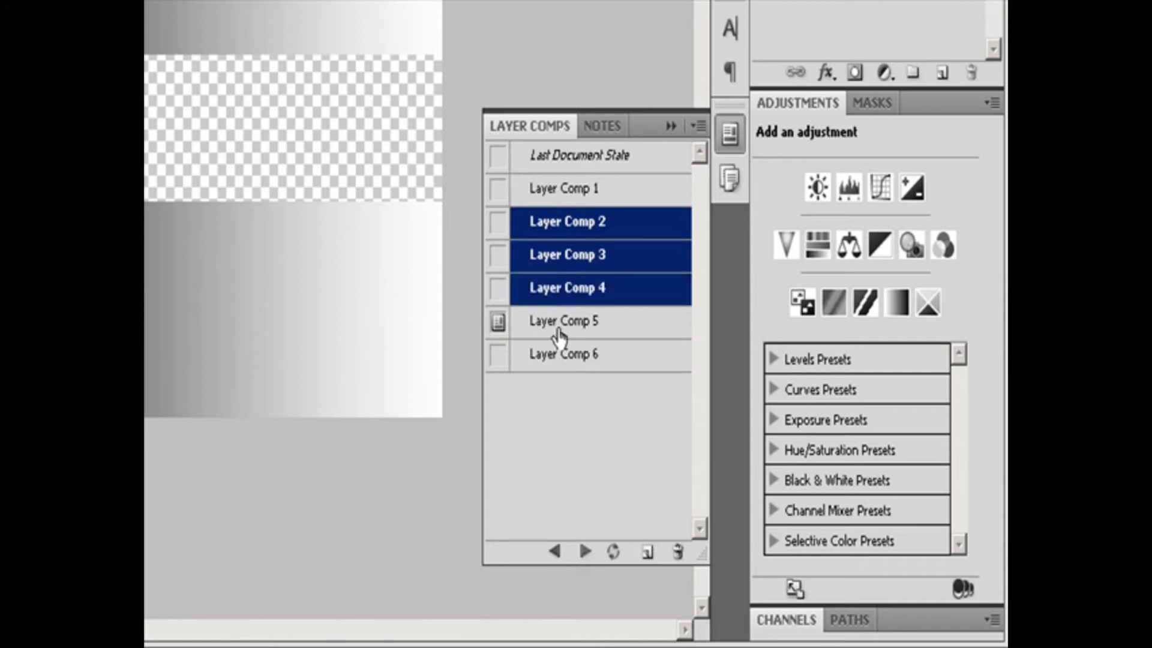
left_click(557, 361, "ctrl")
left_click(585, 552)
left_click(585, 553)
left_click(583, 553)
left_click(583, 554)
left_click(583, 553)
left_click(584, 553)
left_click(584, 554)
left_click(583, 553)
left_click(583, 553)
left_click(584, 553)
left_click(584, 552)
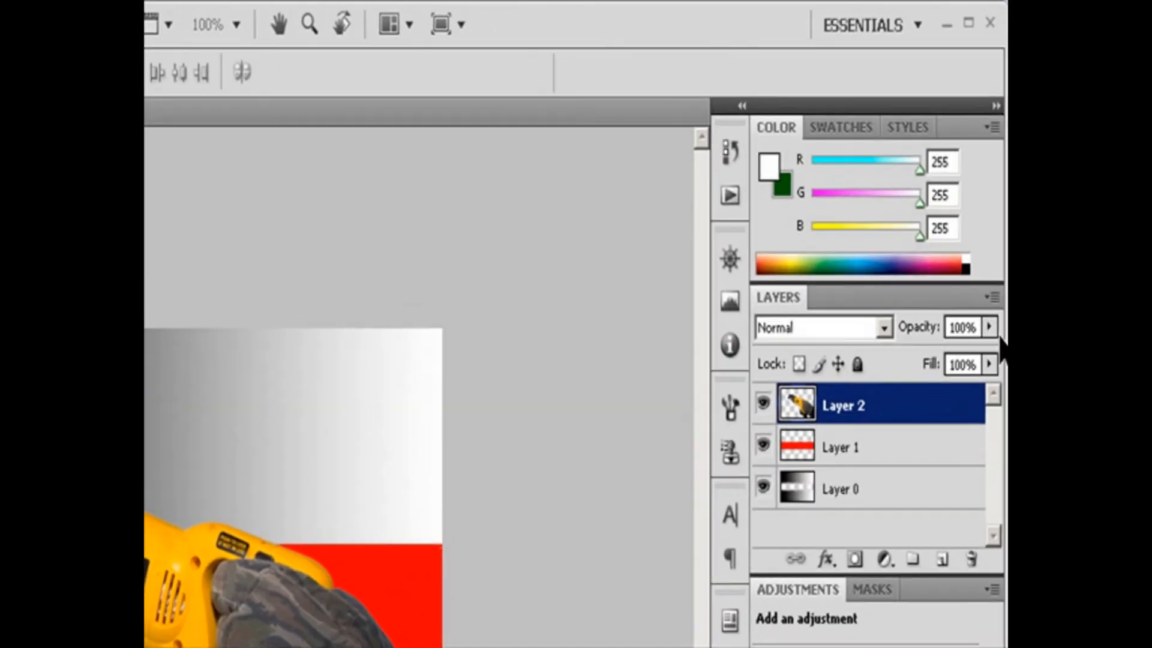
Lower the opacity of the saw layer, Layer 2.
left_click(989, 327)
left_click_drag(993, 353, 956, 354)
Set the opacity of the red band layer, Layer 1, to 20%.
left_click(849, 450)
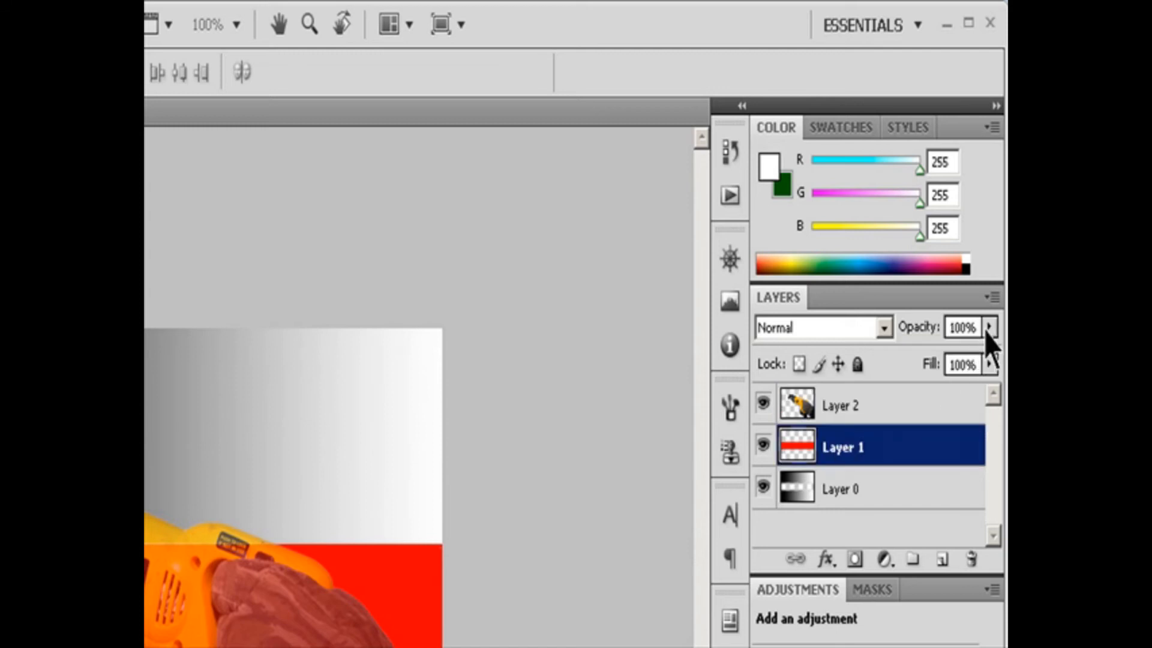
left_click(989, 327)
left_click_drag(958, 360, 972, 327)
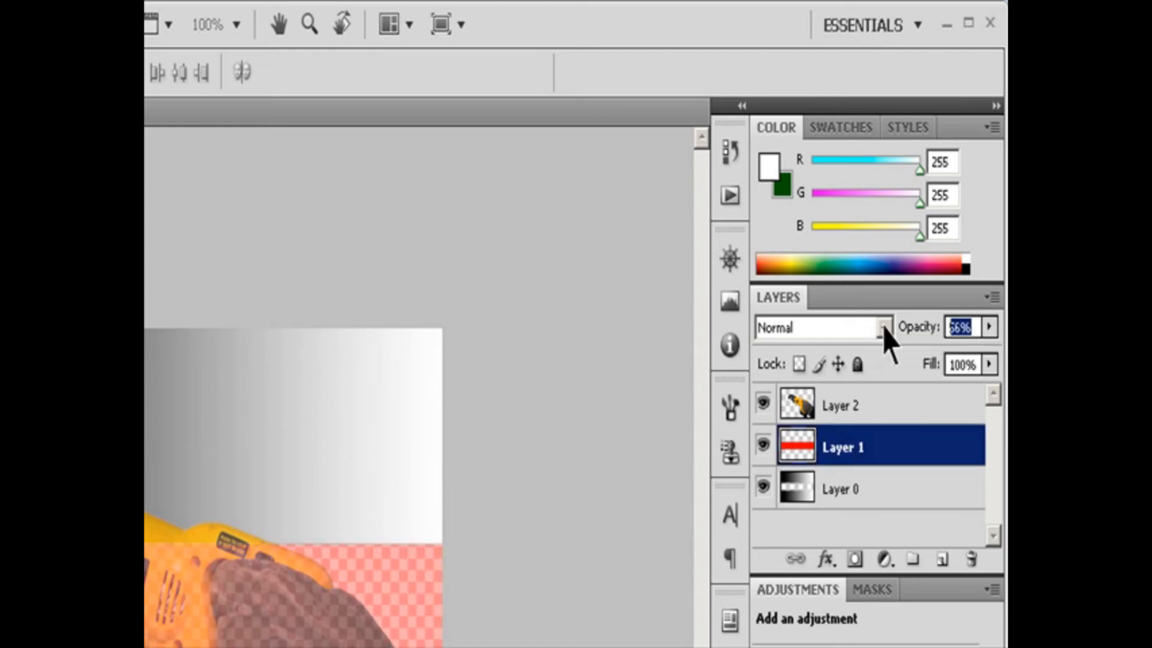
type("10")
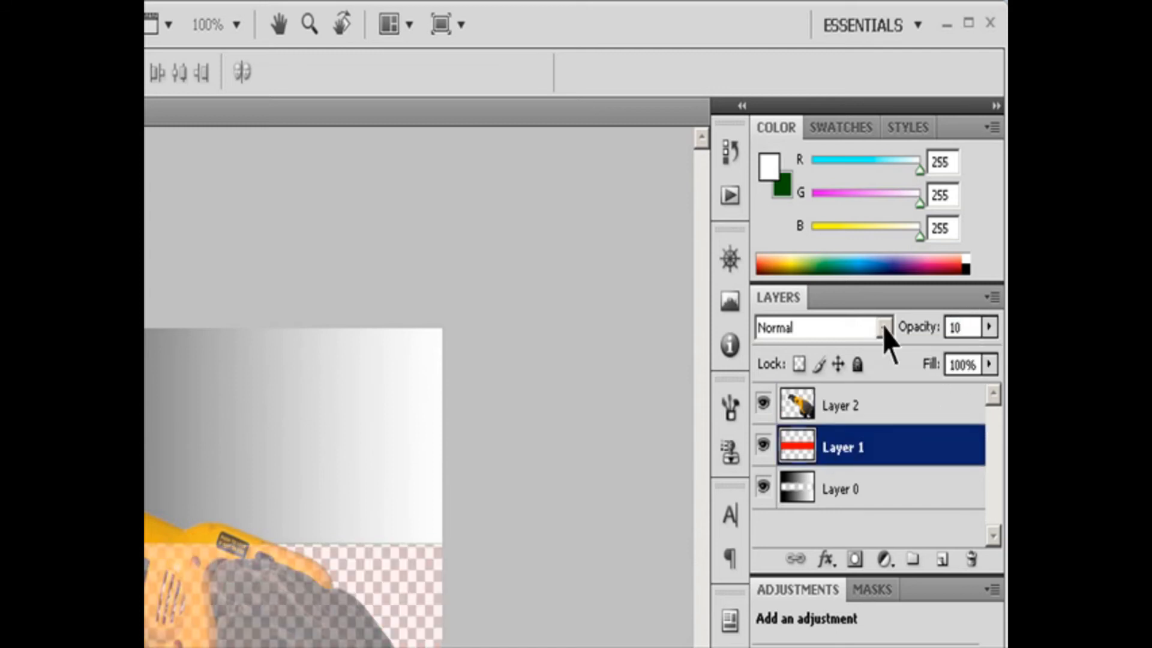
key("BackSpace")
key("BackSpace")
type("20")
Try the gradient layer, Layer 0, at 74% opacity and return it to 100%.
left_click(851, 487)
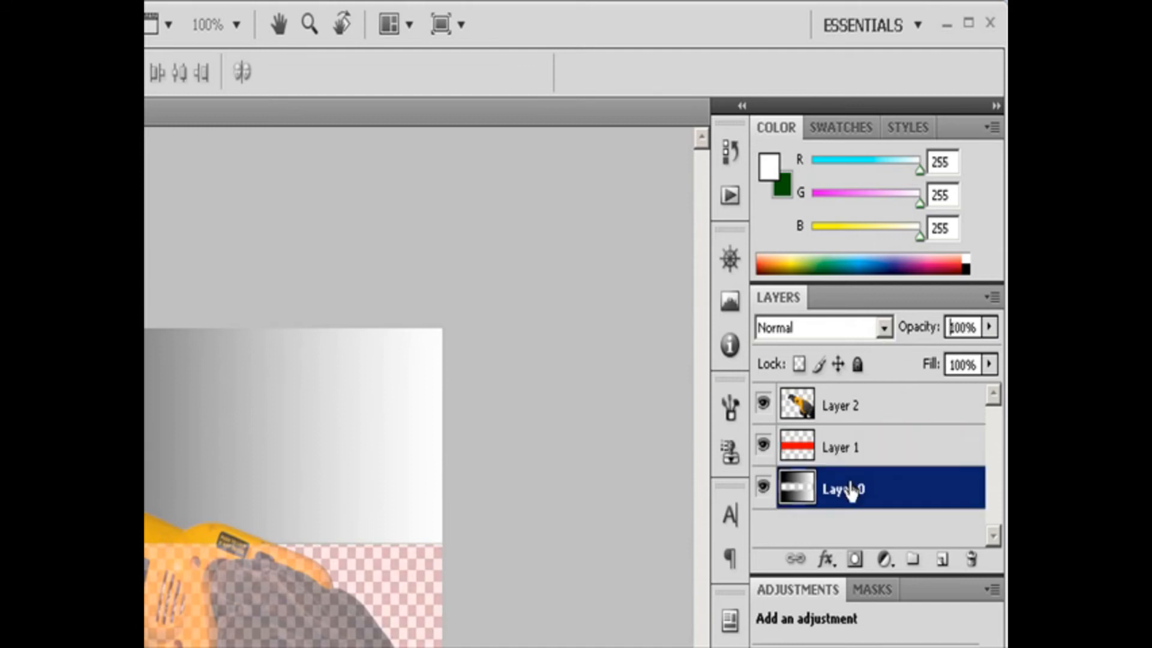
left_click(990, 328)
left_click(961, 354)
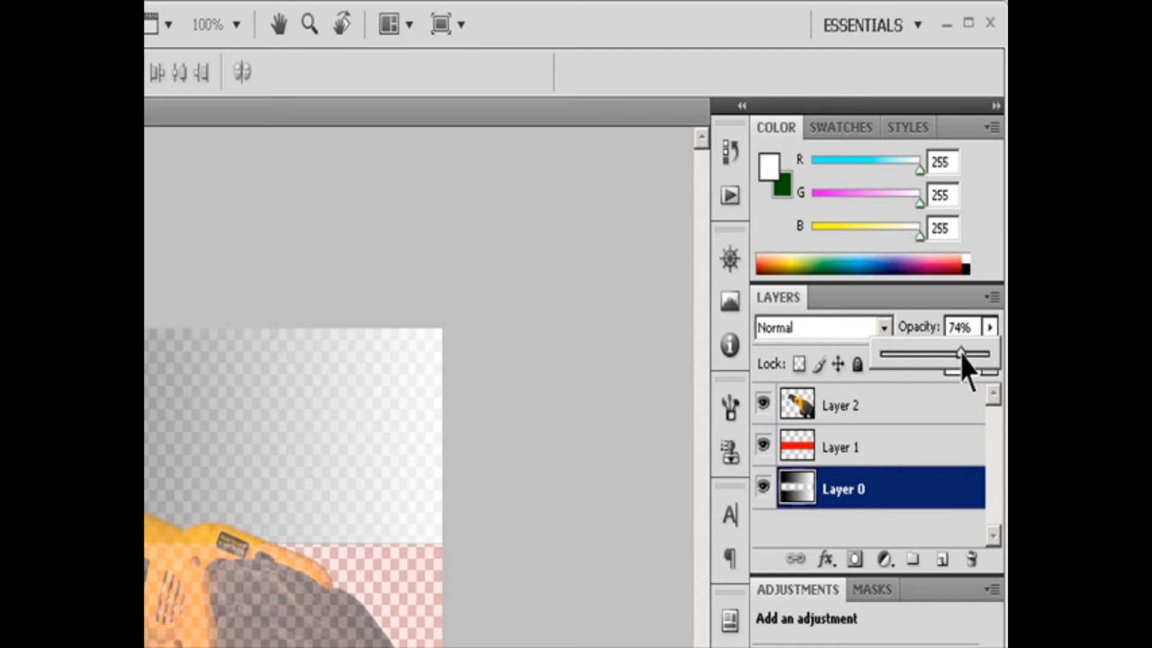
left_click_drag(962, 355, 996, 354)
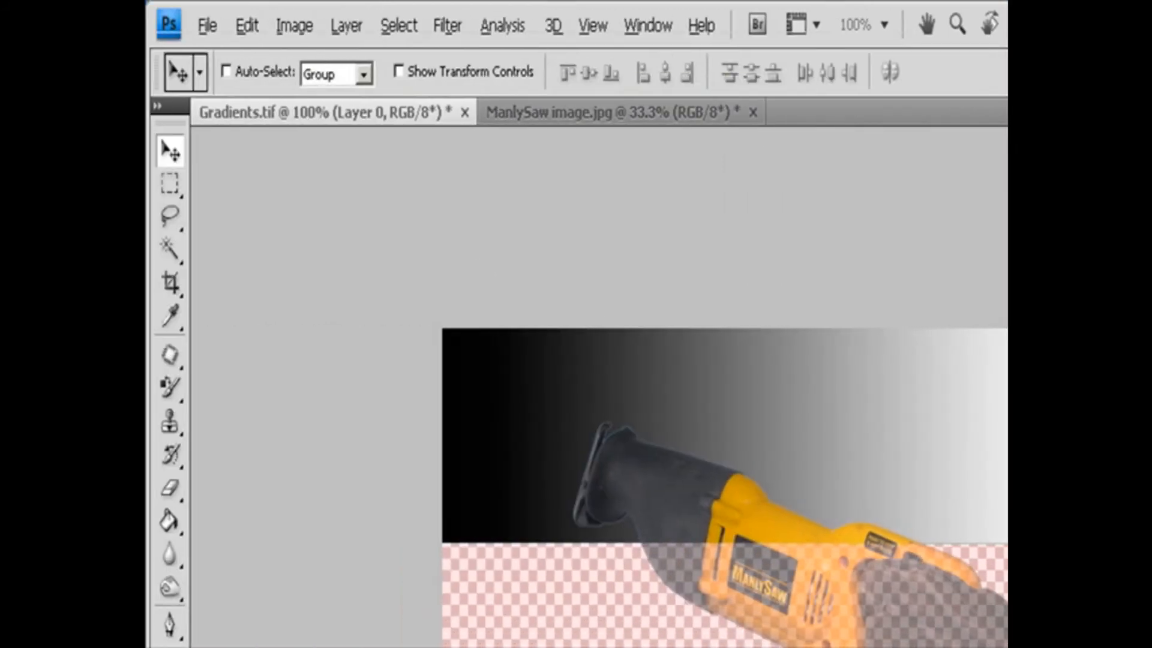
Set Layer 0's general blending opacity to 67% in the Layer Style Blending Options.
left_click(347, 27)
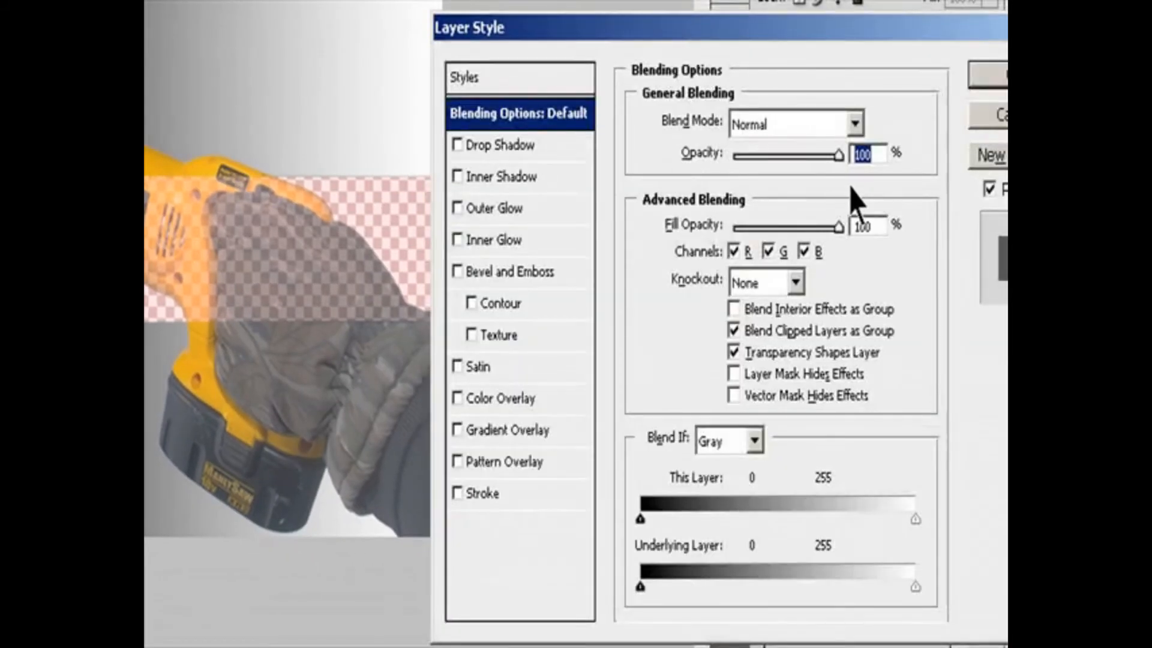
left_click_drag(877, 154, 510, 160)
type("67")
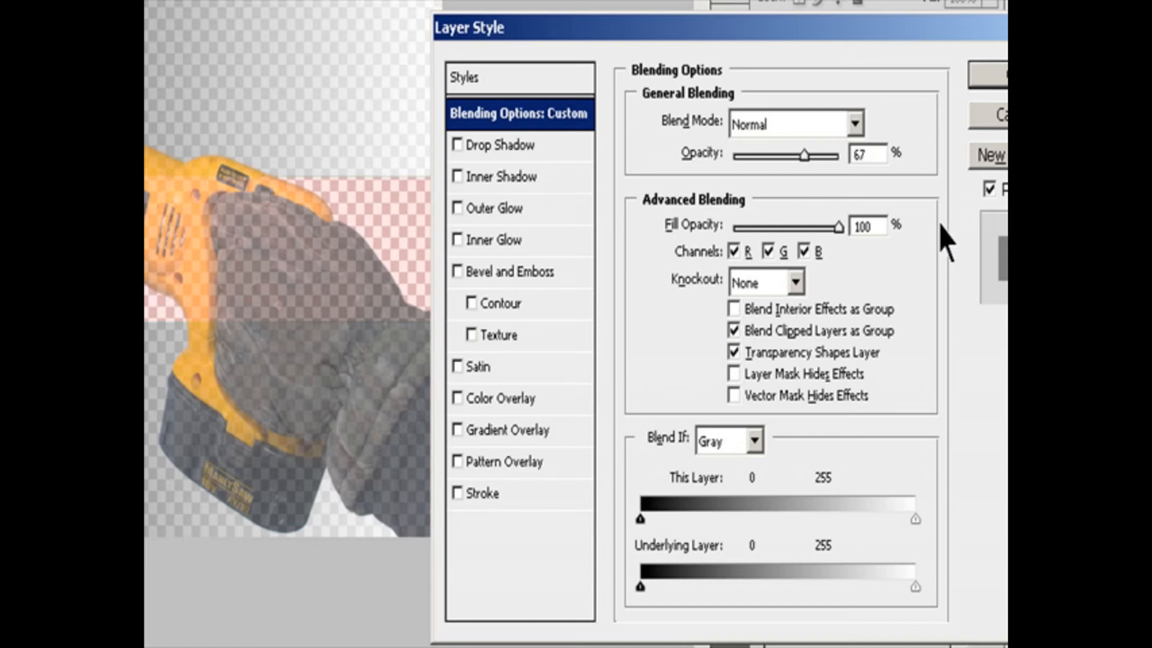
left_click(987, 75)
left_click(838, 46)
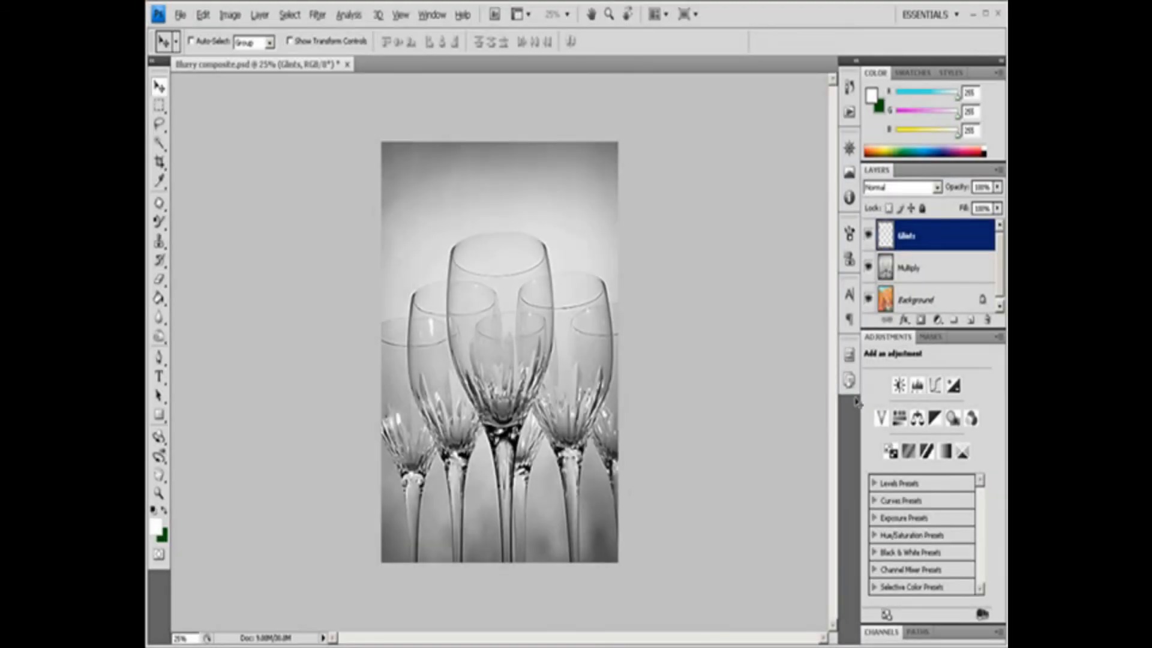
Set the blend mode of the layer named Multiply to Multiply in its Layer Style Blending Options and apply it.
left_click(917, 269)
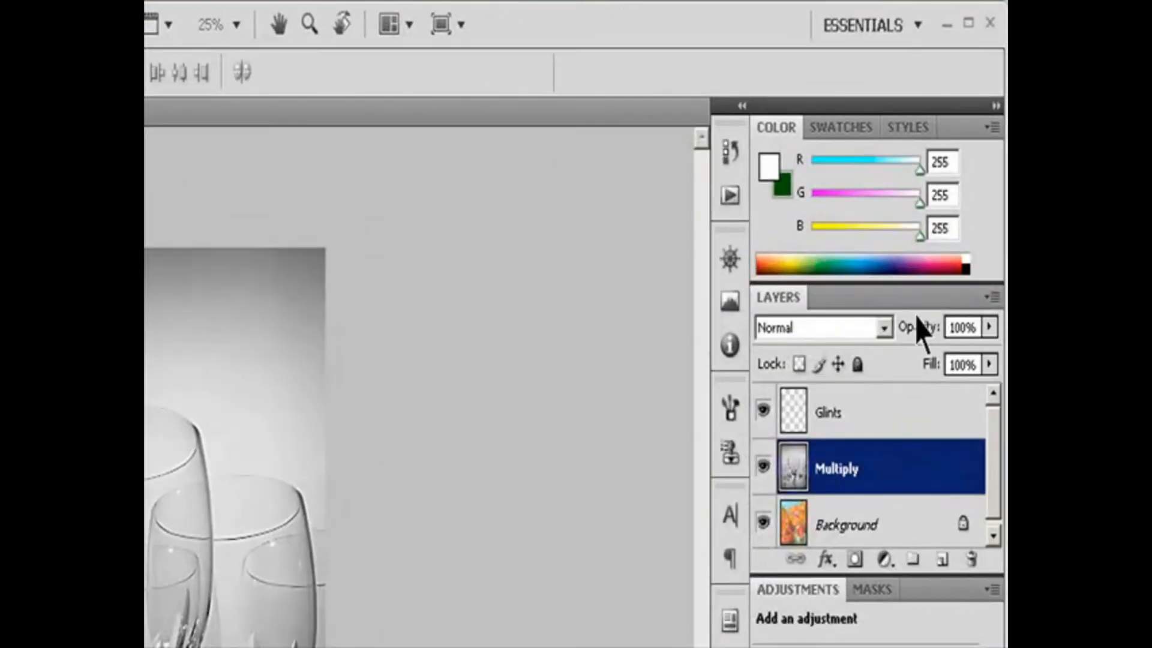
left_click(887, 330)
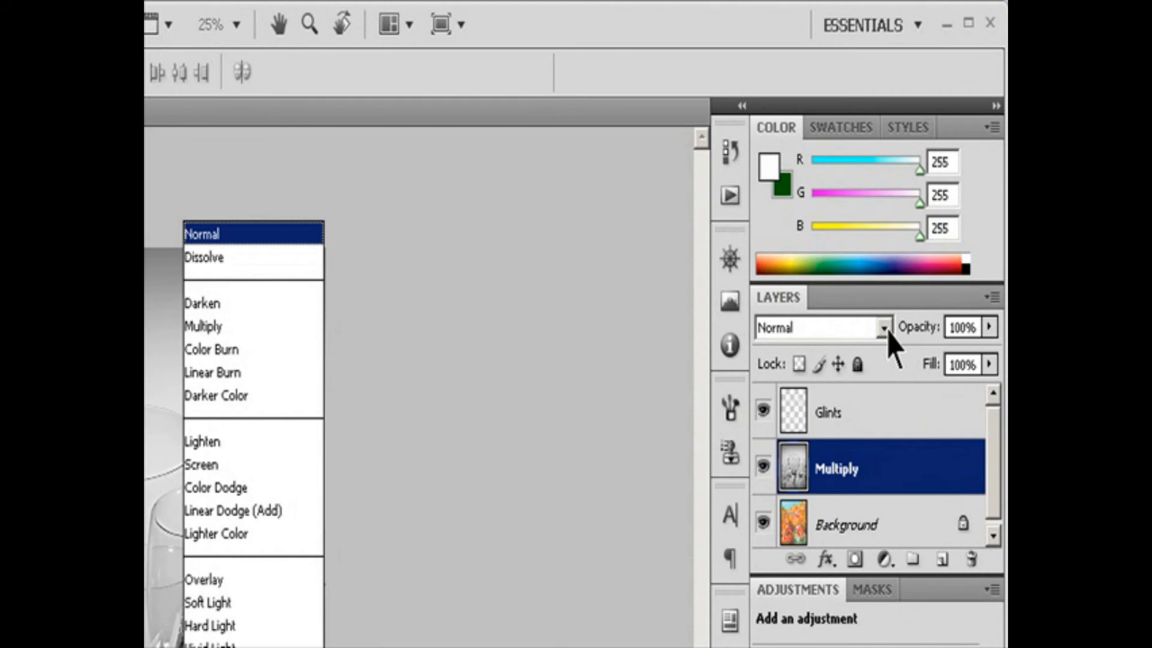
left_click(430, 342)
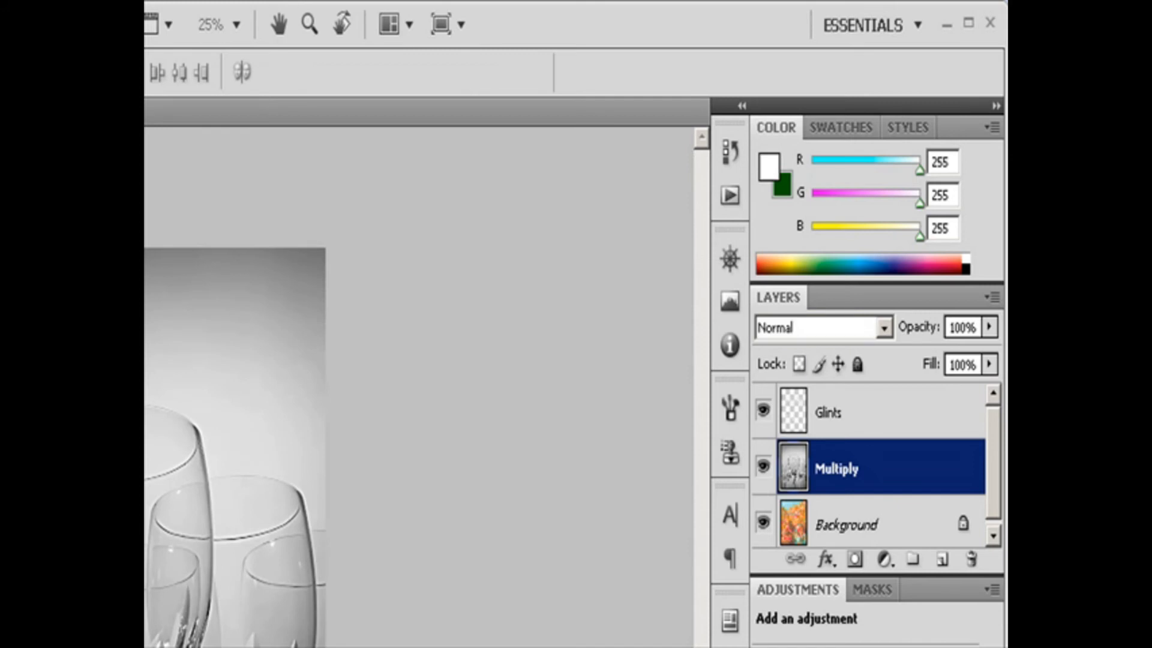
left_click(261, 329)
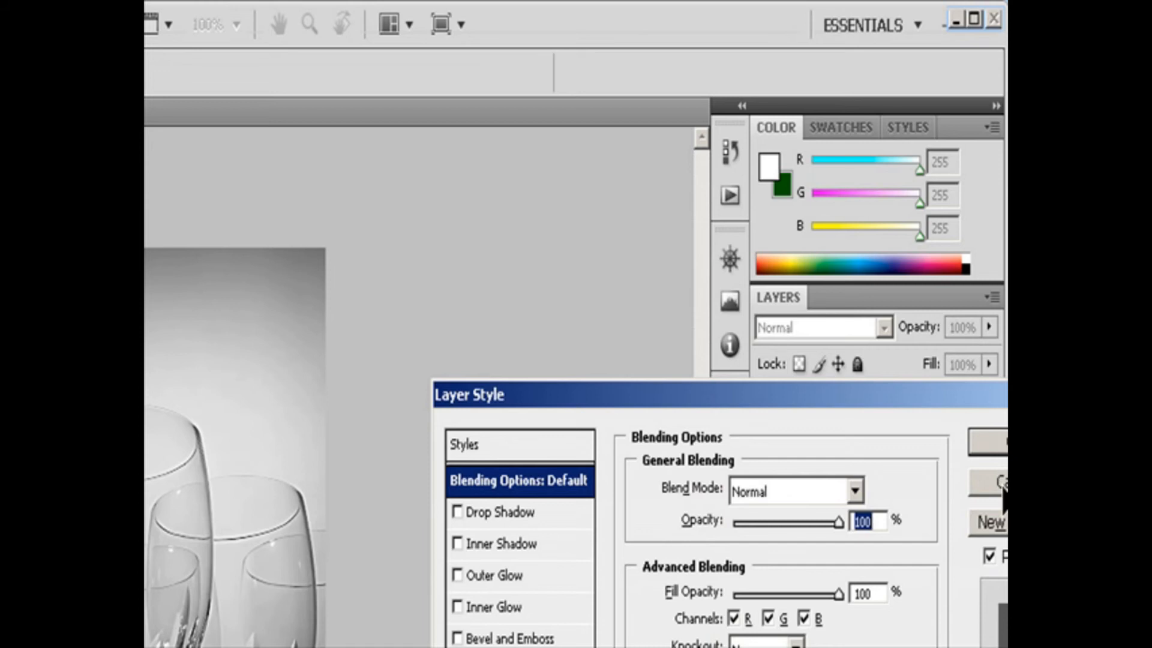
left_click(854, 491)
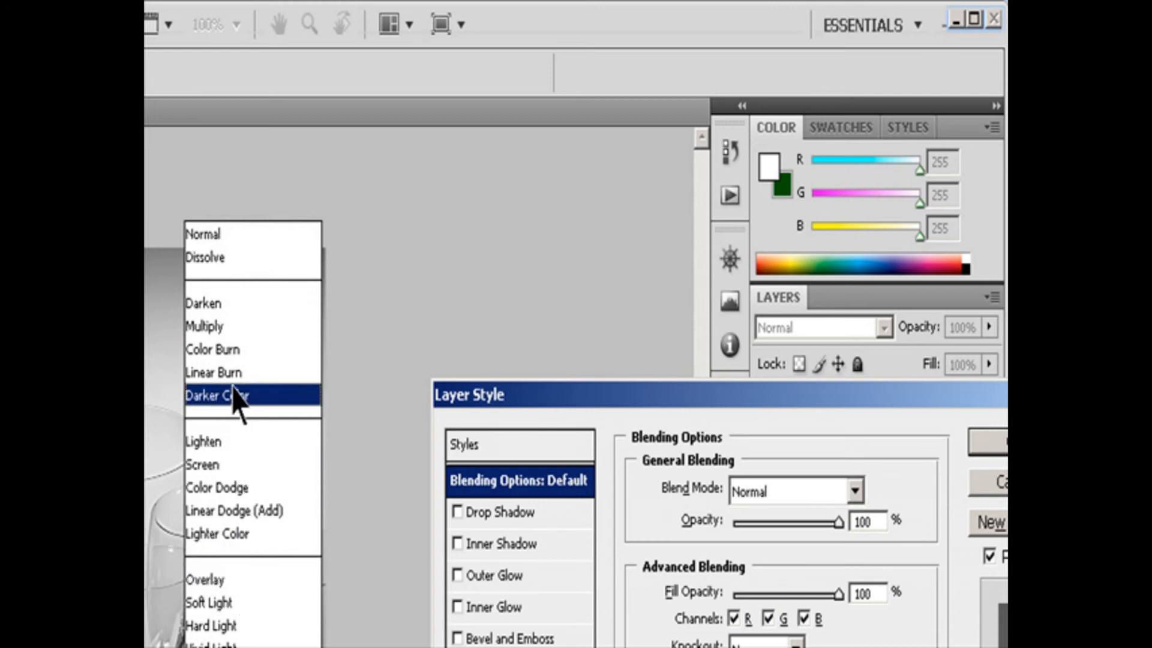
left_click(219, 328)
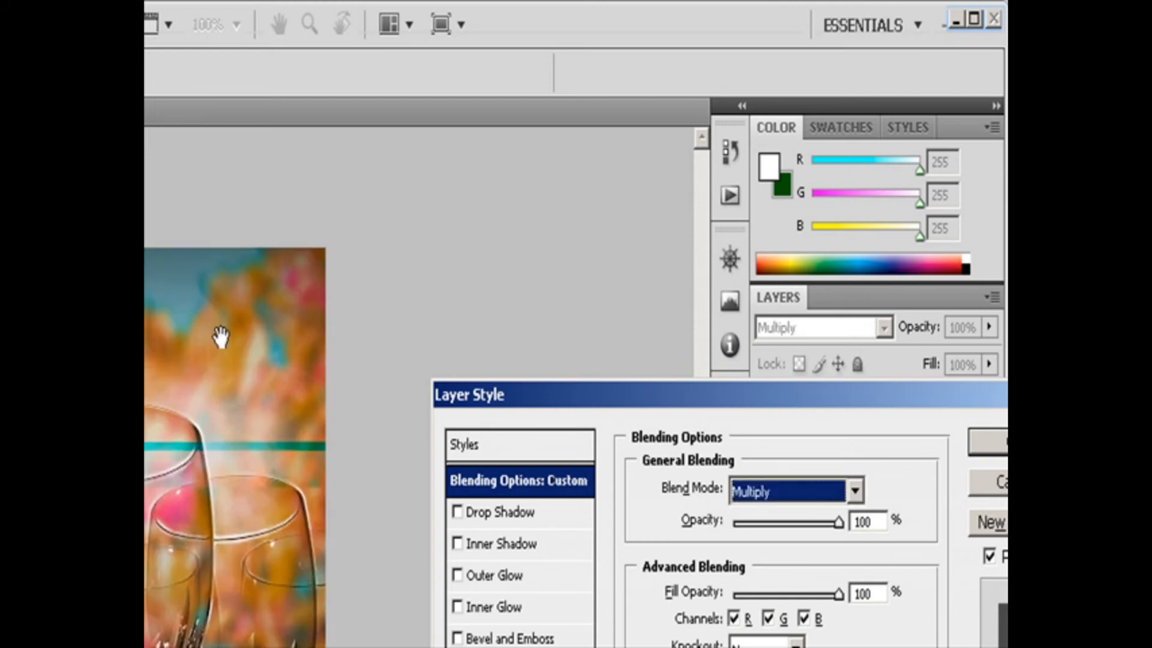
left_click_drag(963, 408, 858, 396)
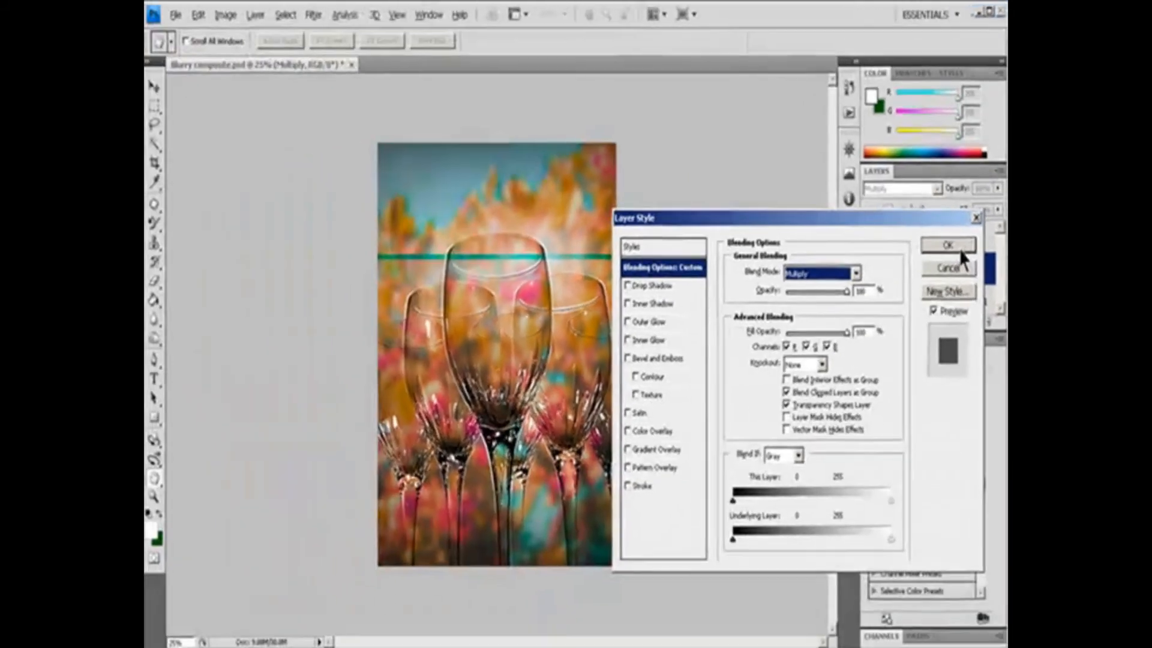
left_click(989, 442)
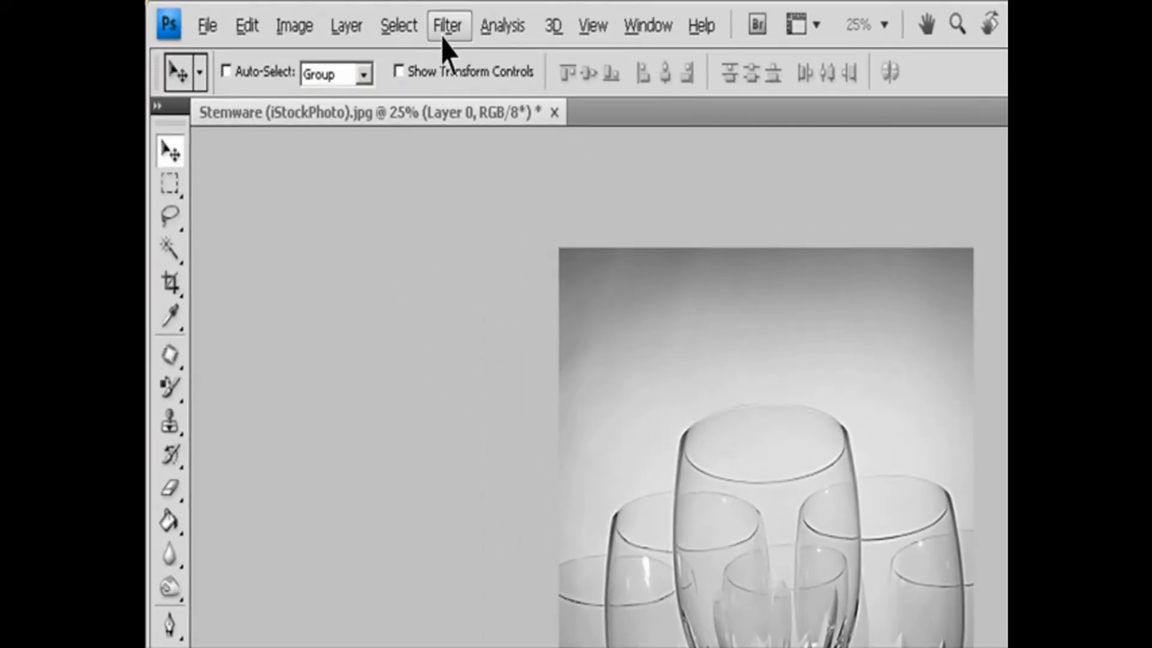
Apply the Accented Edges brush stroke filter to Layer 0 of the stemware photo, with edge width 2, edge brightness 38 and smoothness 5.
left_click(317, 14)
mouse_move(480, 270)
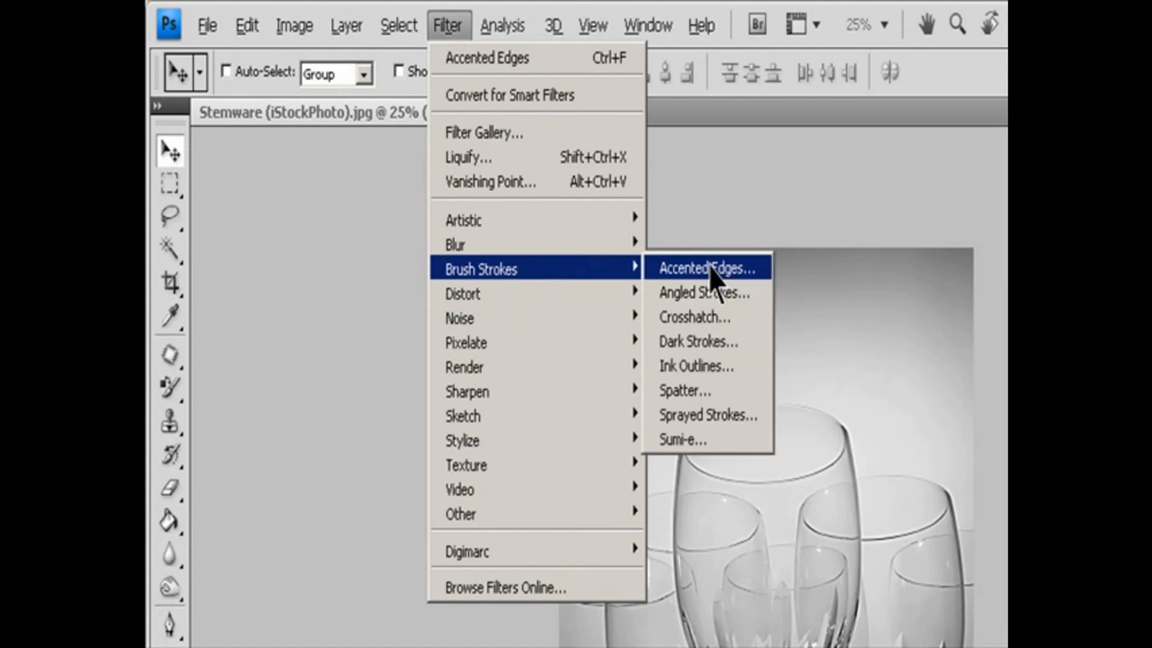
left_click(690, 266)
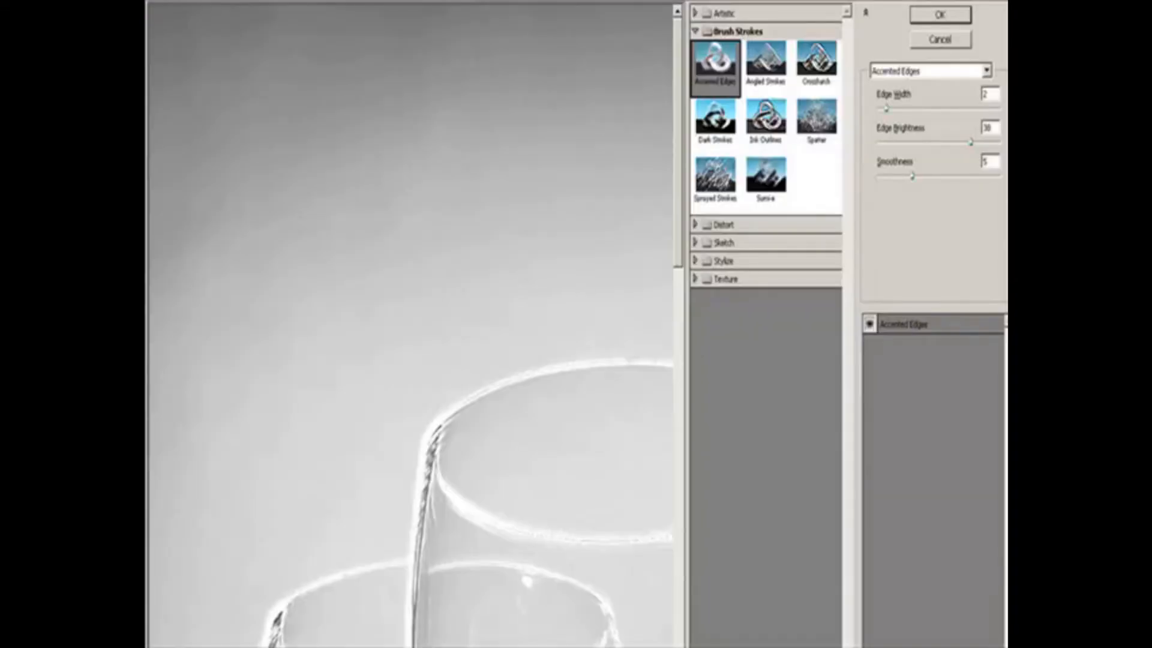
left_click(215, 647)
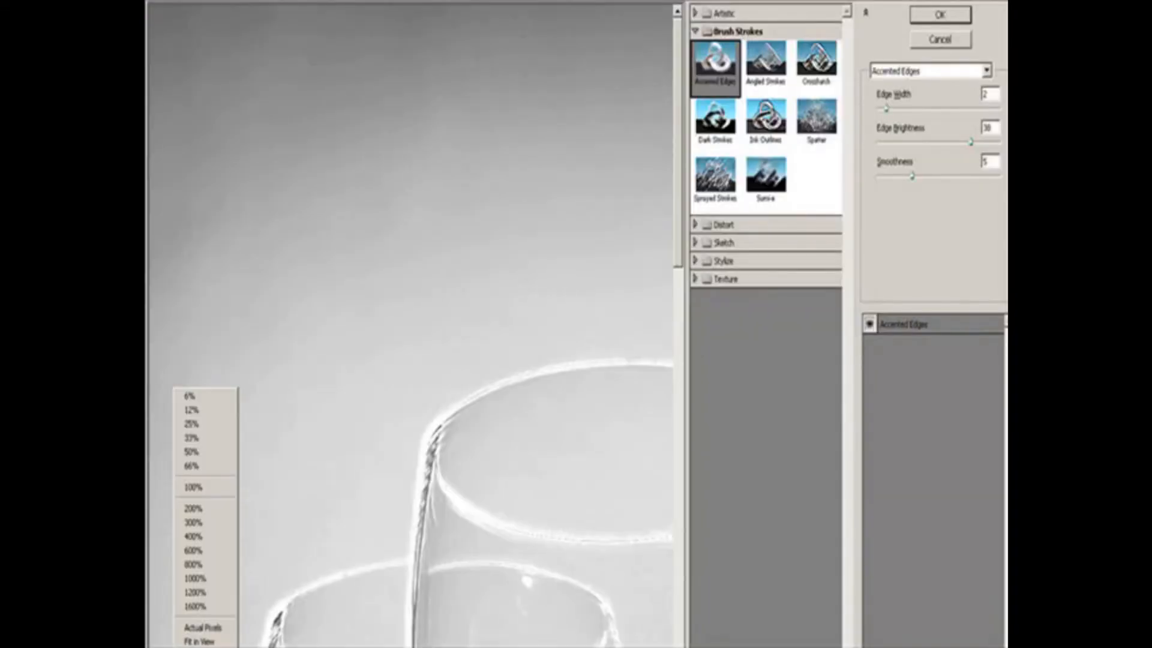
left_click(213, 643)
left_click(940, 14)
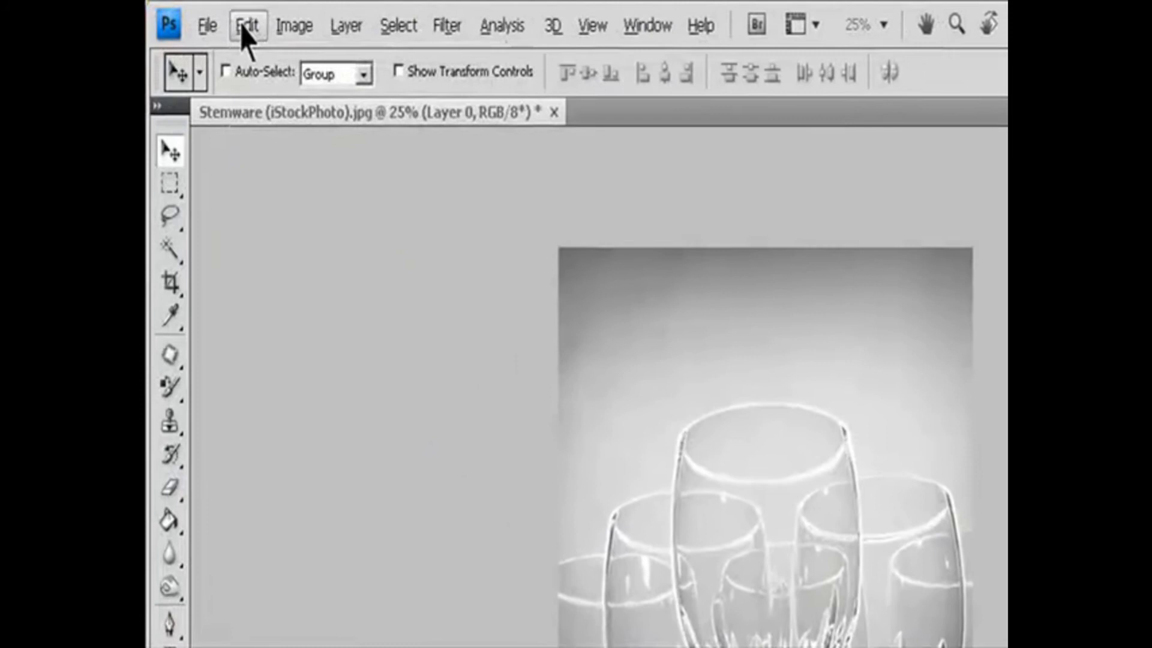
Fade the Accented Edges filter to 58% opacity in Screen mode.
left_click(120, 13)
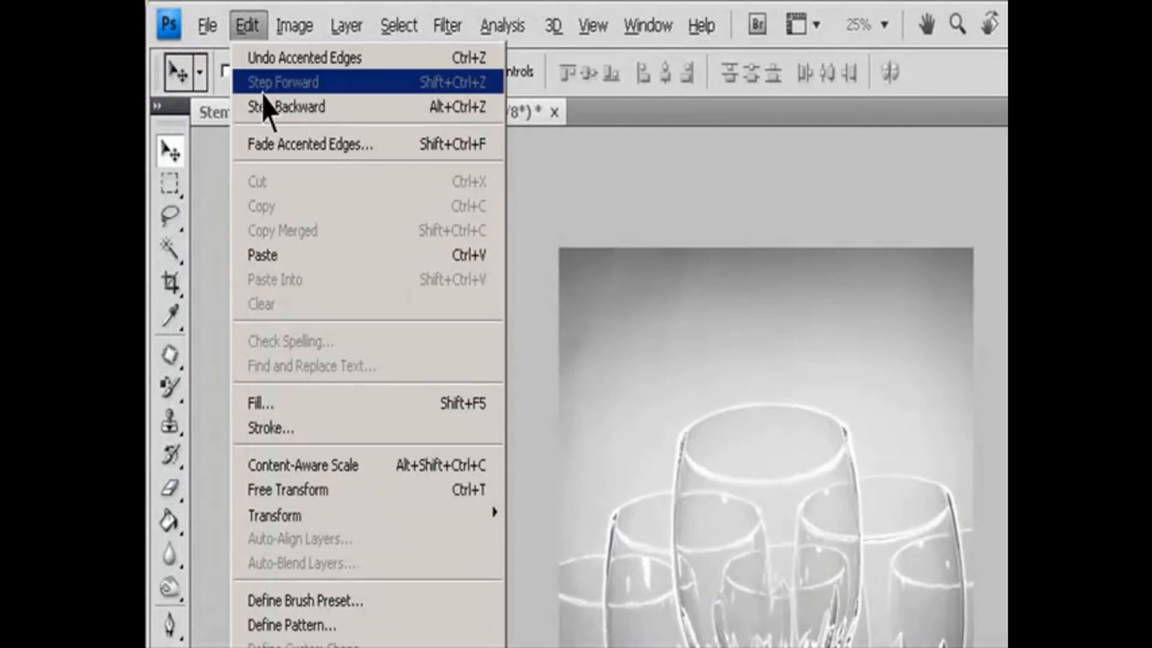
left_click(278, 151)
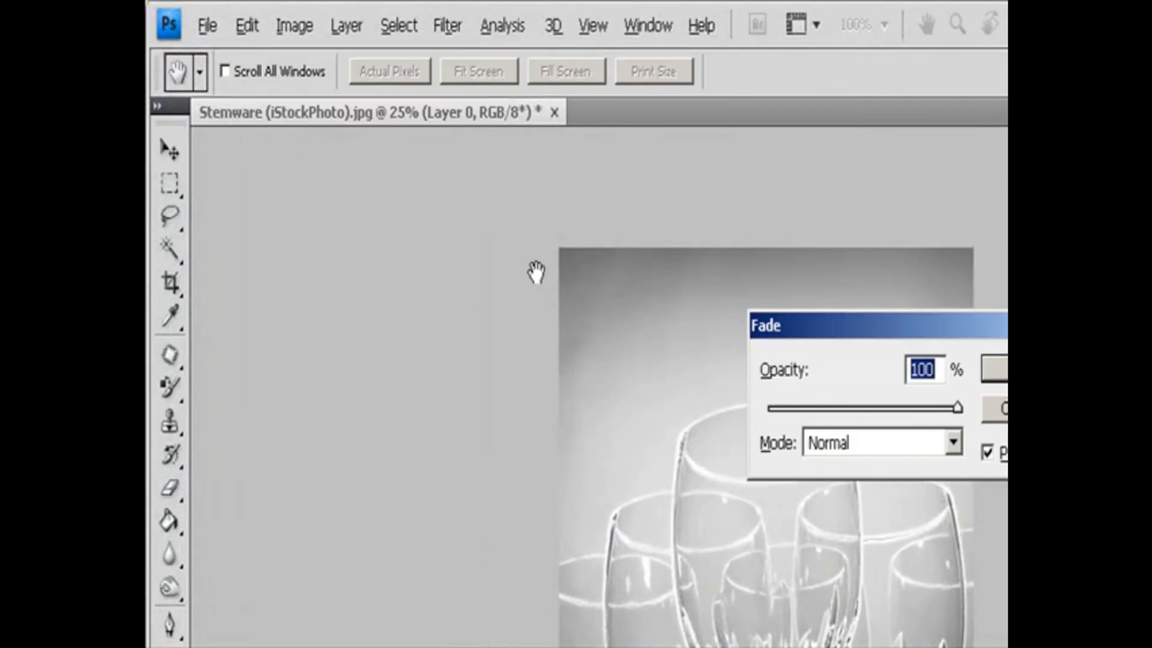
left_click_drag(672, 414, 626, 412)
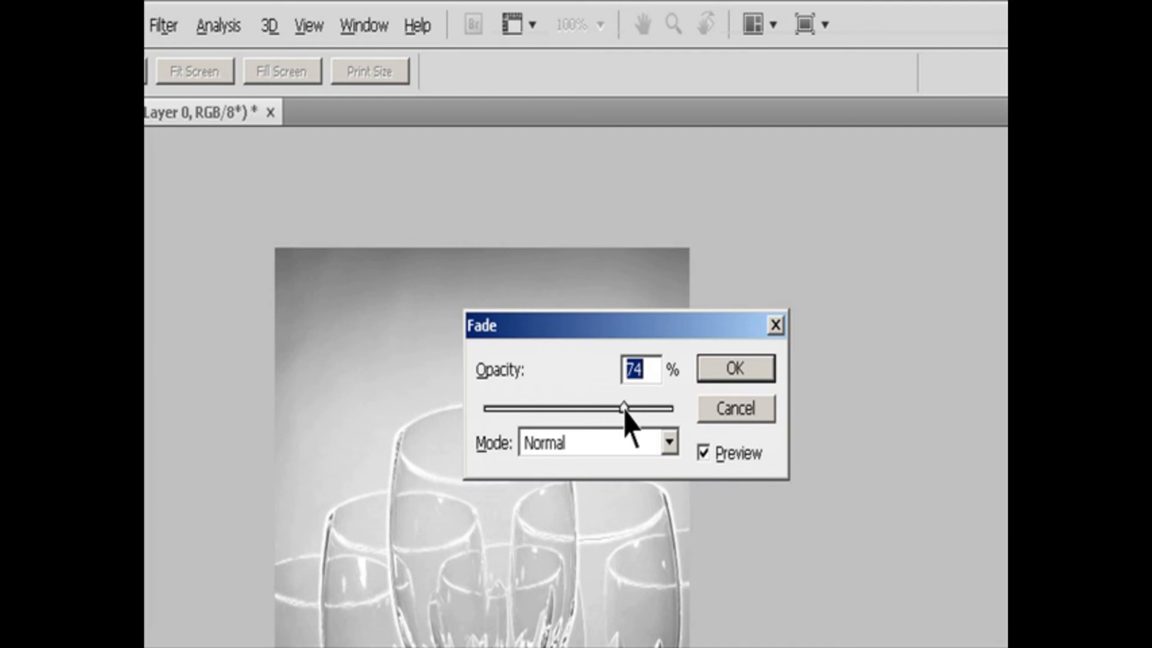
left_click_drag(625, 410, 594, 412)
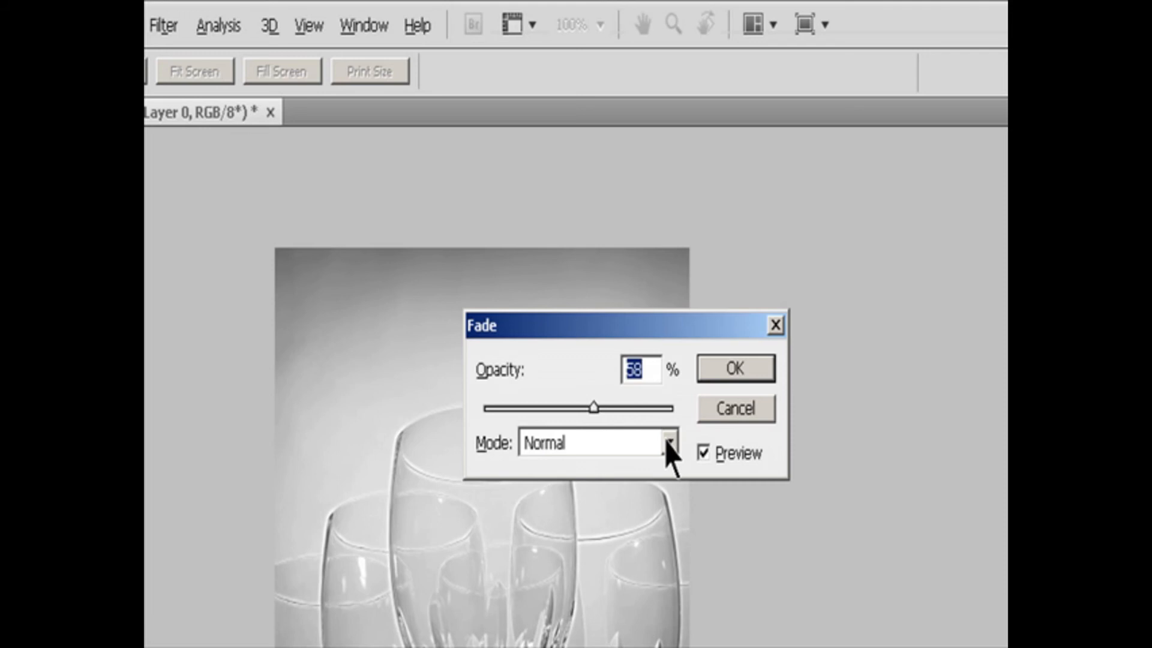
left_click(668, 444)
left_click(603, 463)
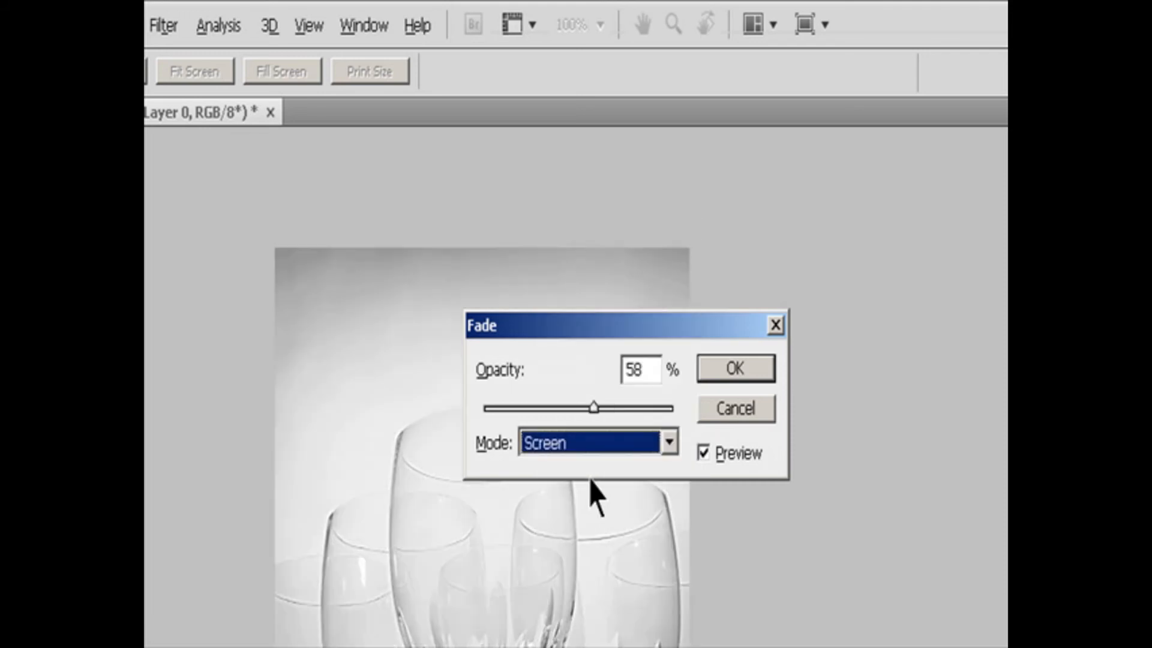
left_click(733, 370)
Switch to the Move tool in the toy train track image, select Layer 1 and open its mask settings.
key("v")
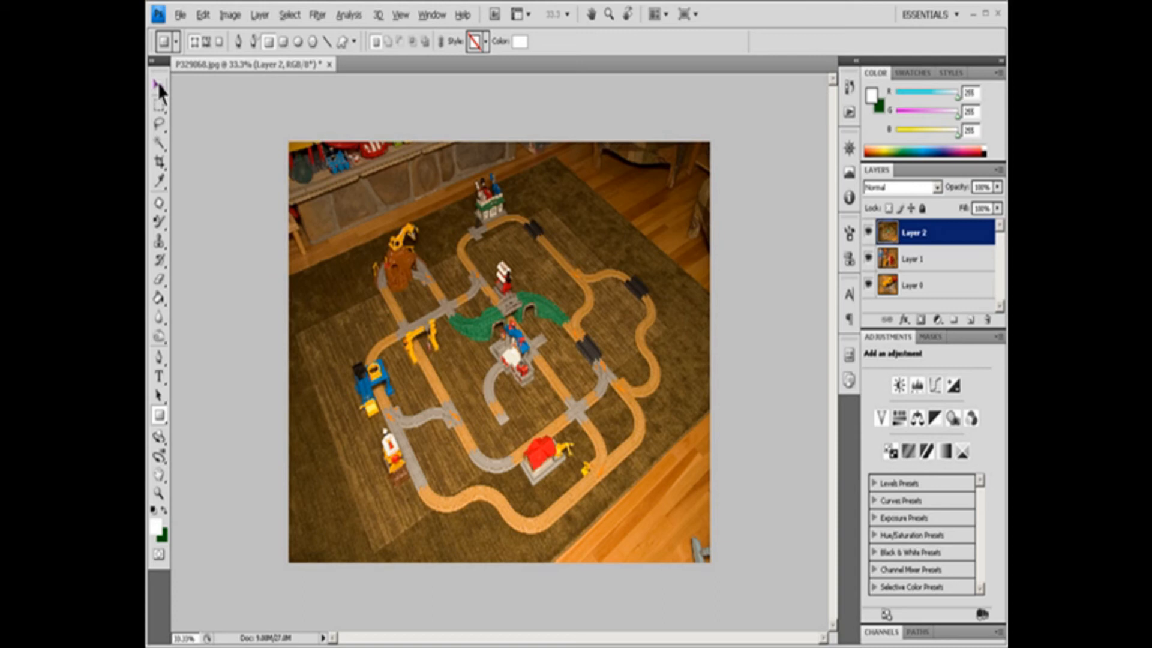
left_click(160, 88)
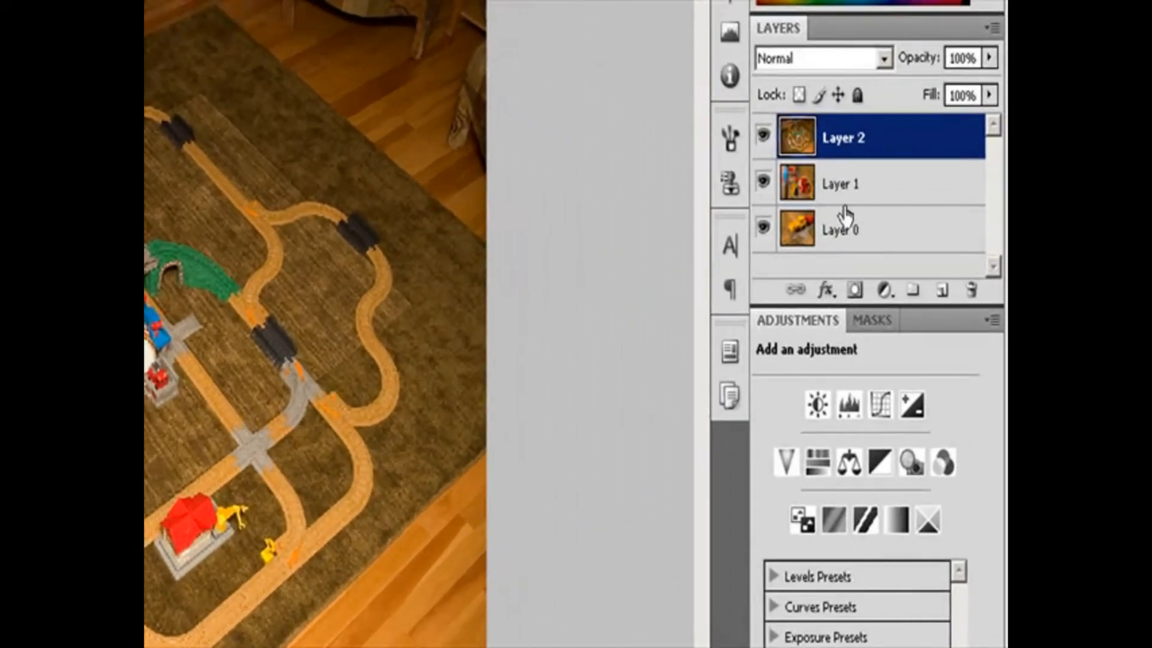
left_click(843, 185)
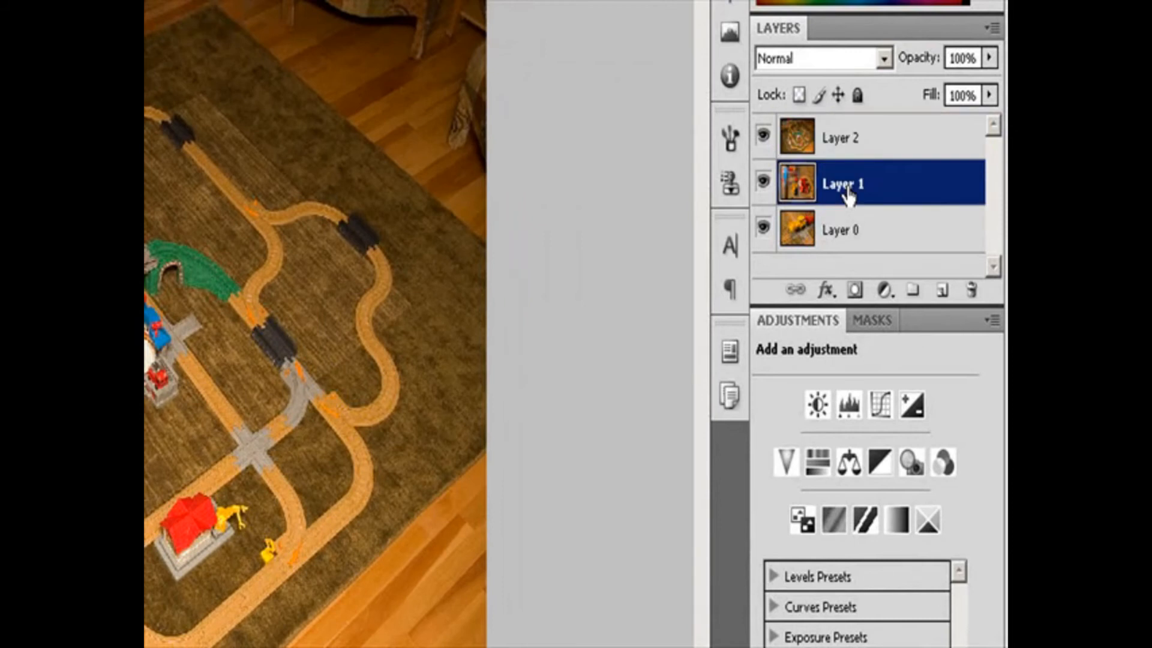
left_click(883, 325)
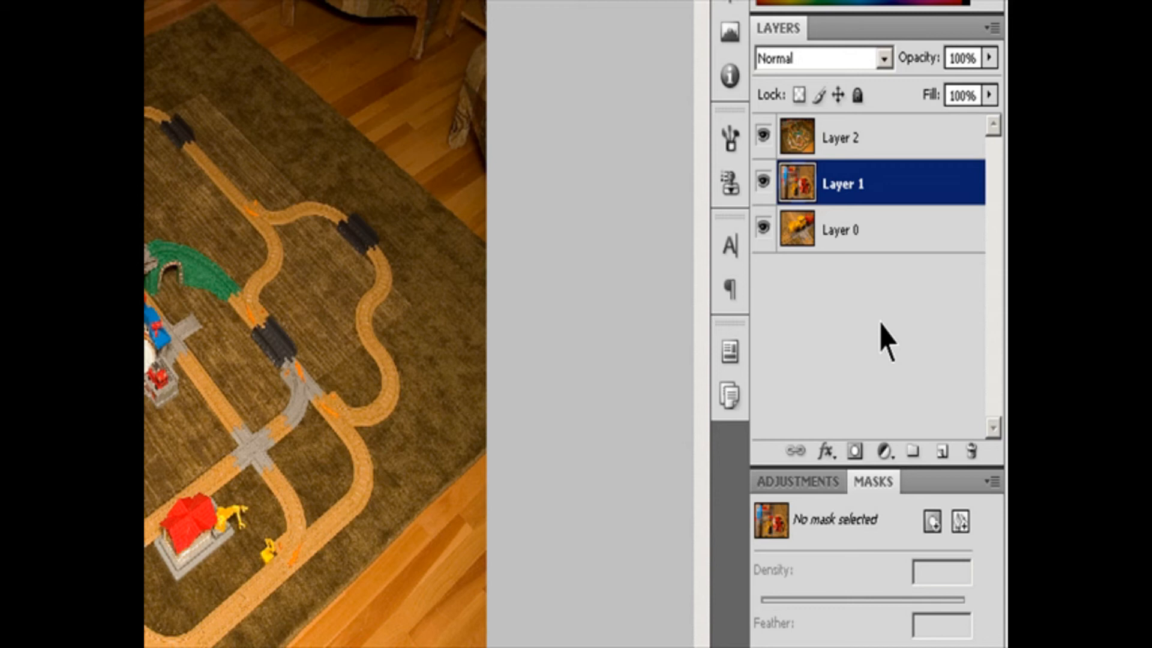
left_click(961, 521)
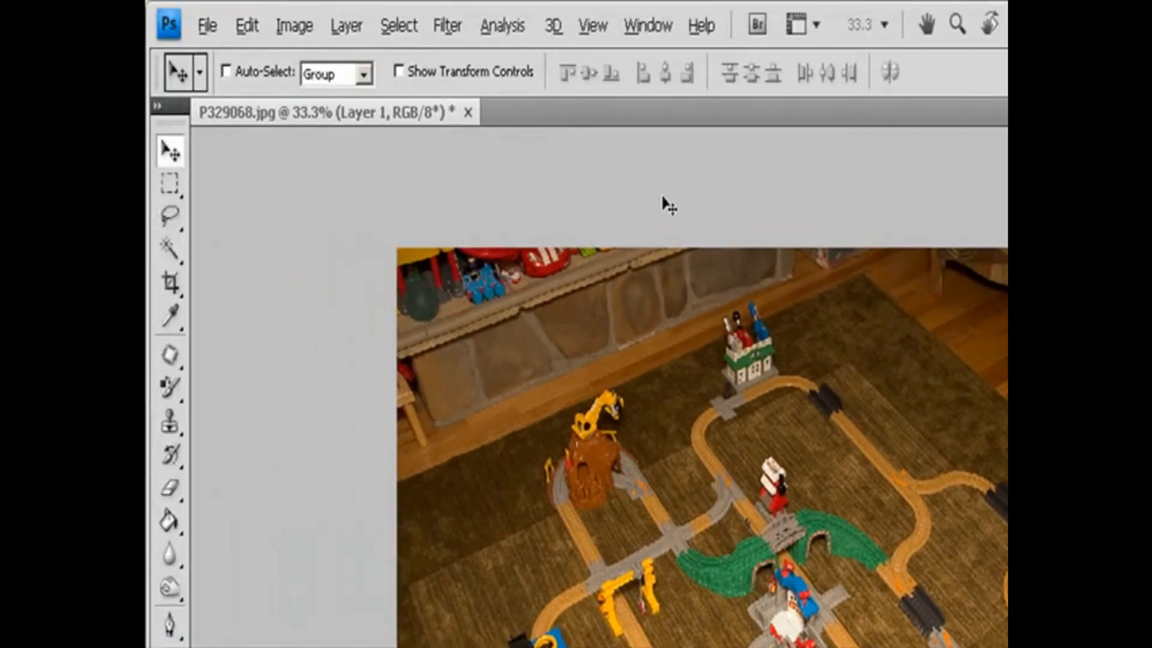
Try a Reveal All vector mask on Layer 1 and undo it.
left_click(348, 27)
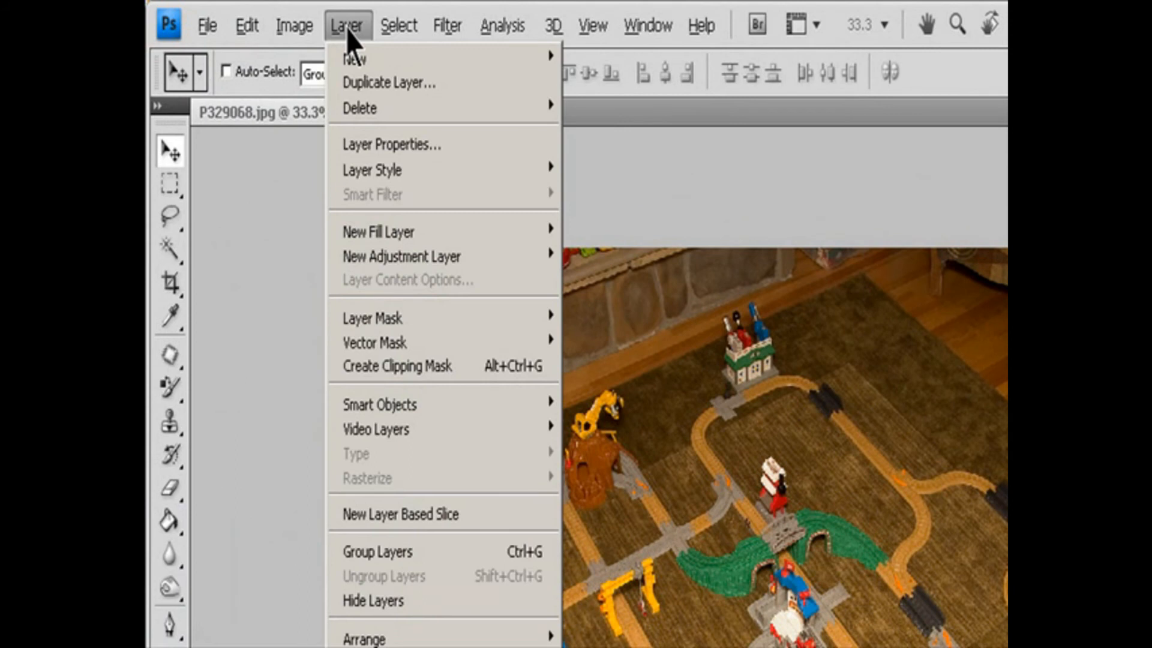
mouse_move(471, 343)
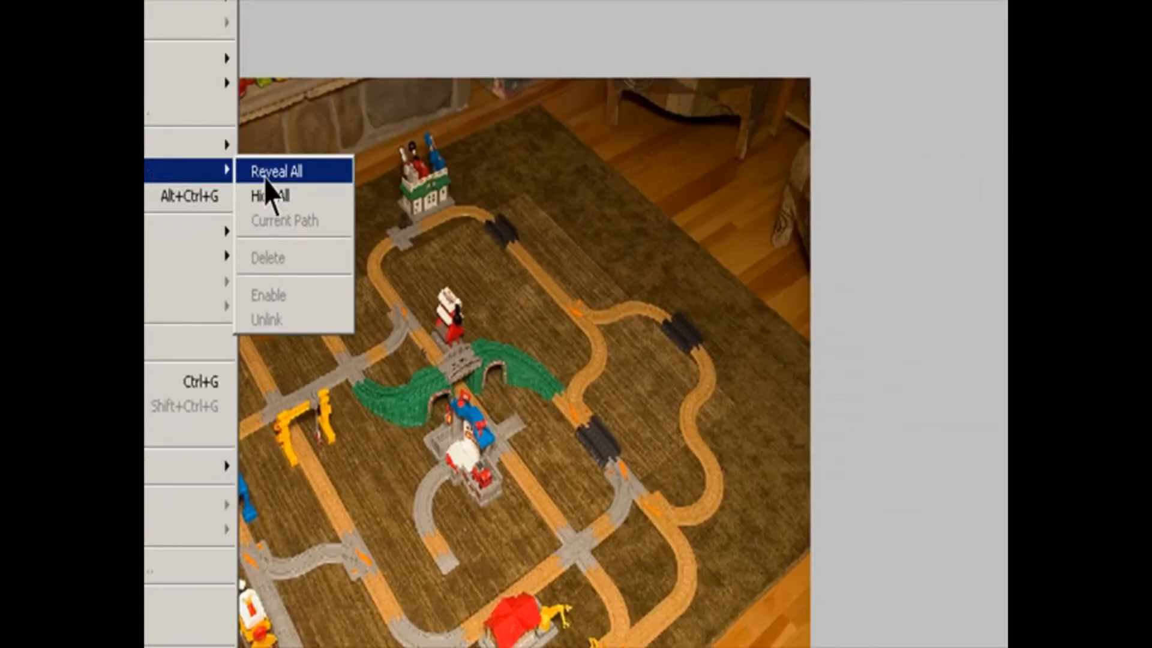
left_click(266, 179)
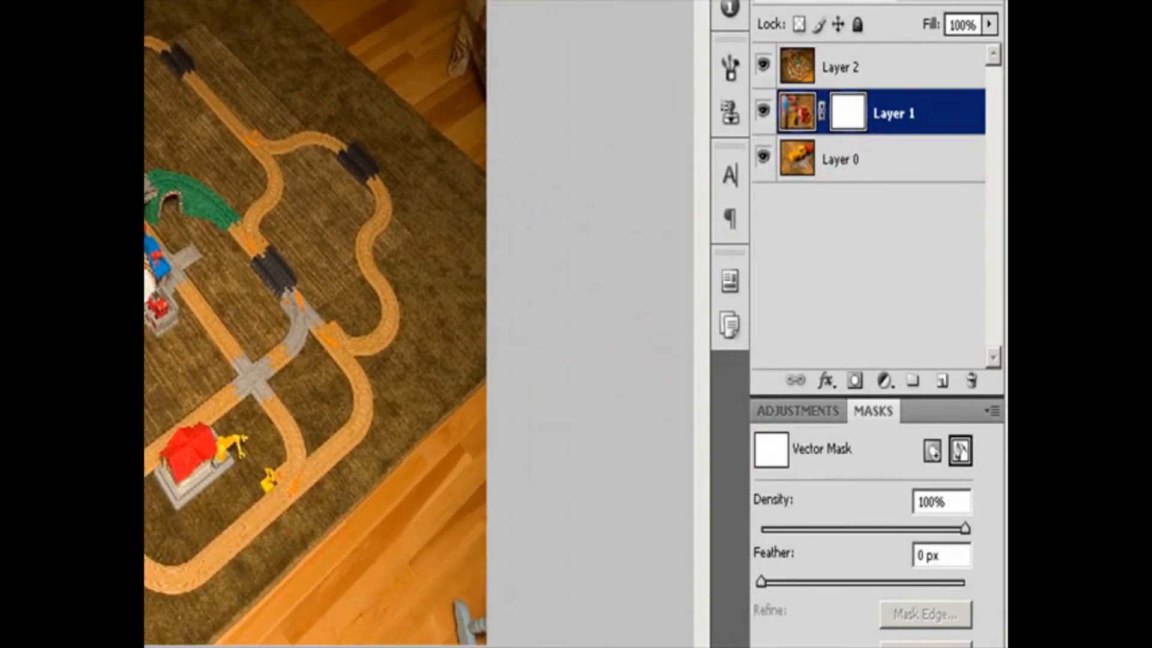
key("ctrl+z")
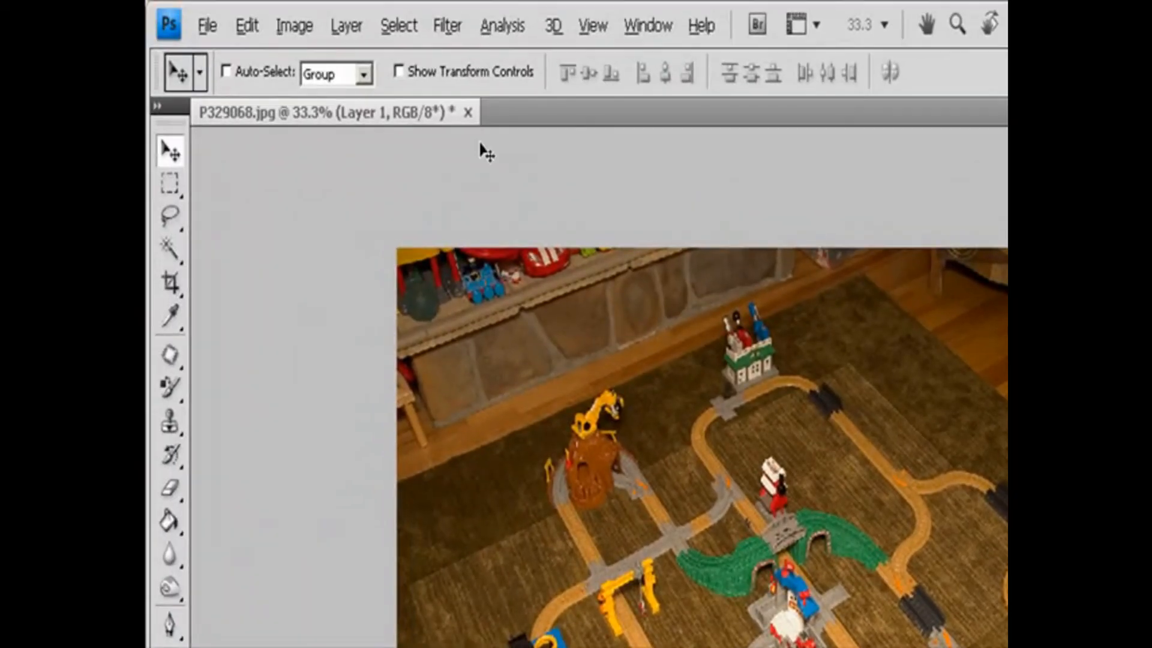
Try a Hide All vector mask on Layer 1 with a rectangle drawn over most of the image, and toggle the layer's visibility.
left_click(348, 27)
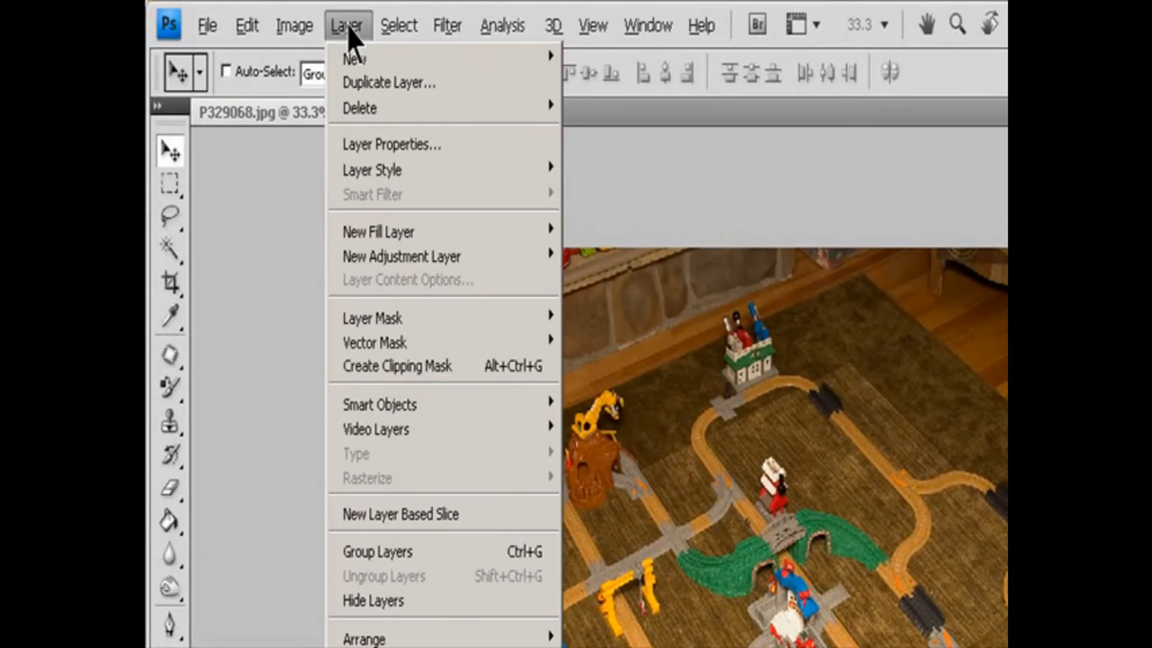
mouse_move(390, 344)
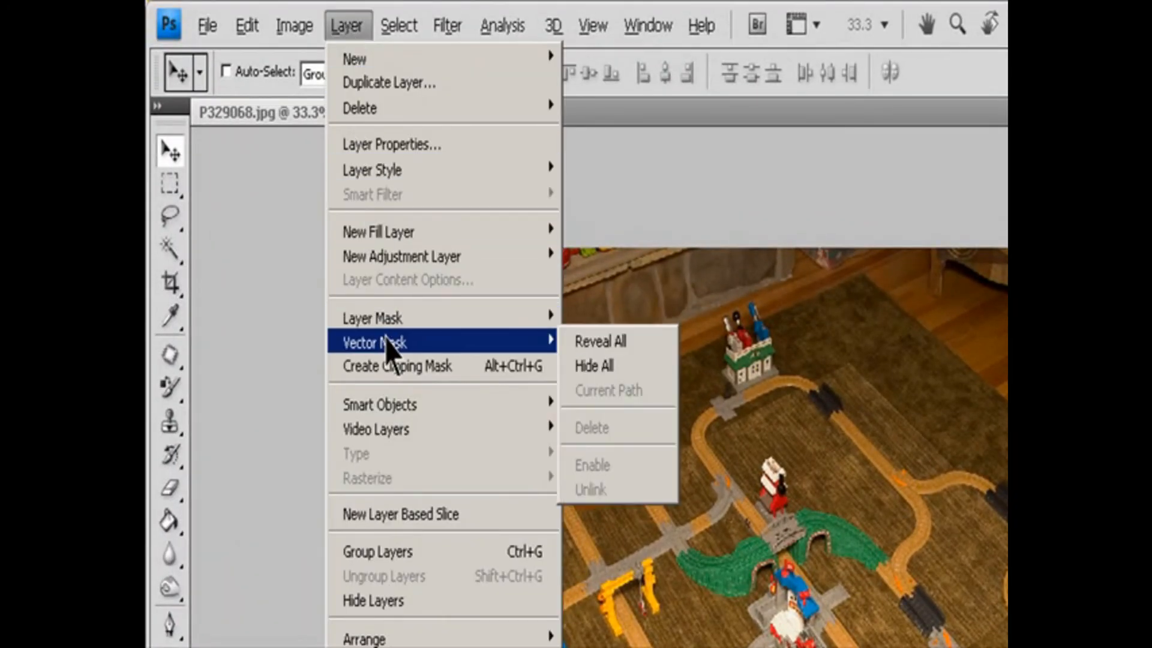
left_click(600, 365)
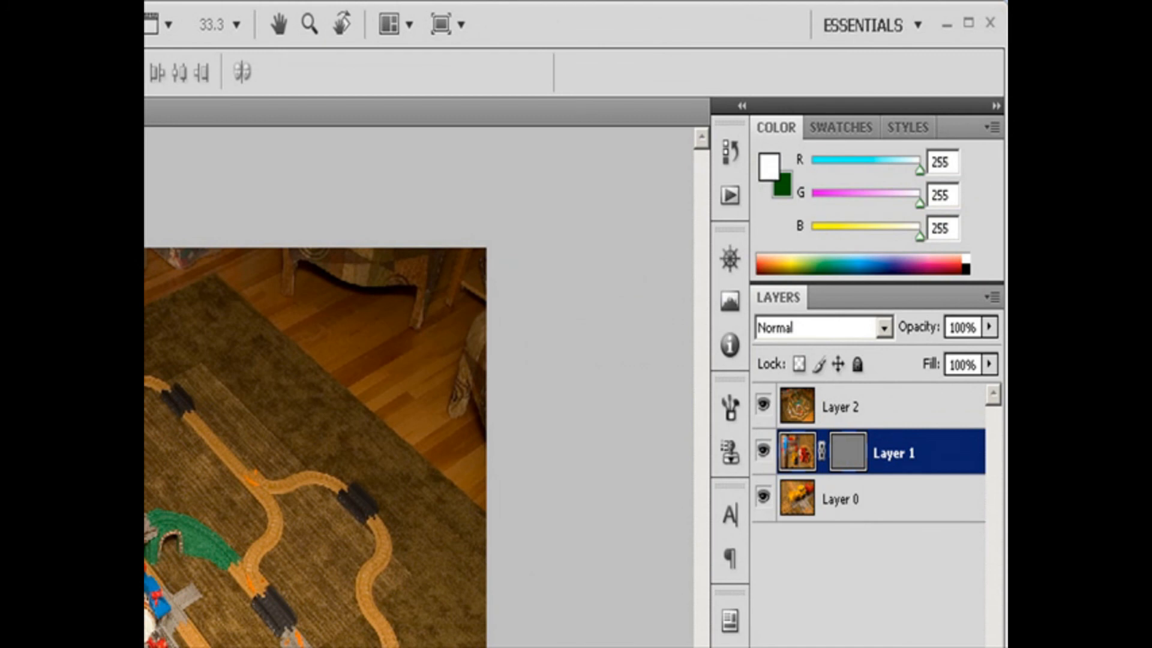
key("u")
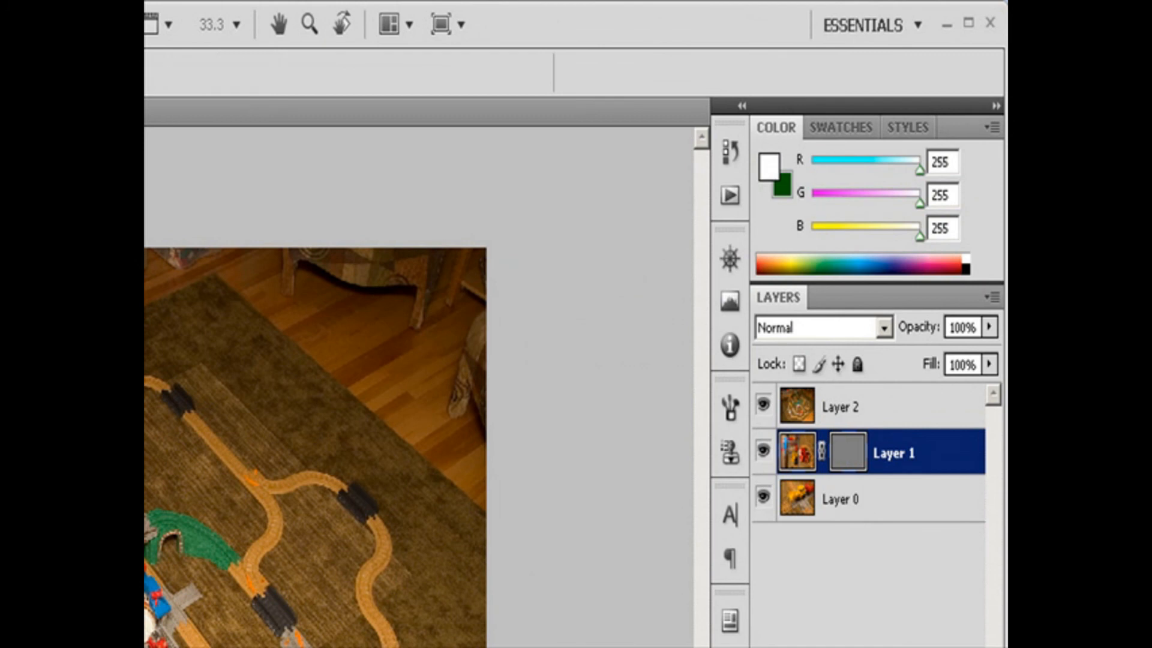
left_click_drag(181, 291, 642, 610)
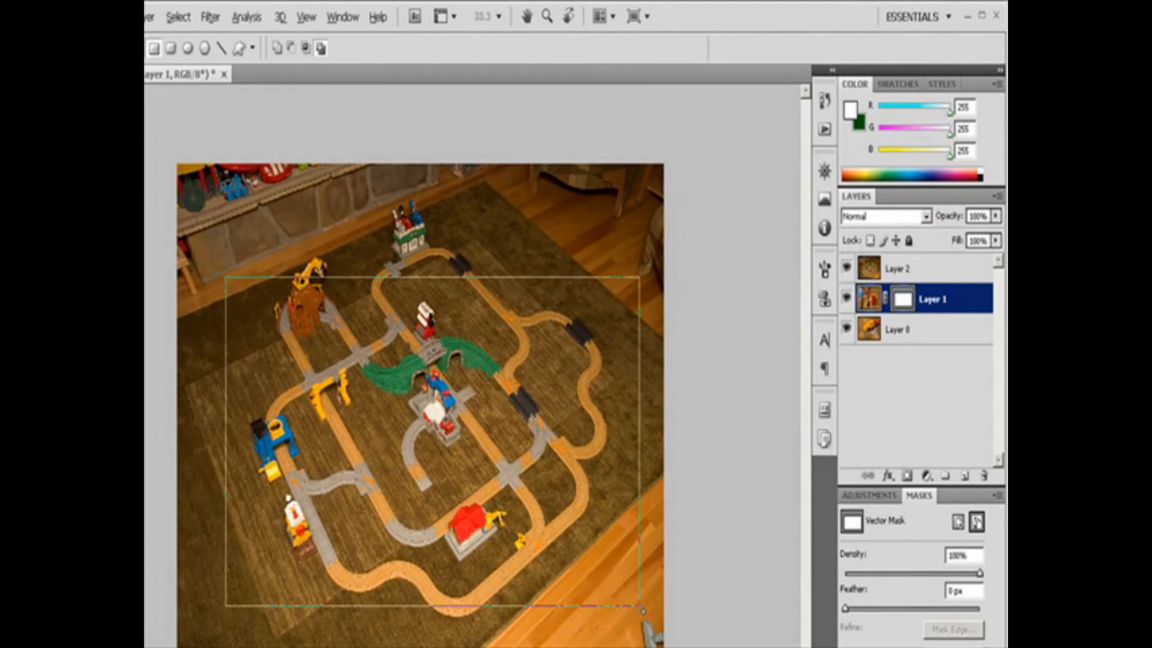
left_click(847, 300)
left_click(847, 300)
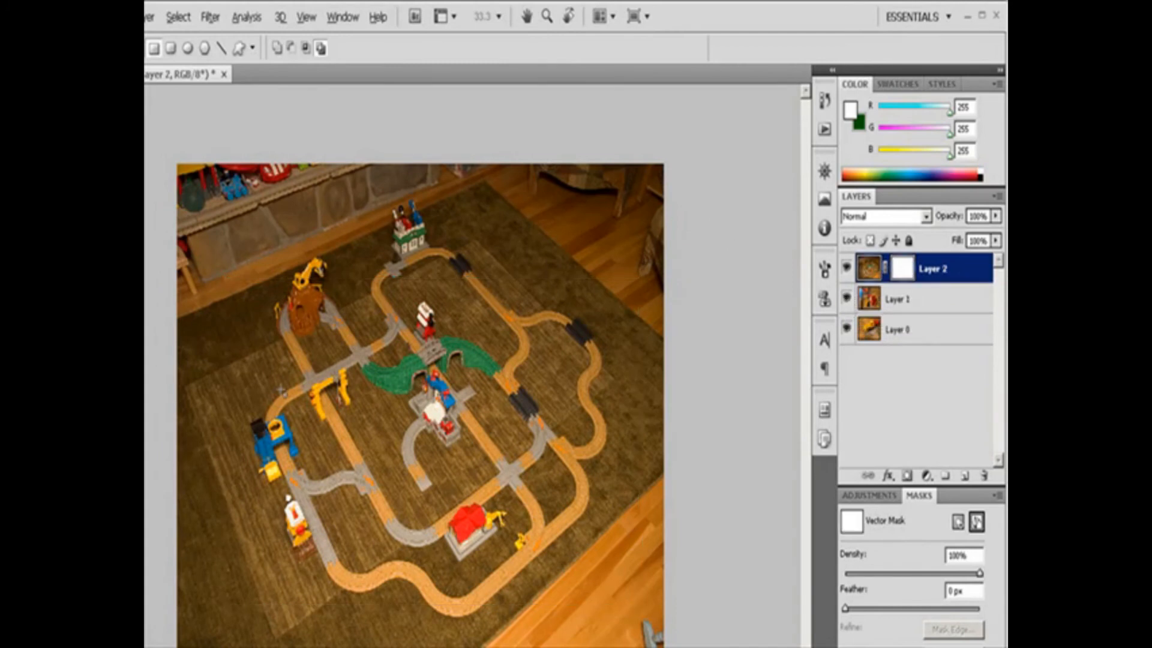
Draw a rectangle covering most of the image in Layer 2's vector mask and feather the mask 37 px.
left_click_drag(208, 238, 650, 628)
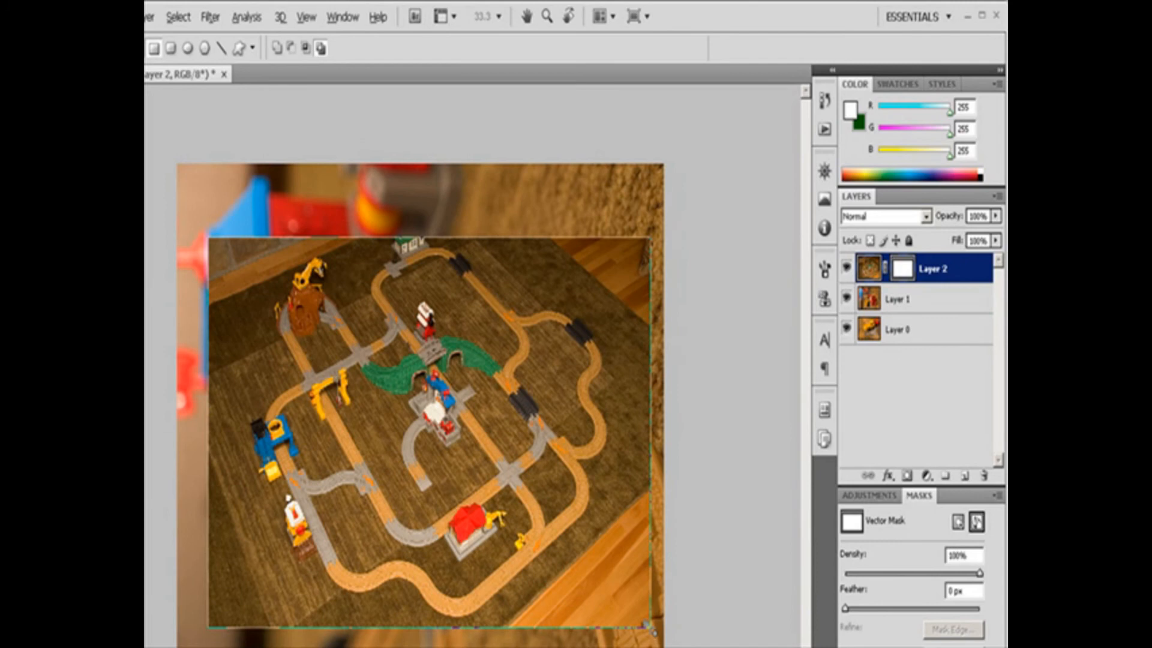
left_click(976, 522)
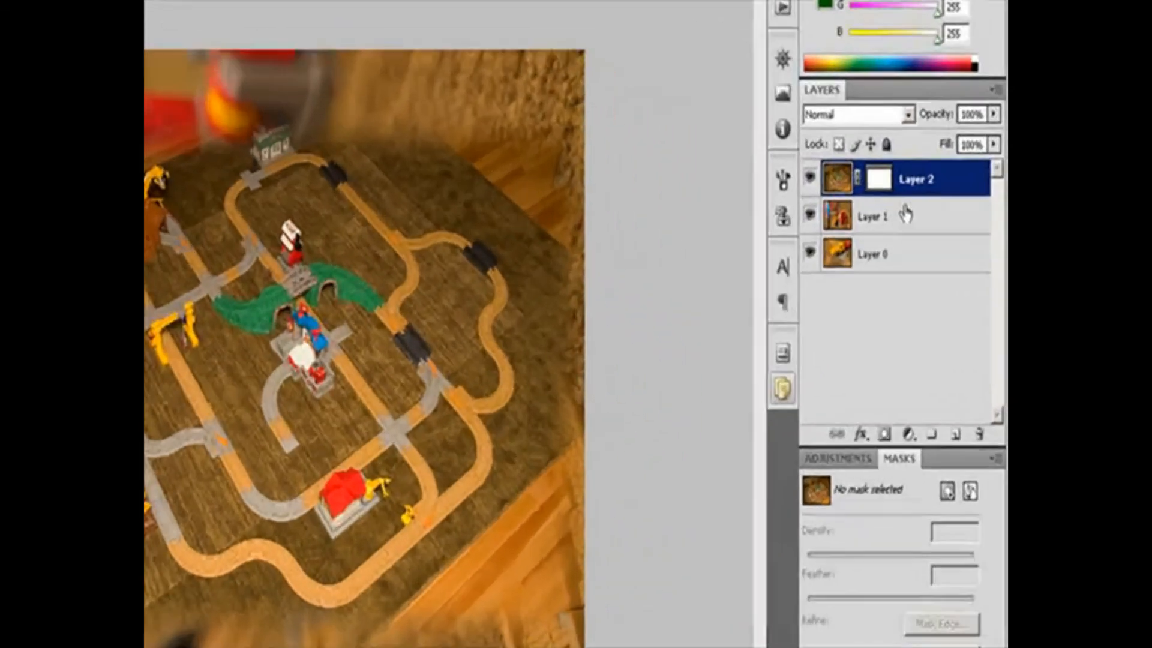
Select Layer 2's vector mask and set its feather to 10 px and its density to 76%.
left_click(958, 261)
left_click(885, 151)
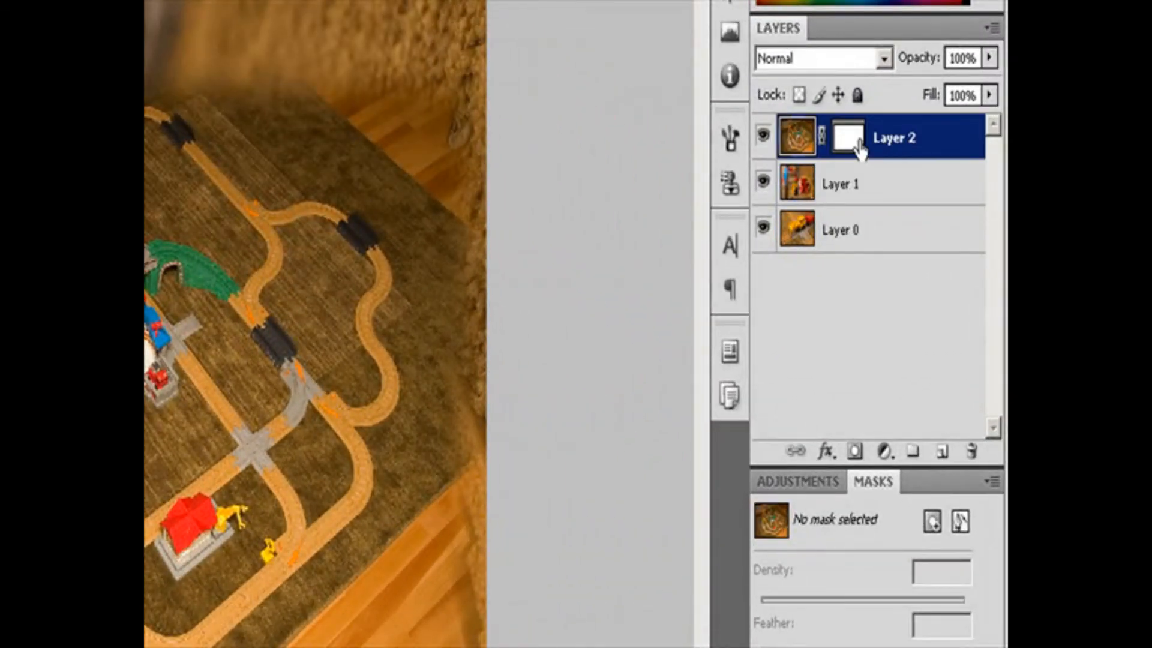
left_click(847, 139)
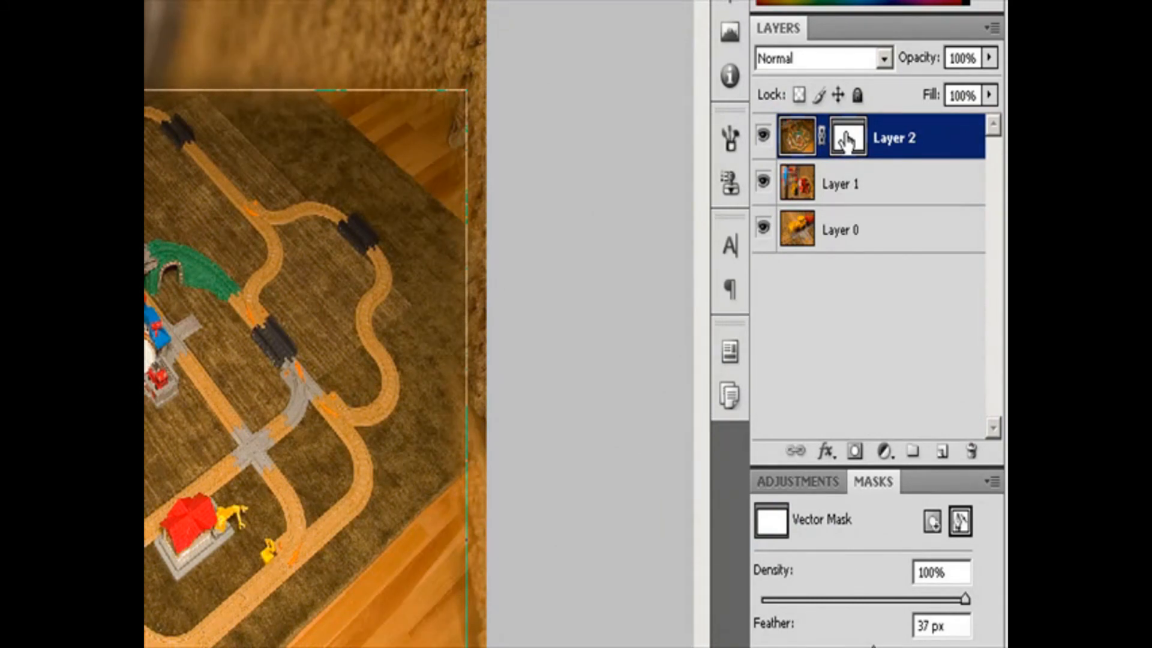
left_click(960, 522)
left_click(960, 521)
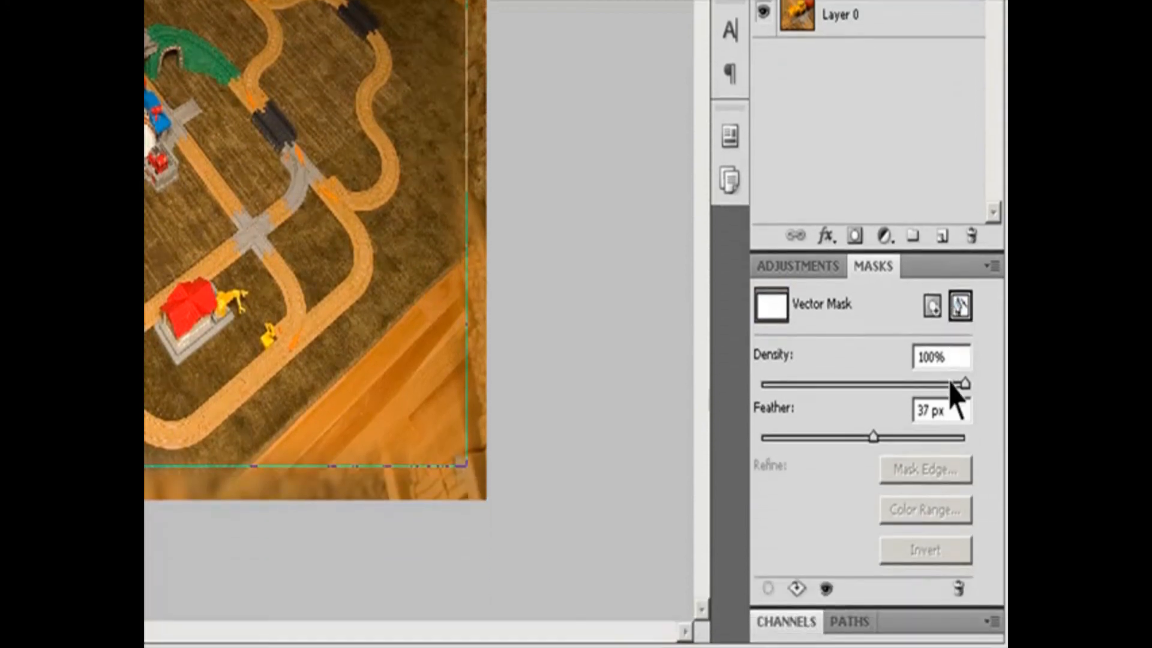
left_click_drag(873, 430, 792, 436)
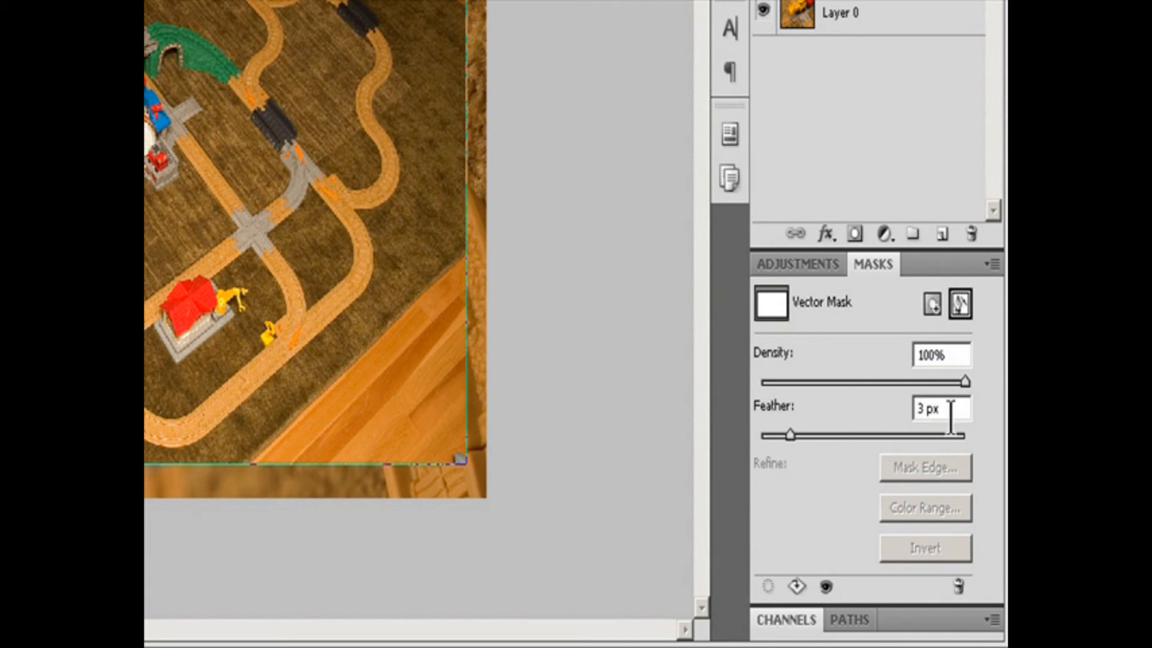
left_click_drag(951, 416, 736, 420)
type("10")
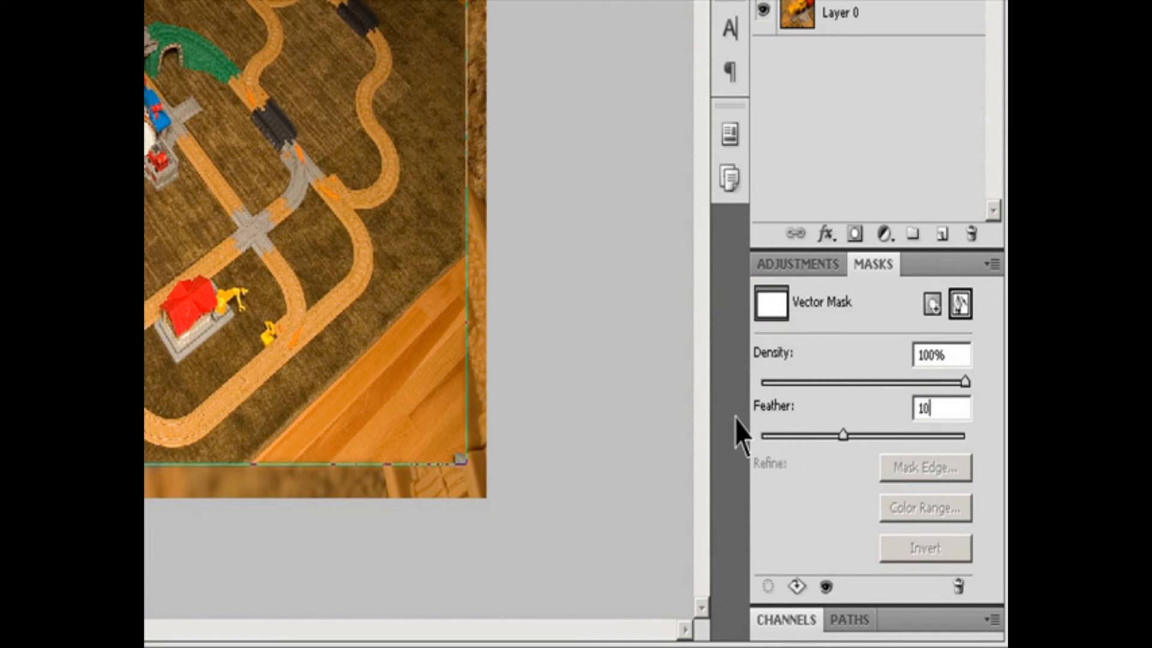
left_click_drag(965, 383, 917, 384)
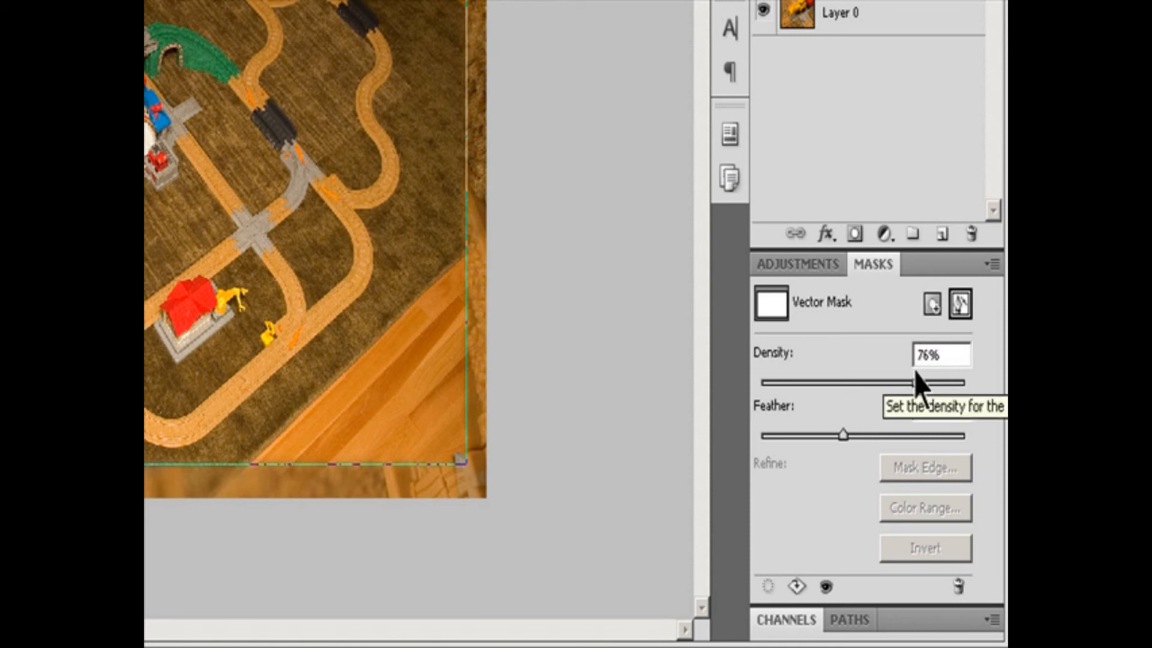
Display the path of Layer 2's vector mask, and set the mask's density to 86% and feather to 52 px.
left_click(858, 620)
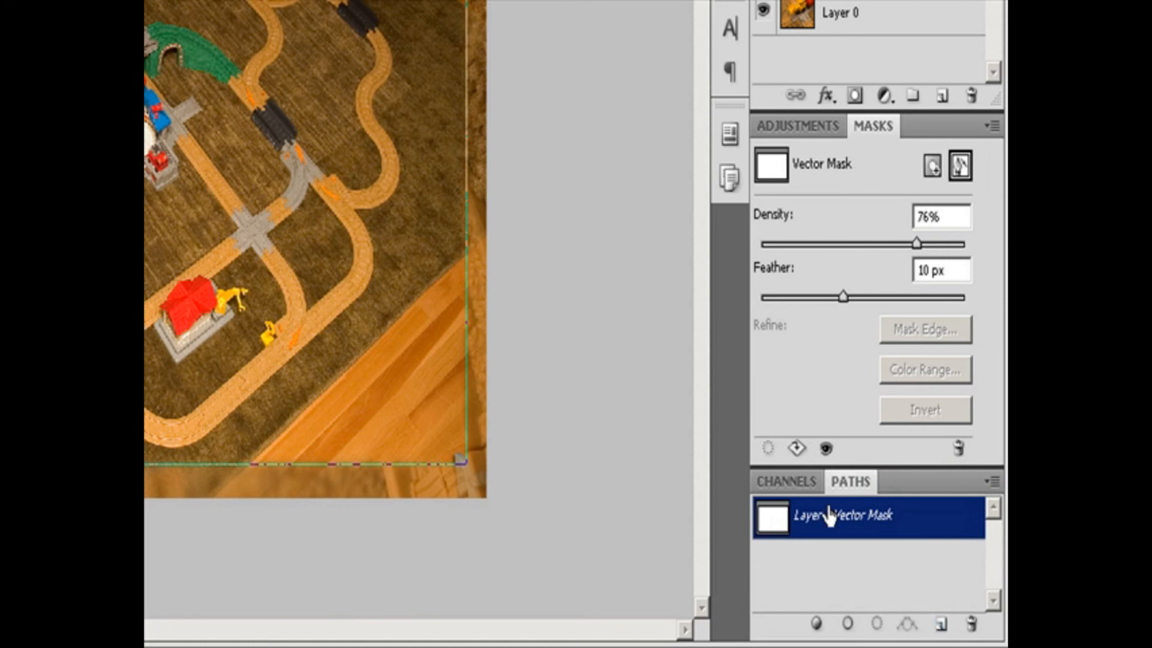
left_click(778, 523)
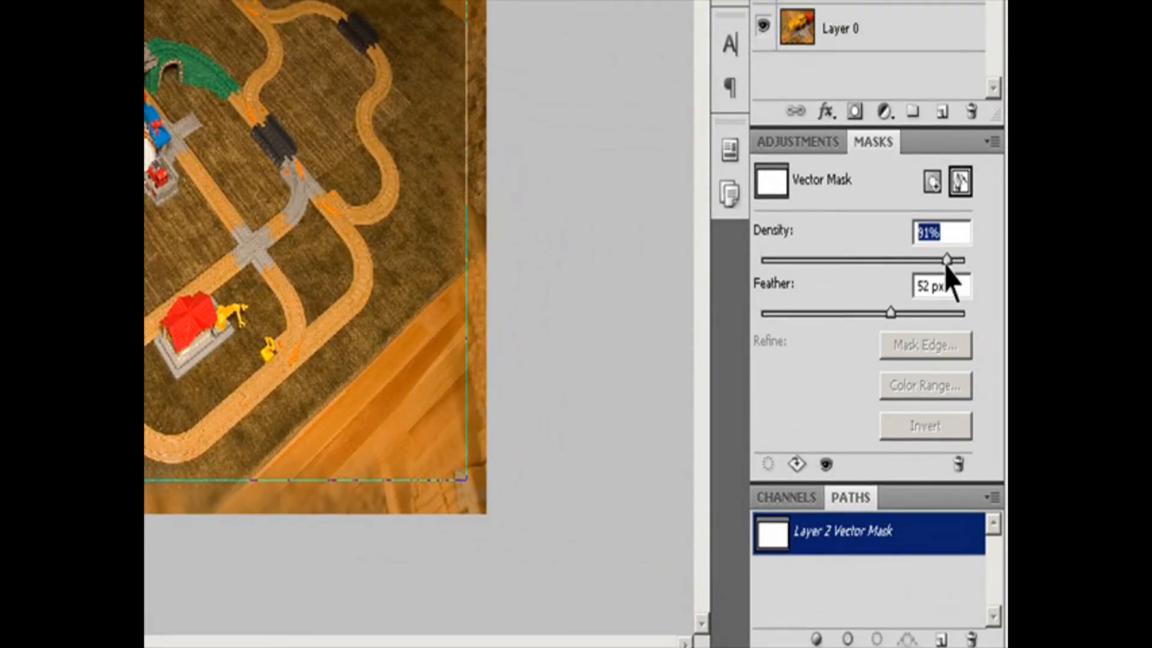
left_click_drag(946, 249, 938, 251)
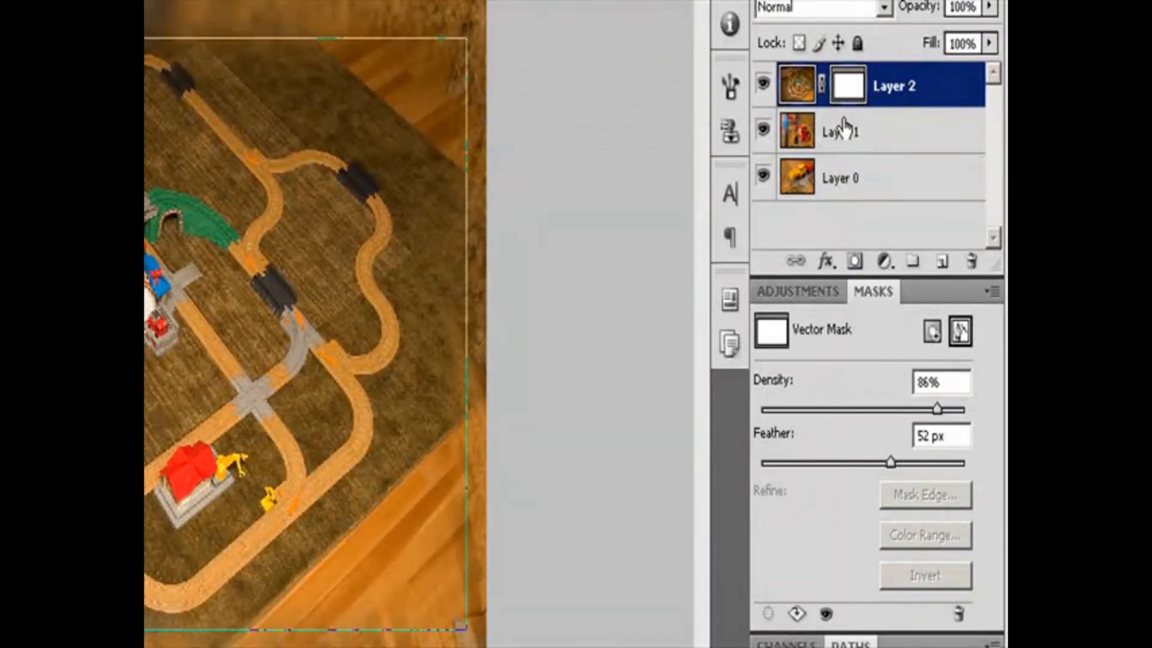
Deselect Layer 2's vector mask and select it again to bring back its density and feather settings.
left_click(865, 144)
left_click(870, 103)
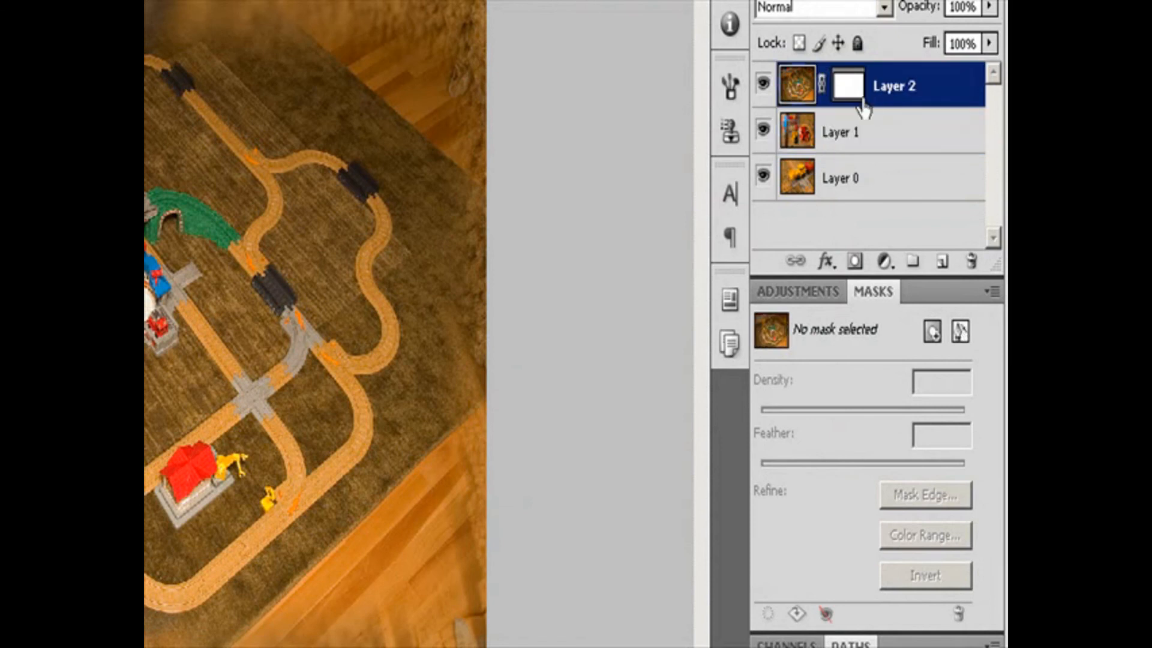
left_click(842, 96)
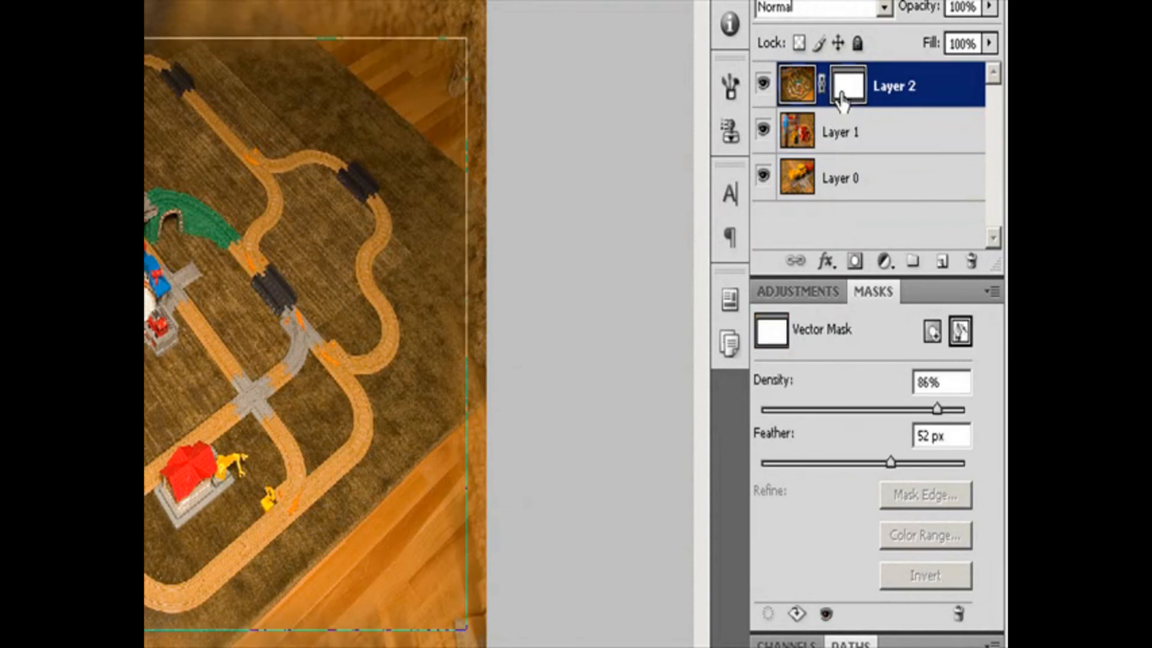
left_click(958, 330)
left_click(959, 331)
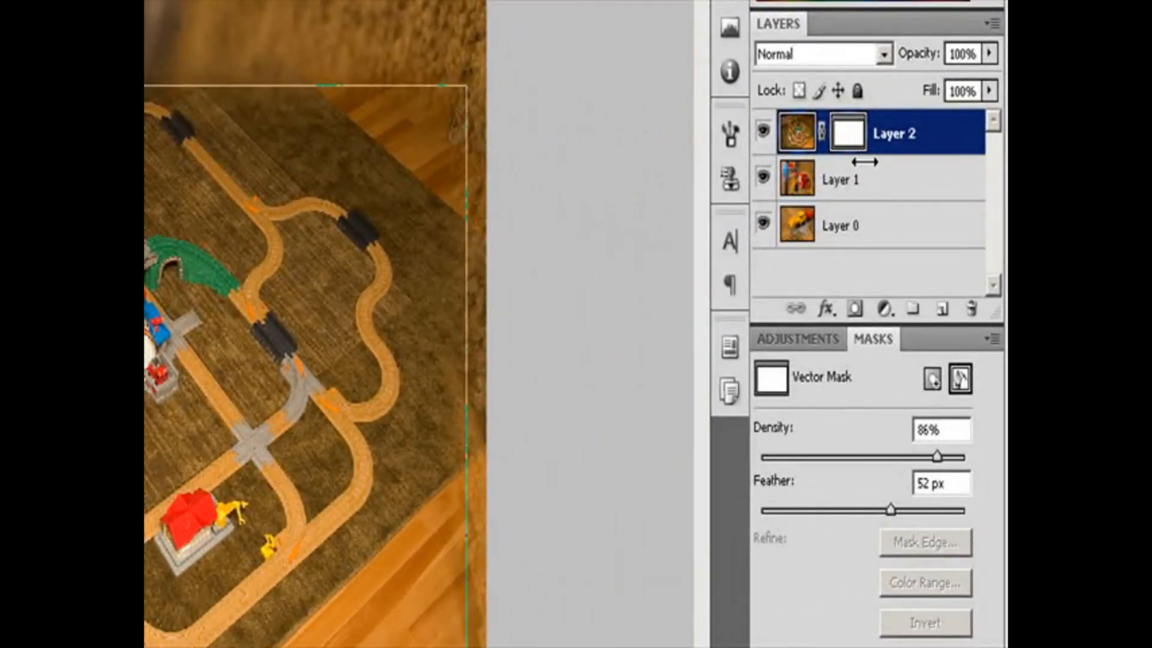
left_click(862, 180)
left_click(877, 150)
left_click(846, 144)
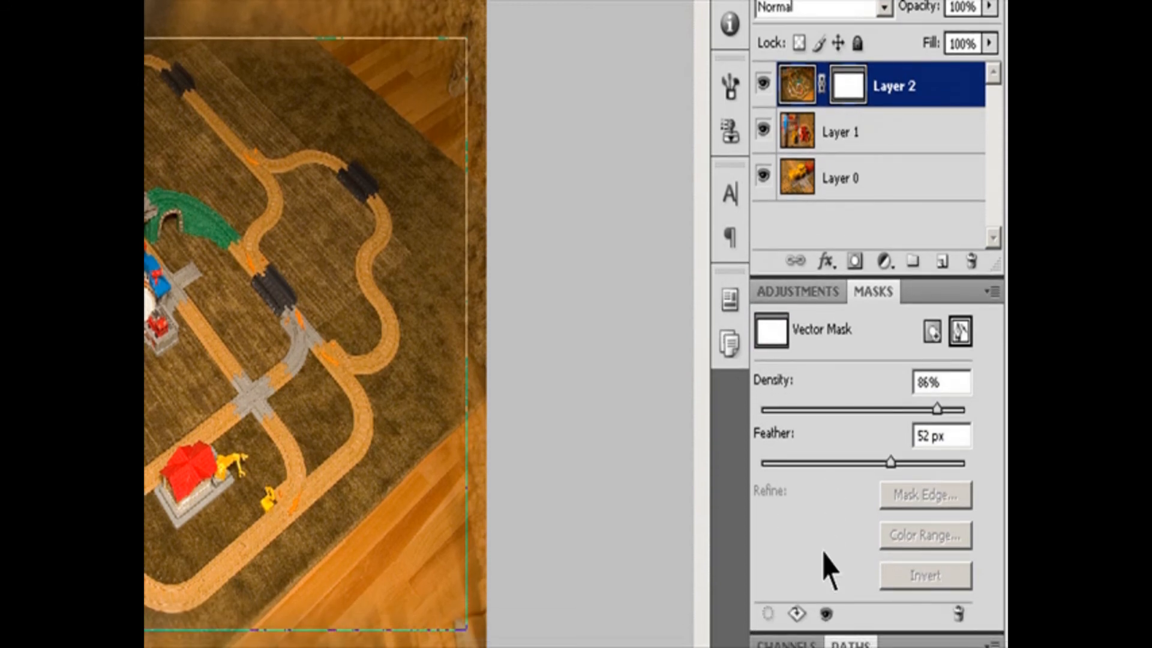
Disable and re-enable Layer 2's vector mask to compare the image with and without it.
left_click(826, 614)
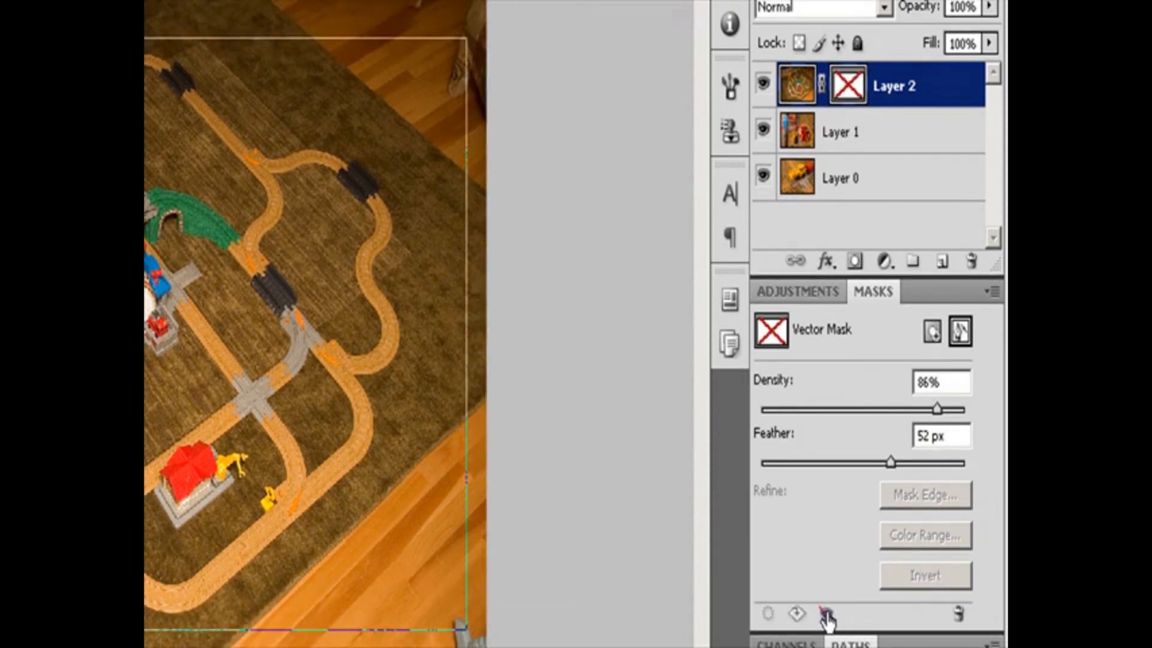
left_click(827, 615)
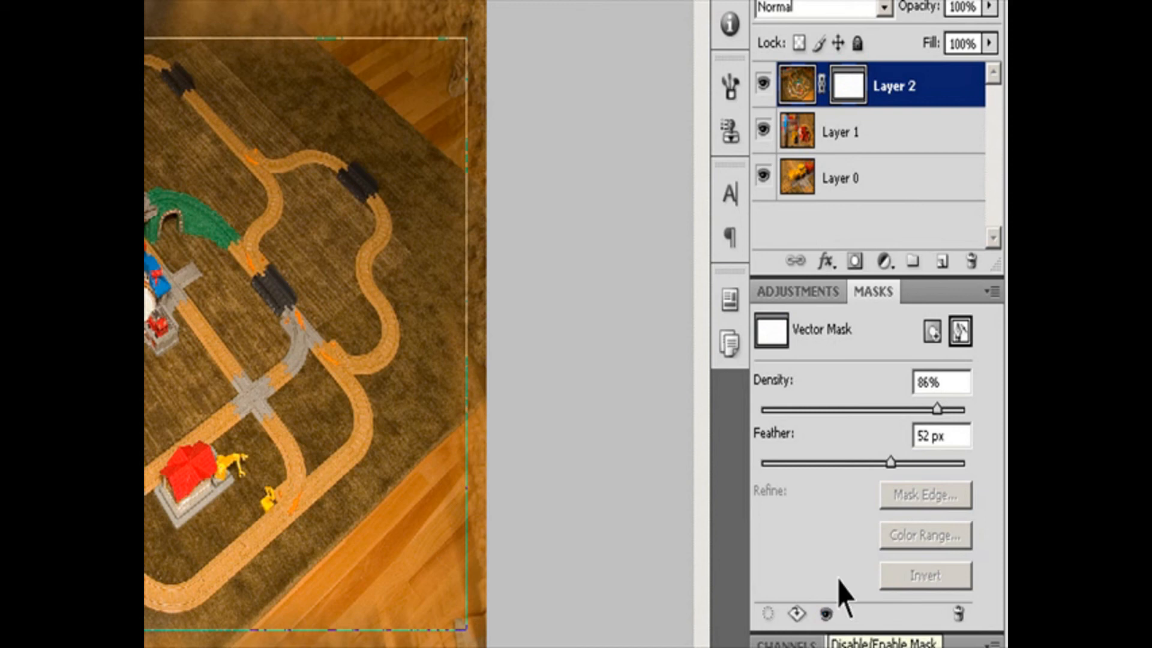
left_click(855, 102, "shift")
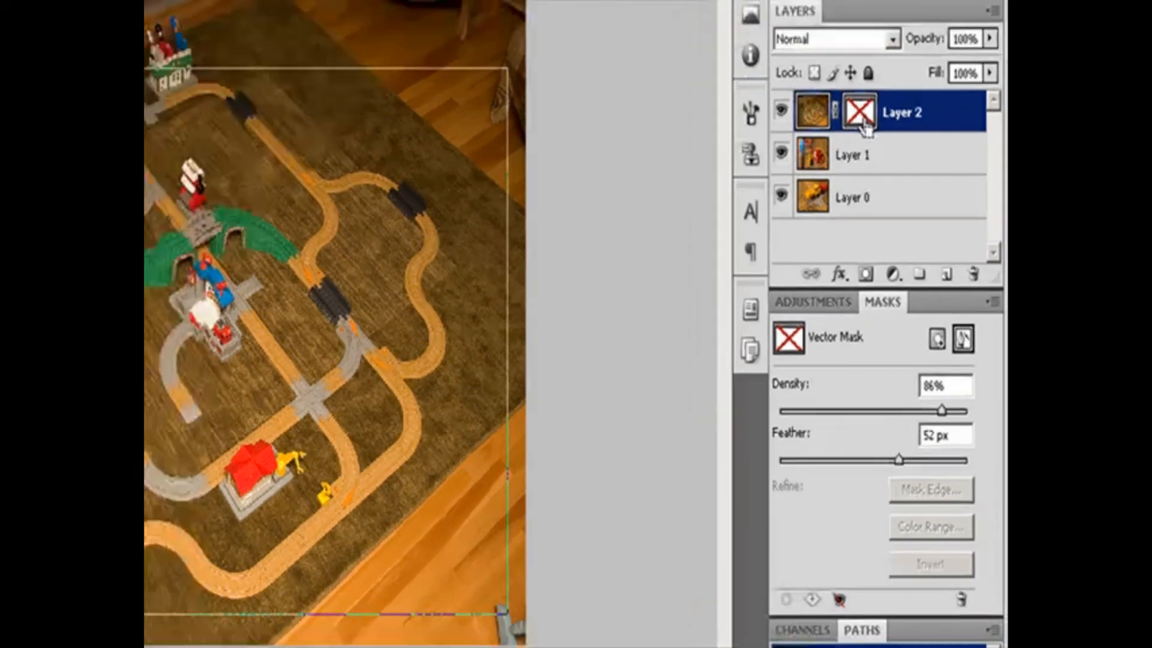
left_click(855, 102, "shift")
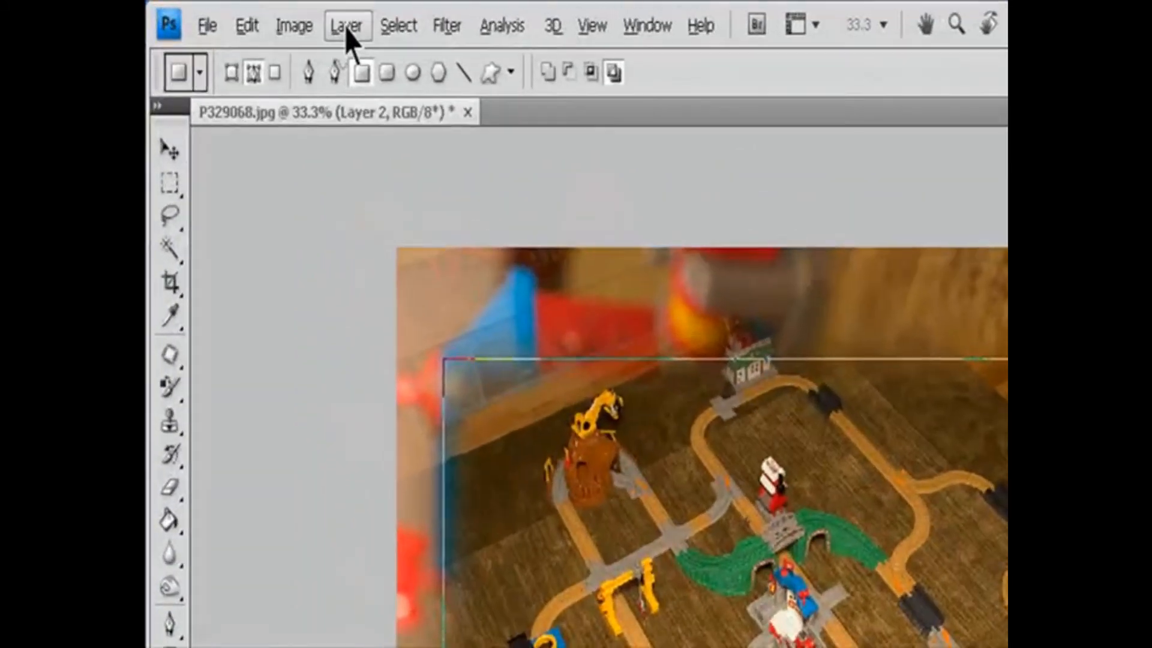
left_click(259, 14)
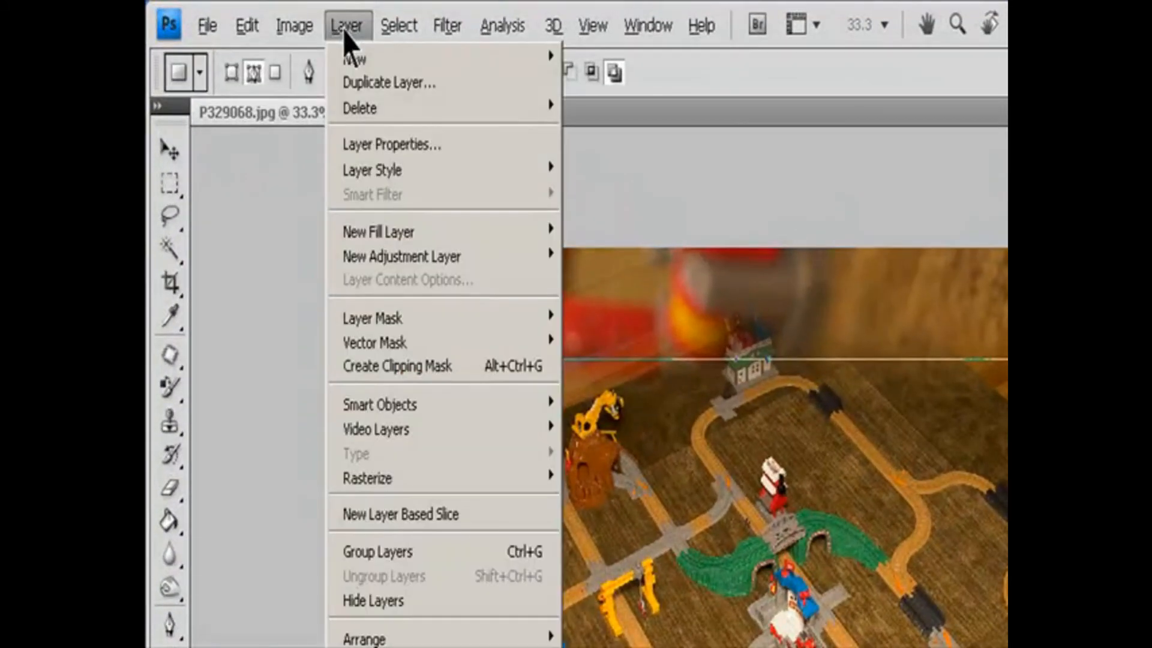
mouse_move(399, 343)
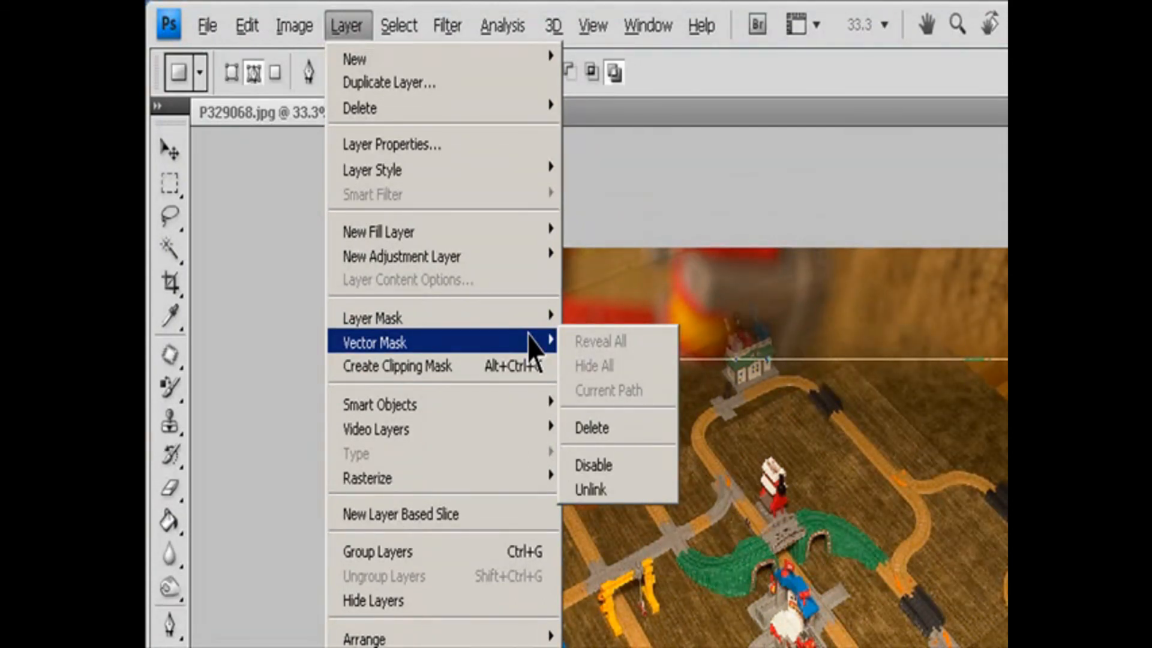
left_click(624, 467)
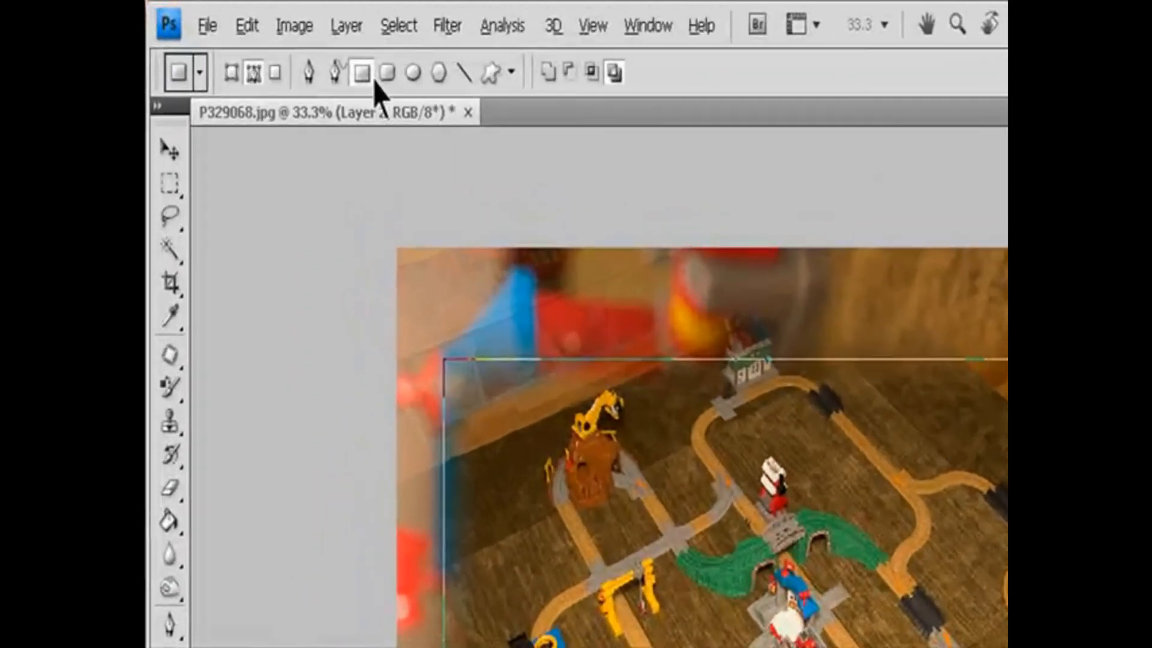
Rasterize Layer 2's vector mask, and undo back to the point where the layer has no mask.
left_click(259, 14)
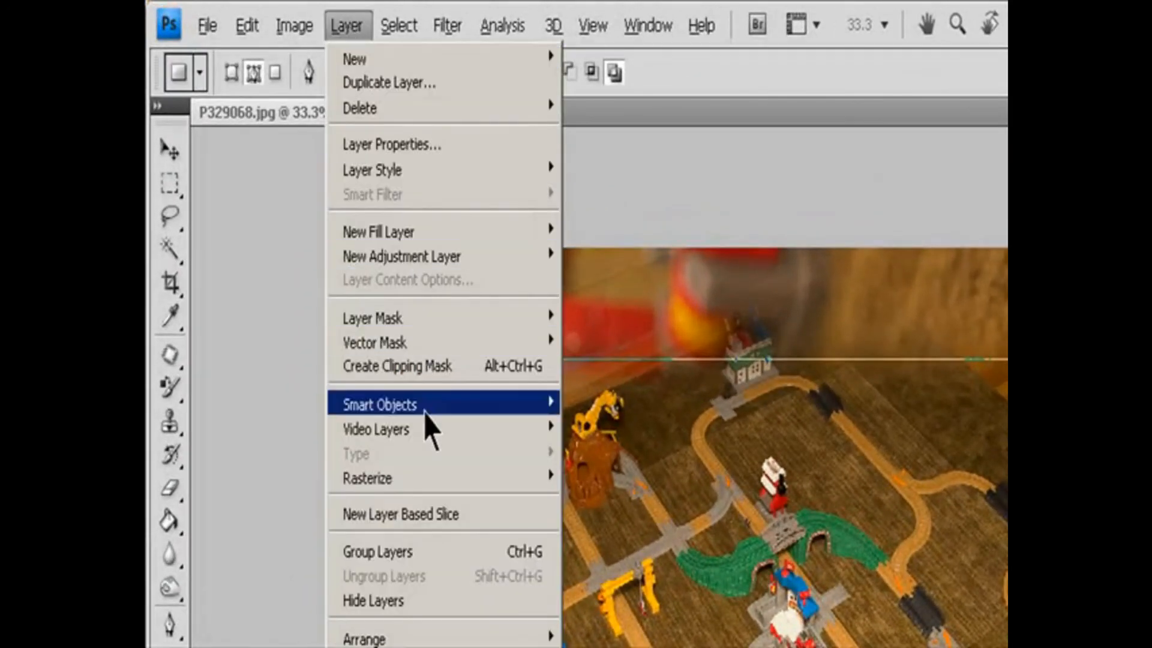
mouse_move(443, 486)
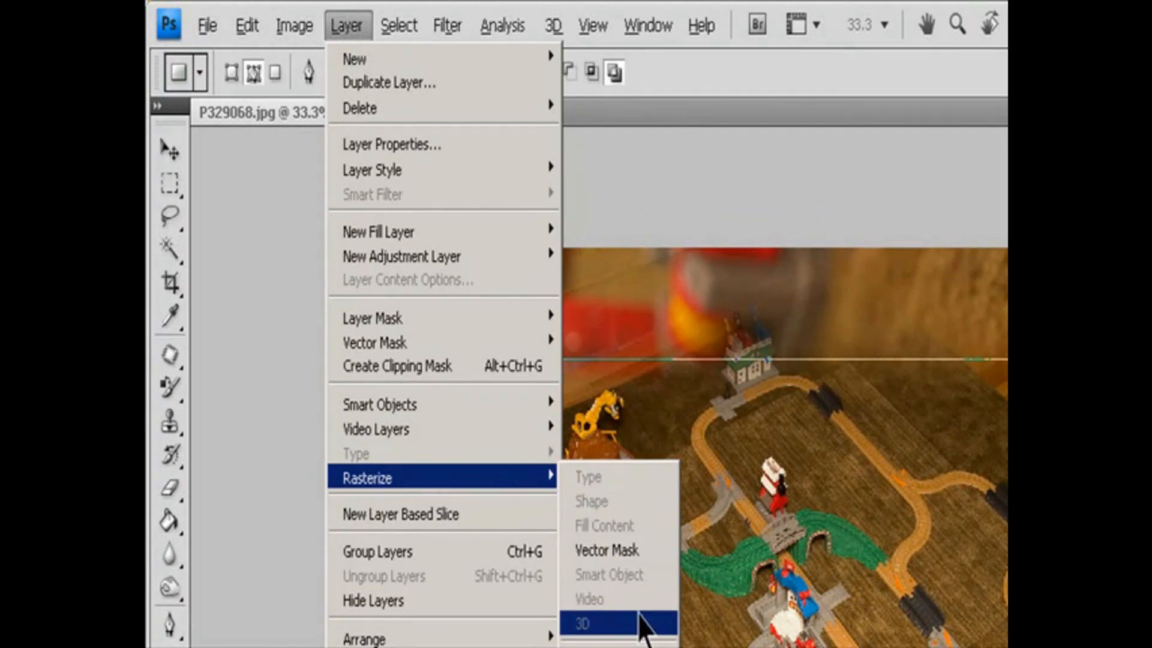
left_click(637, 551)
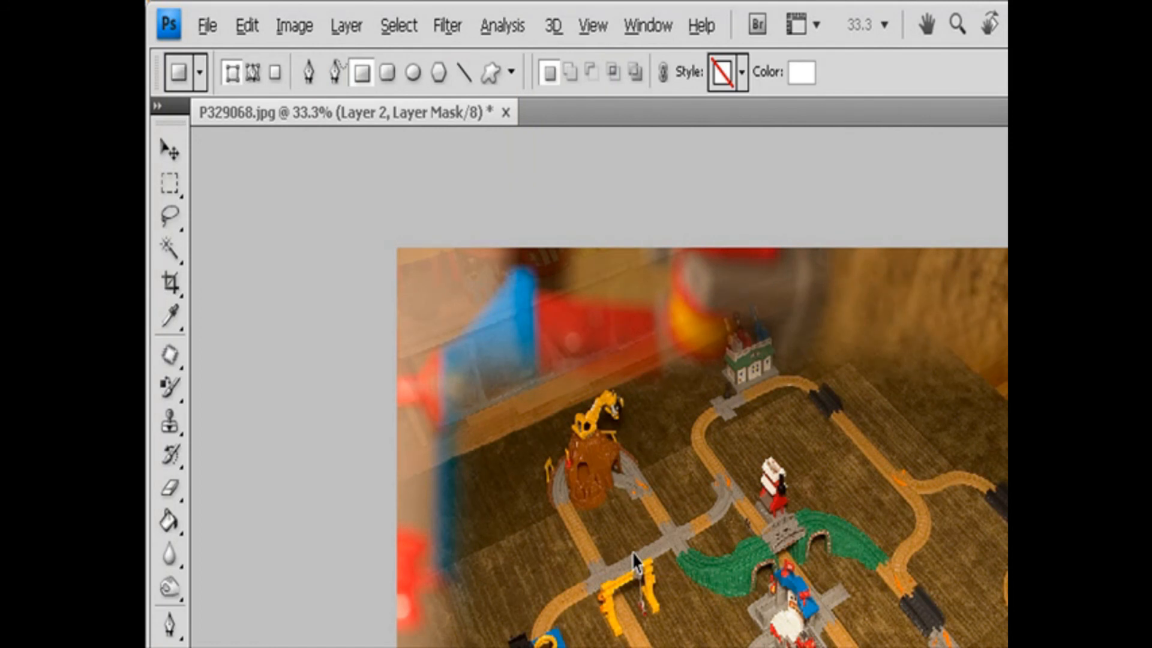
key("ctrl+z")
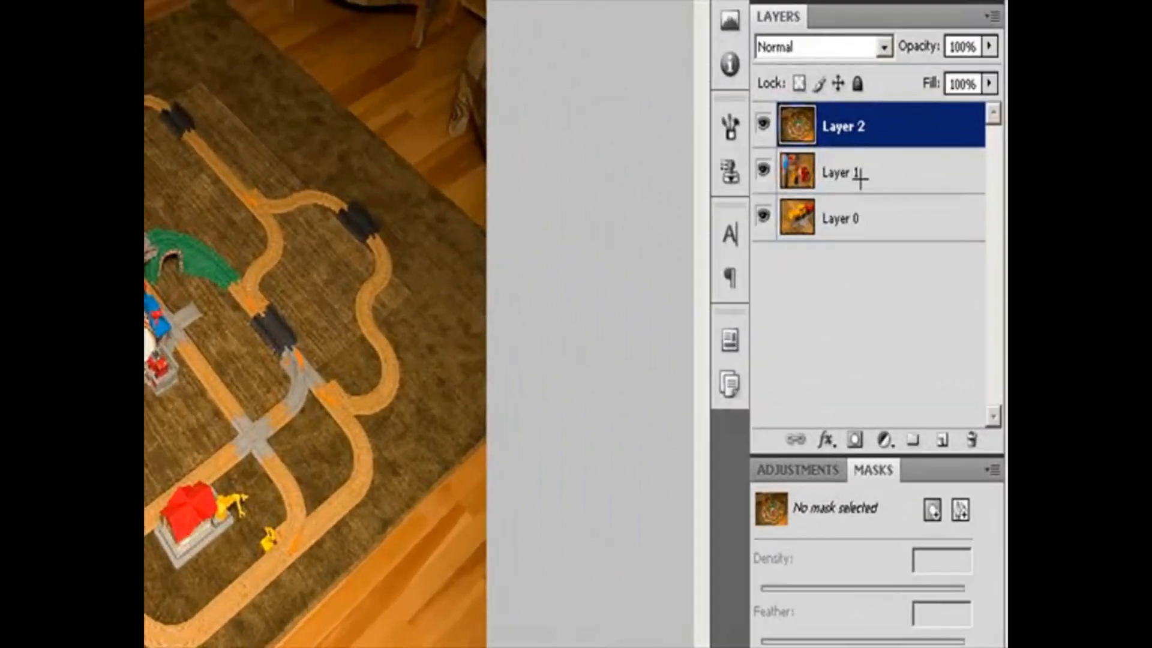
Select Layer 2 after briefly selecting Layer 1, and try adding a white pixel mask to it.
left_click(881, 221)
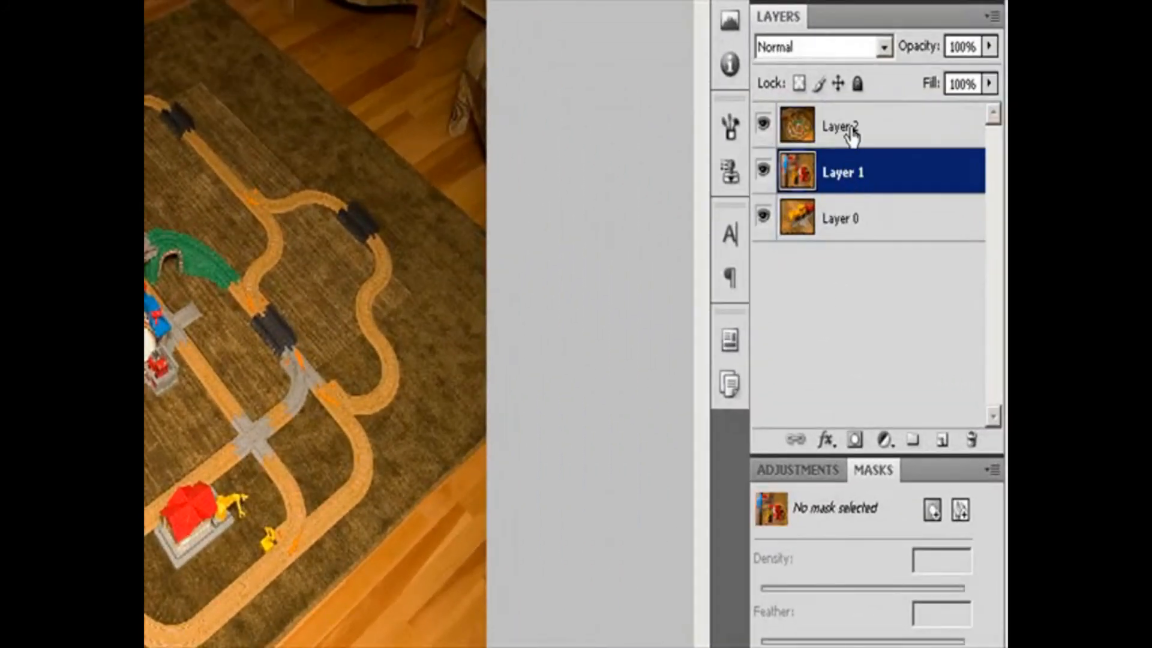
left_click(885, 186)
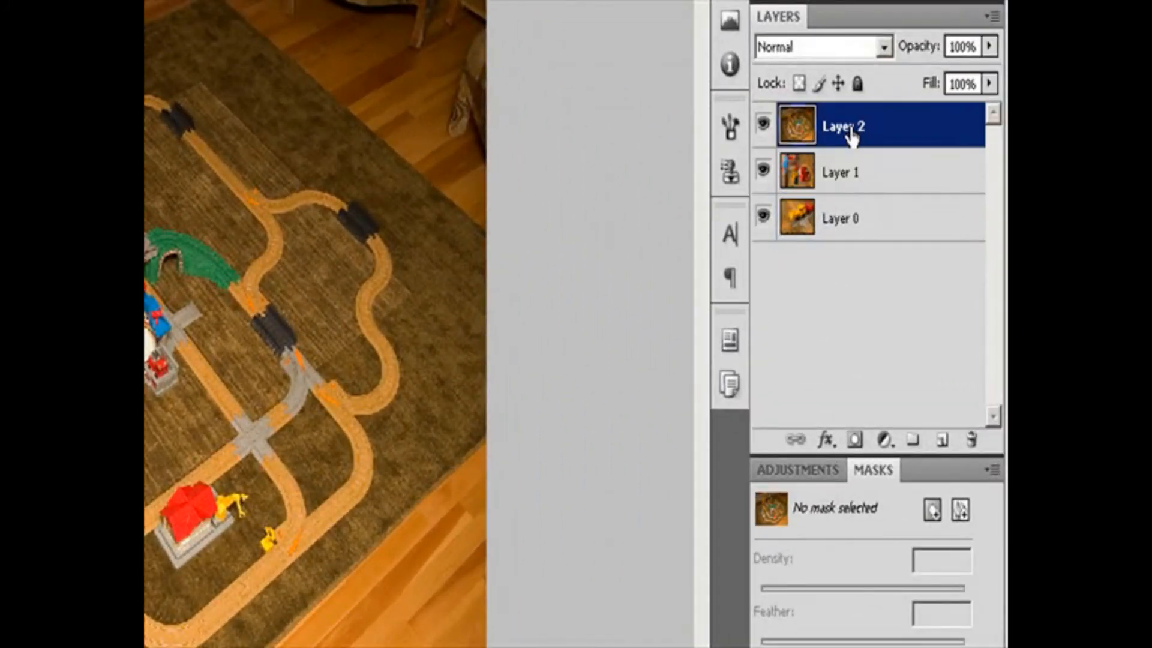
left_click(934, 511)
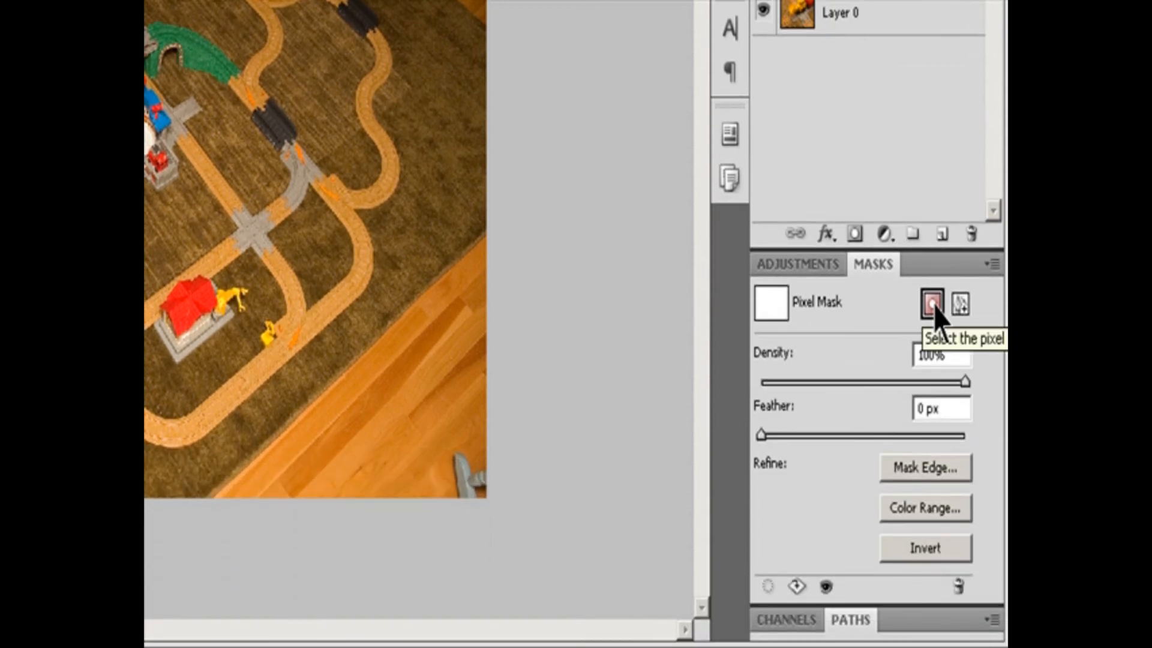
left_click(934, 512)
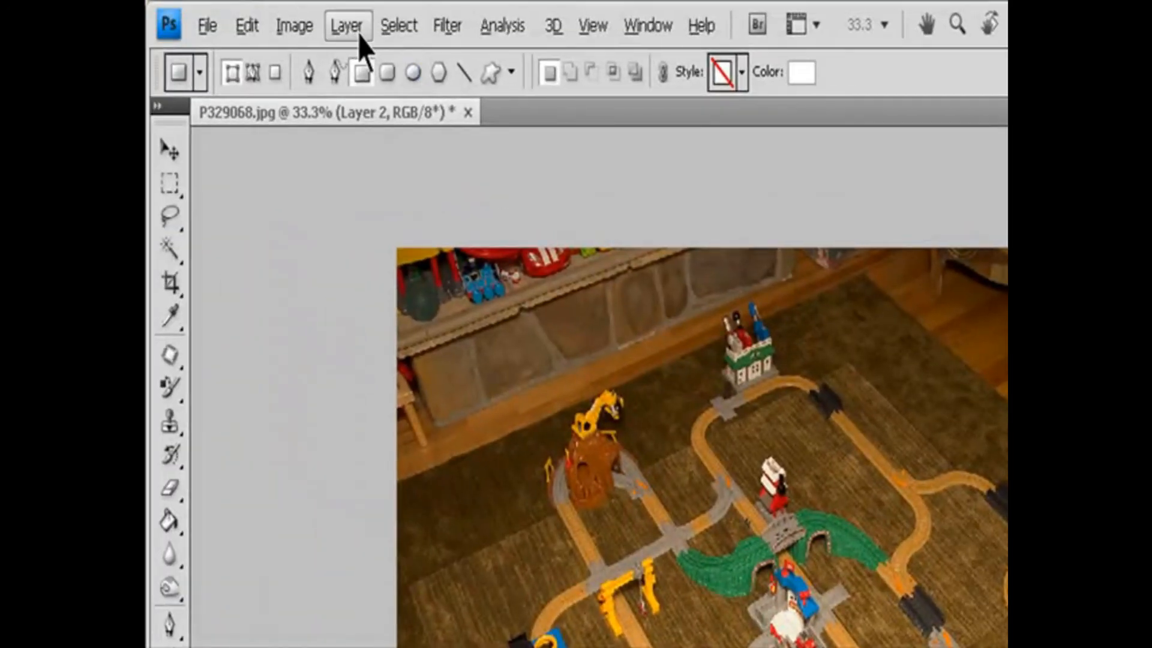
Try a Reveal All layer mask on Layer 2.
left_click(359, 30)
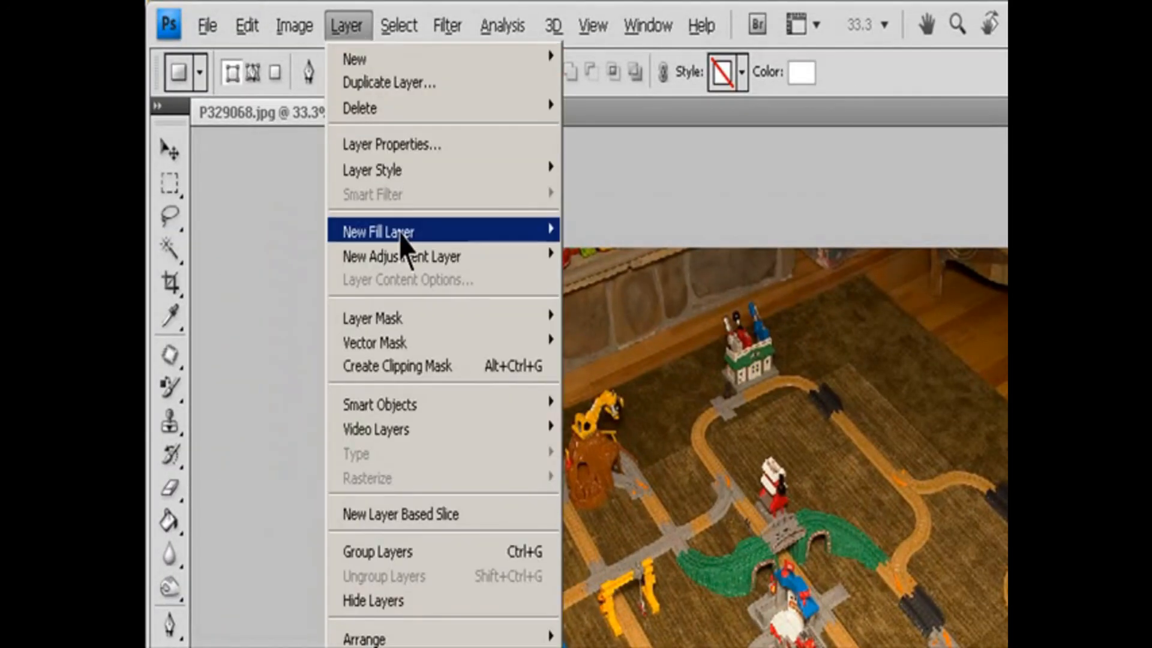
mouse_move(517, 320)
left_click(606, 317)
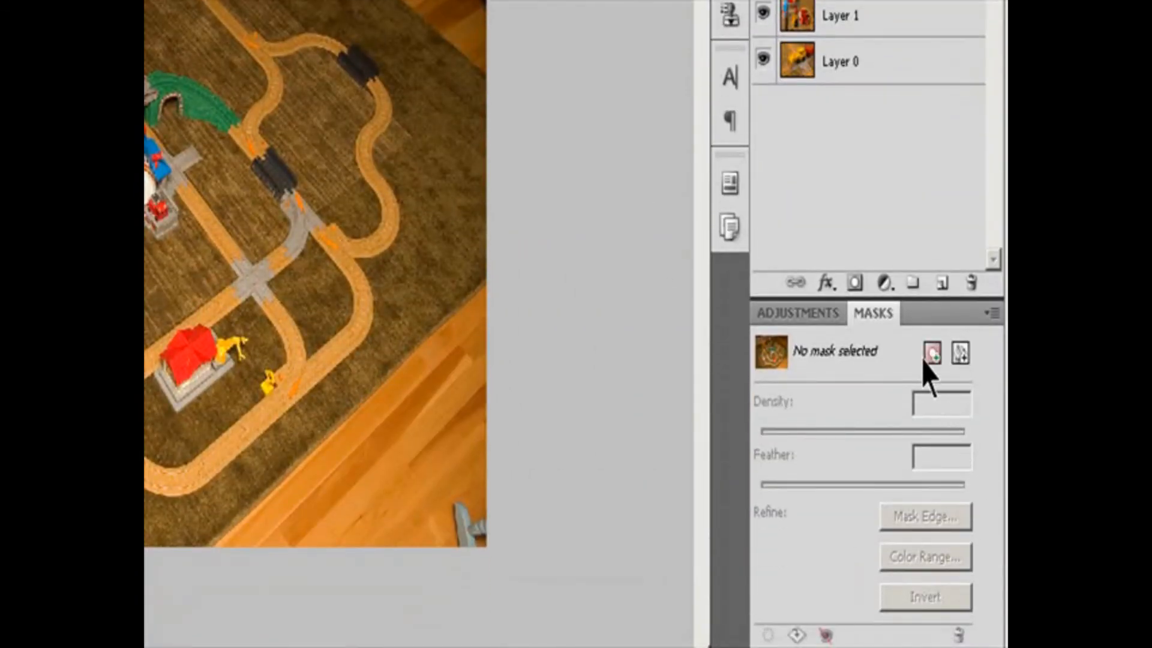
left_click(933, 354)
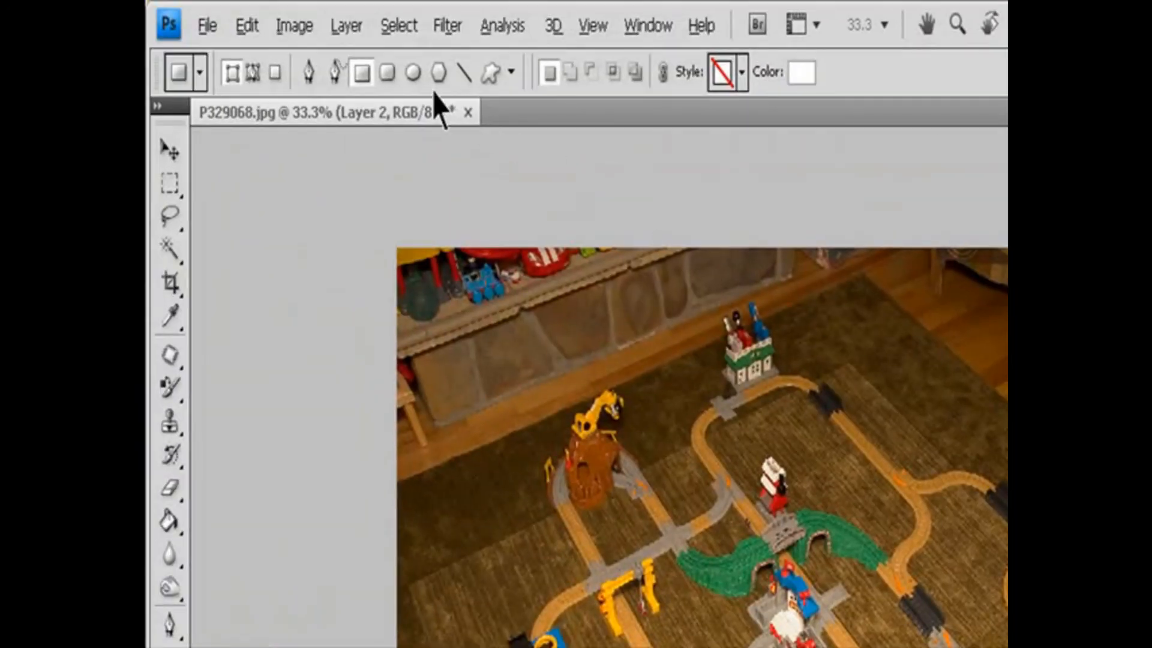
Try a Hide All layer mask on Layer 2 and undo it.
left_click(354, 27)
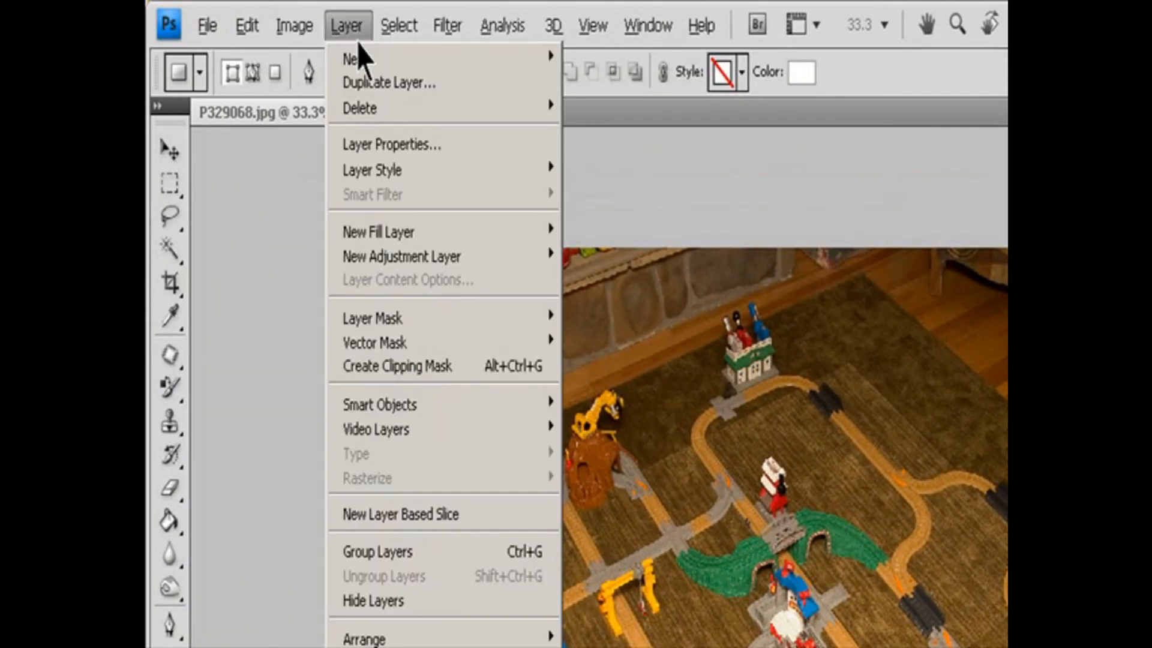
mouse_move(450, 324)
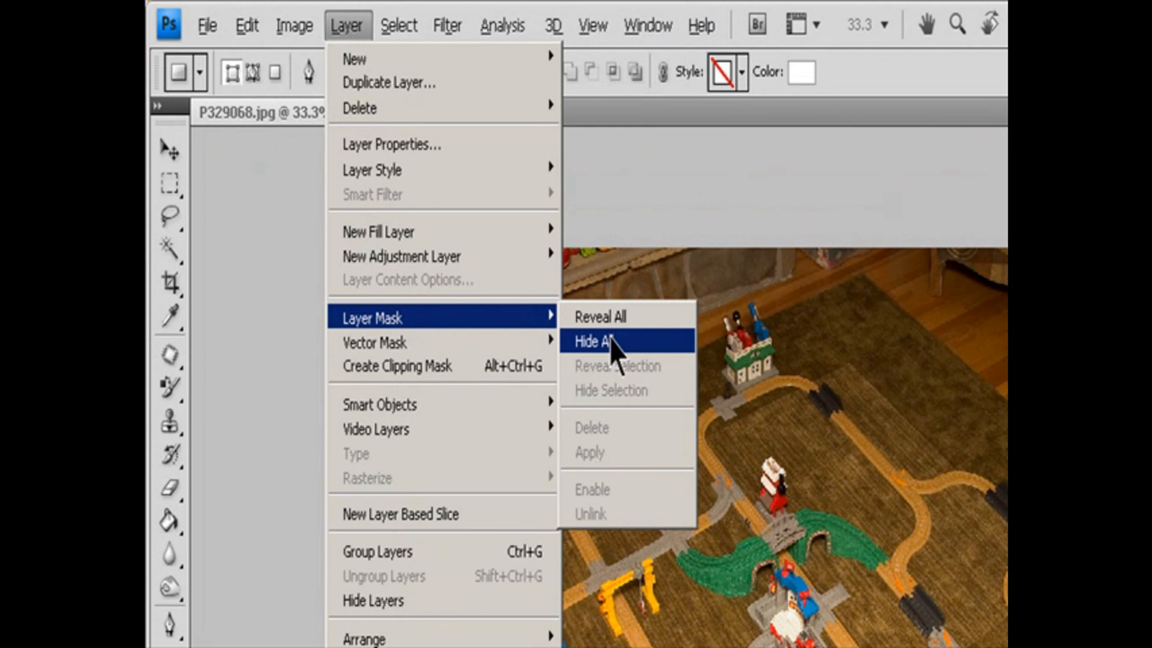
left_click(611, 337)
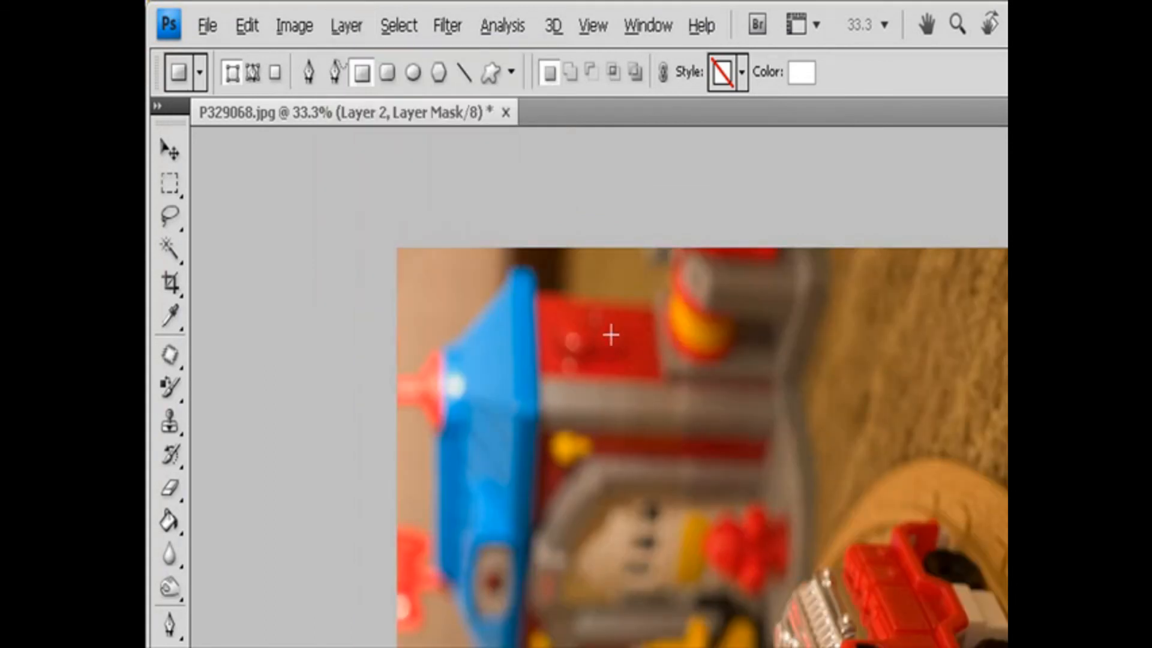
key("ctrl+z")
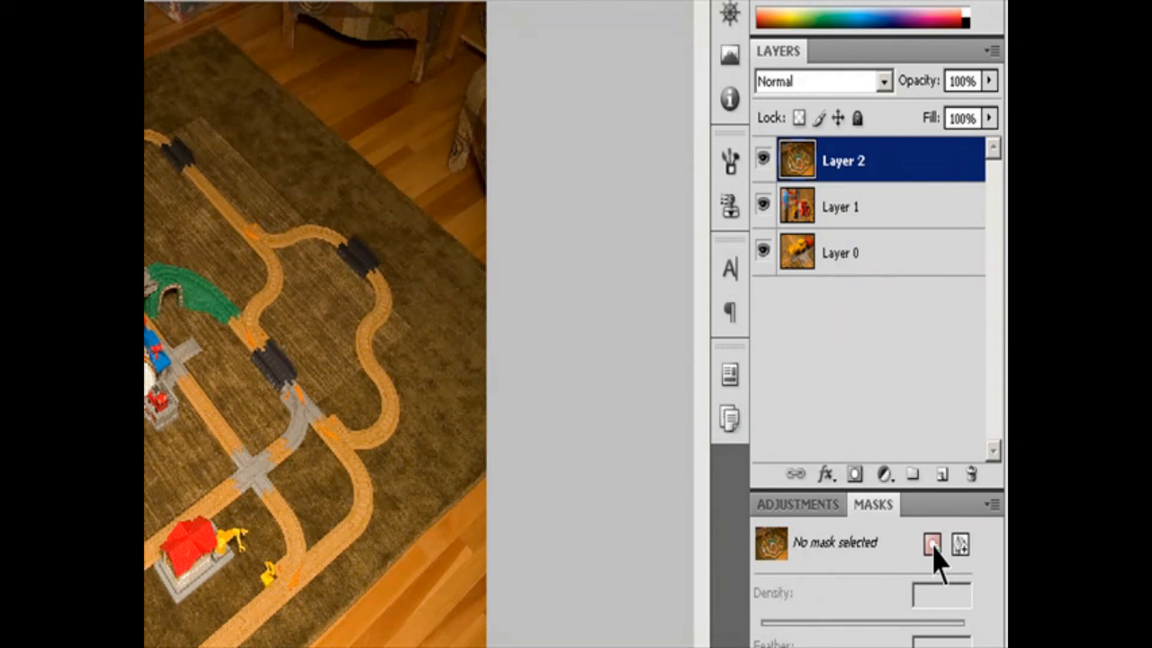
Add a white pixel mask to Layer 2, undo it, and add a black pixel mask that hides the layer.
left_click(933, 545)
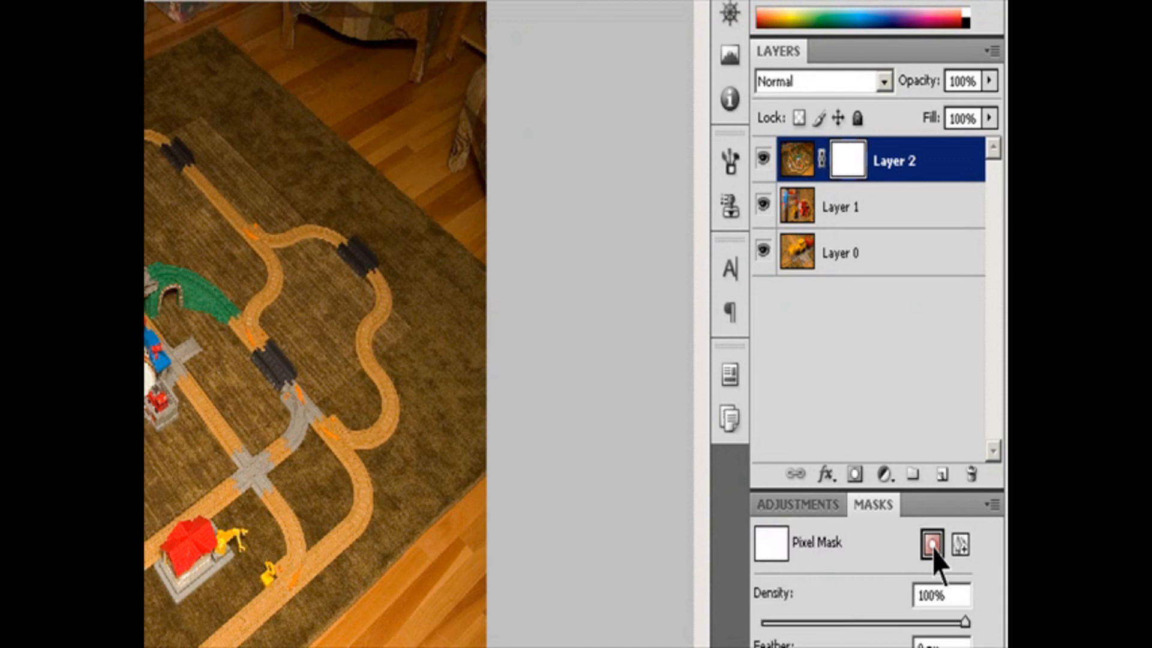
key("ctrl+z")
left_click(933, 545, "alt")
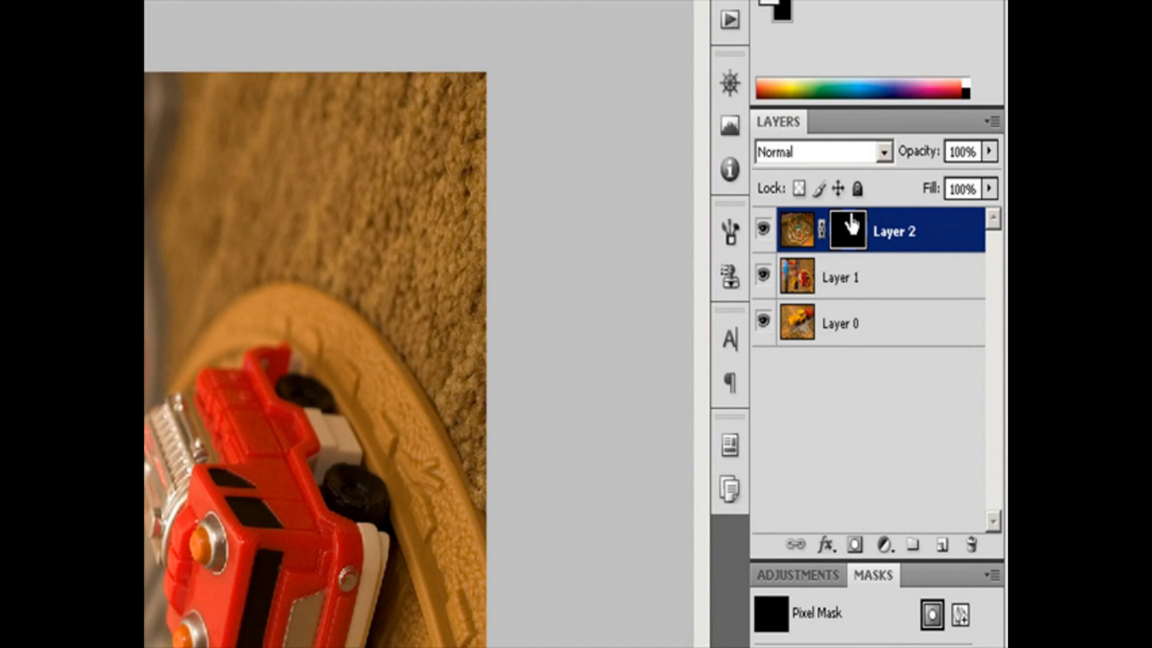
Move Layer 2's black pixel mask to Layer 1, undo the move, and place a copy of the mask on Layer 1 instead.
left_click_drag(853, 225, 860, 298)
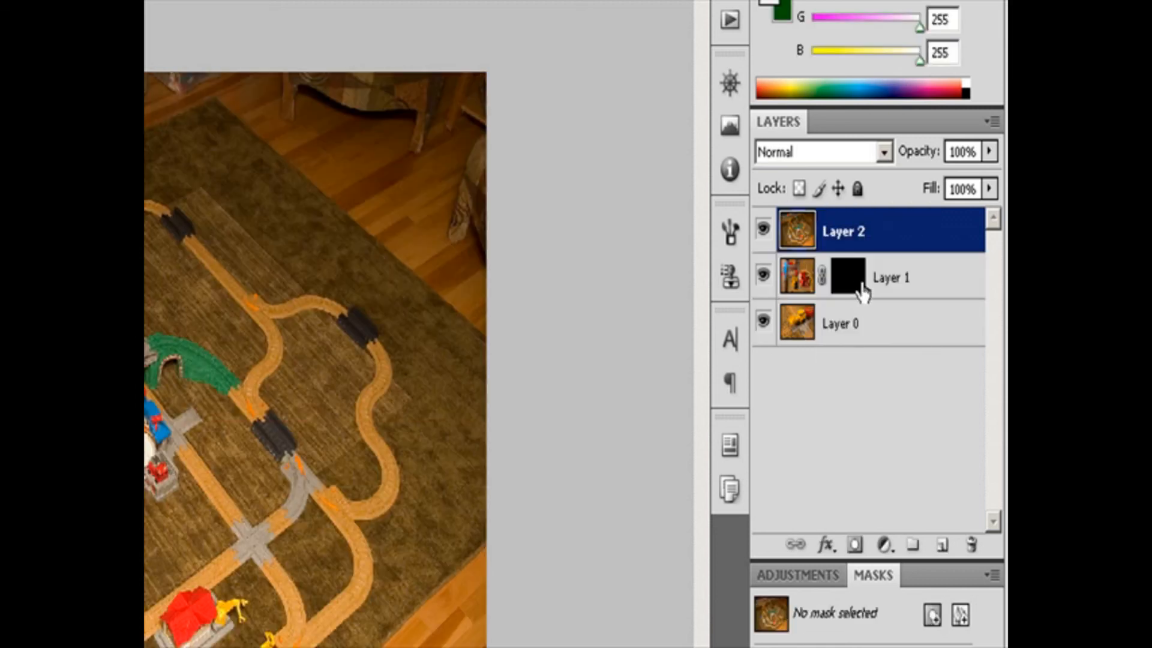
key("ctrl+z")
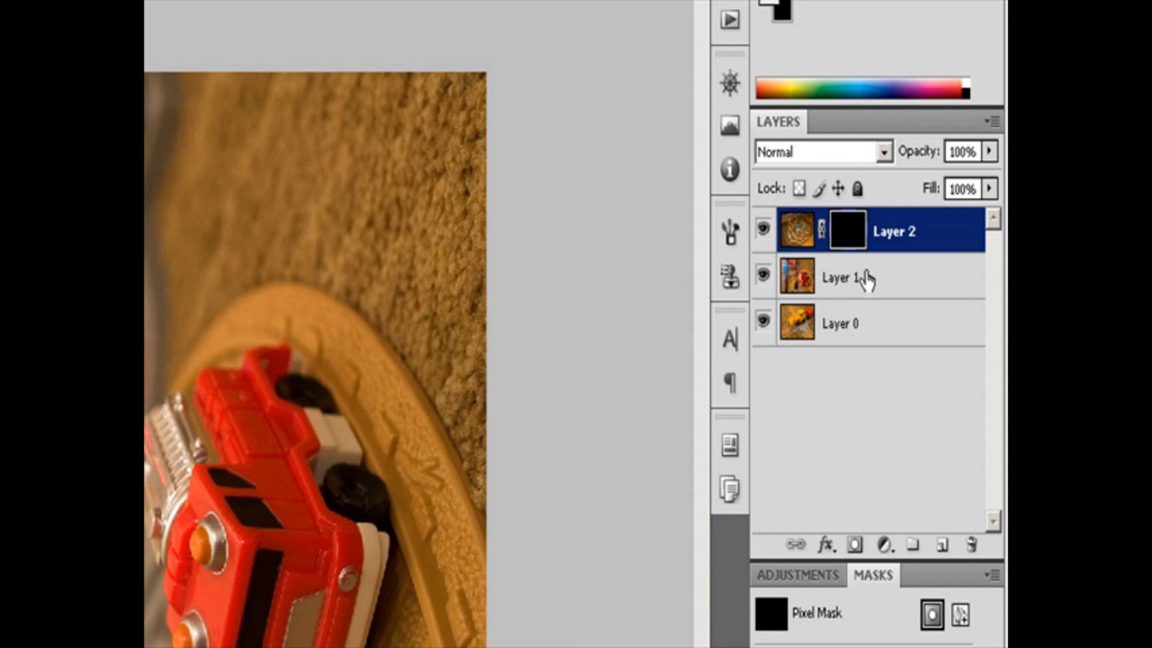
left_click_drag(848, 233, 867, 276)
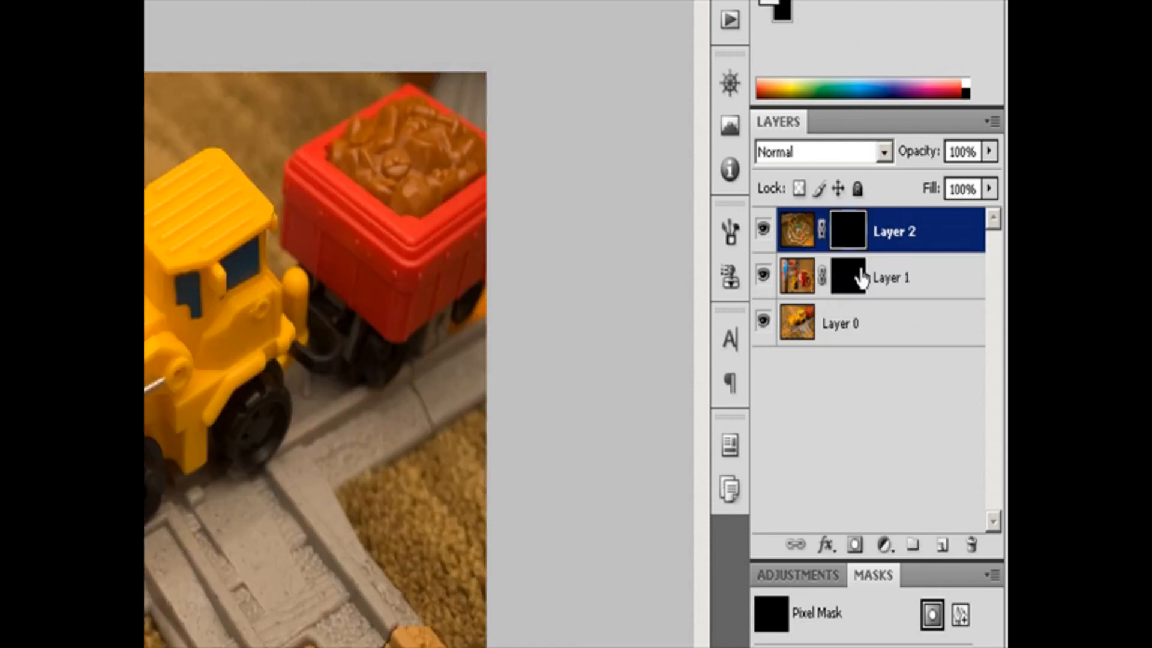